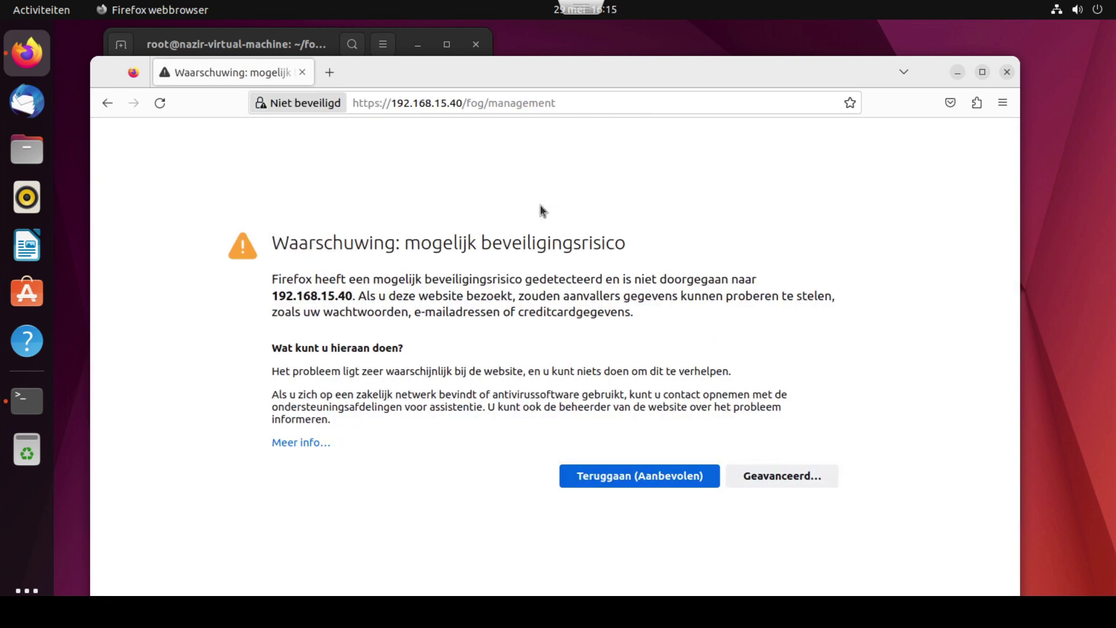
- Bypass the browser security warning and install the FOG database schema
left_click(734, 470)
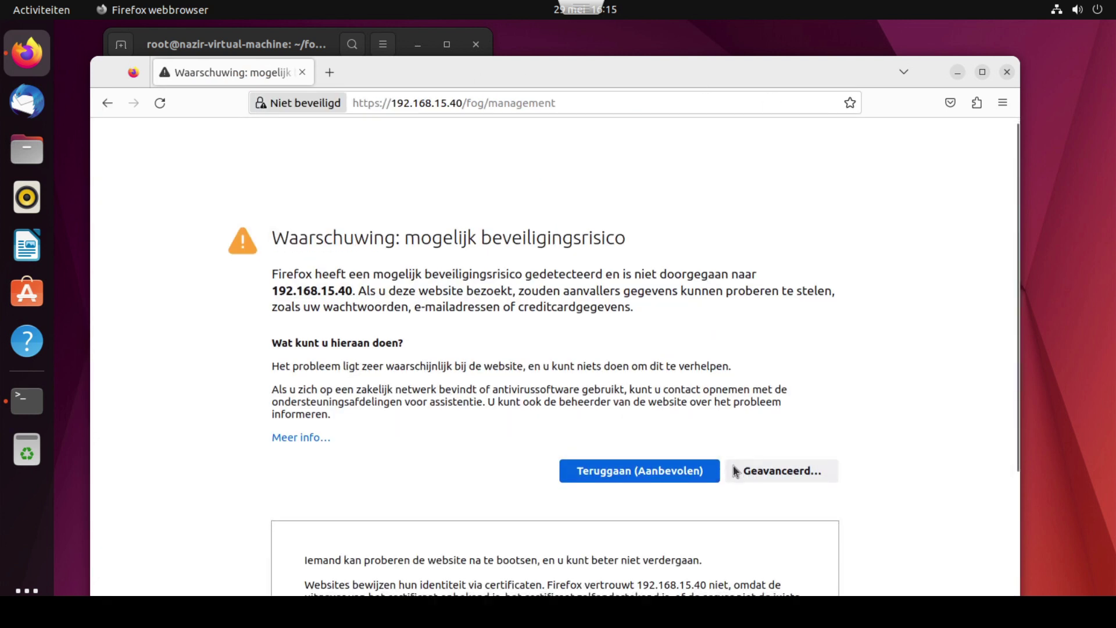
left_click(725, 550)
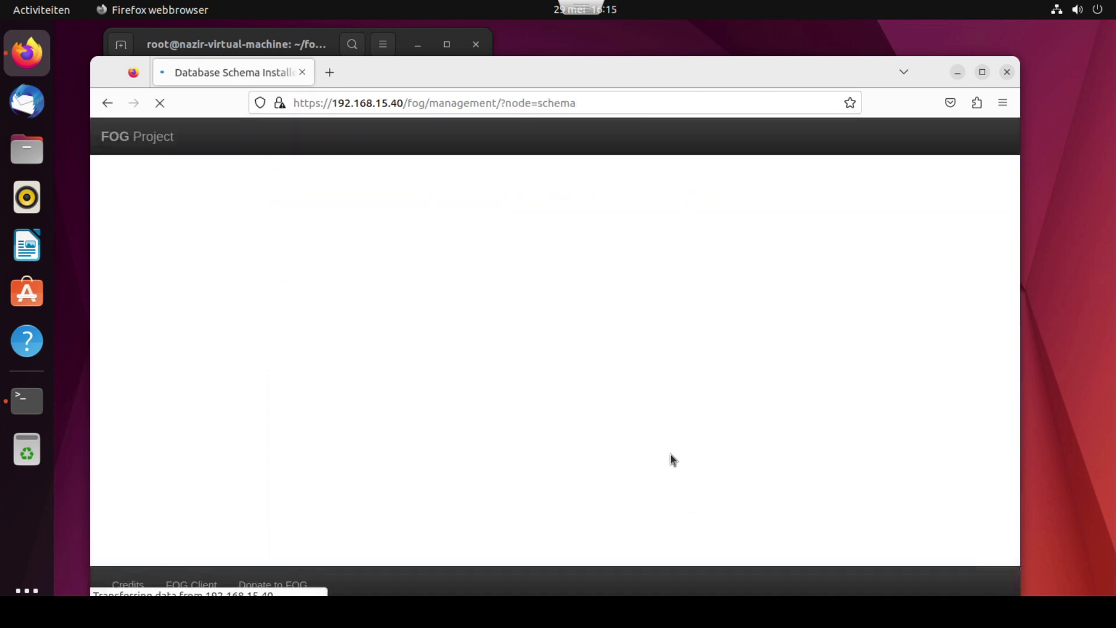
left_click(588, 404)
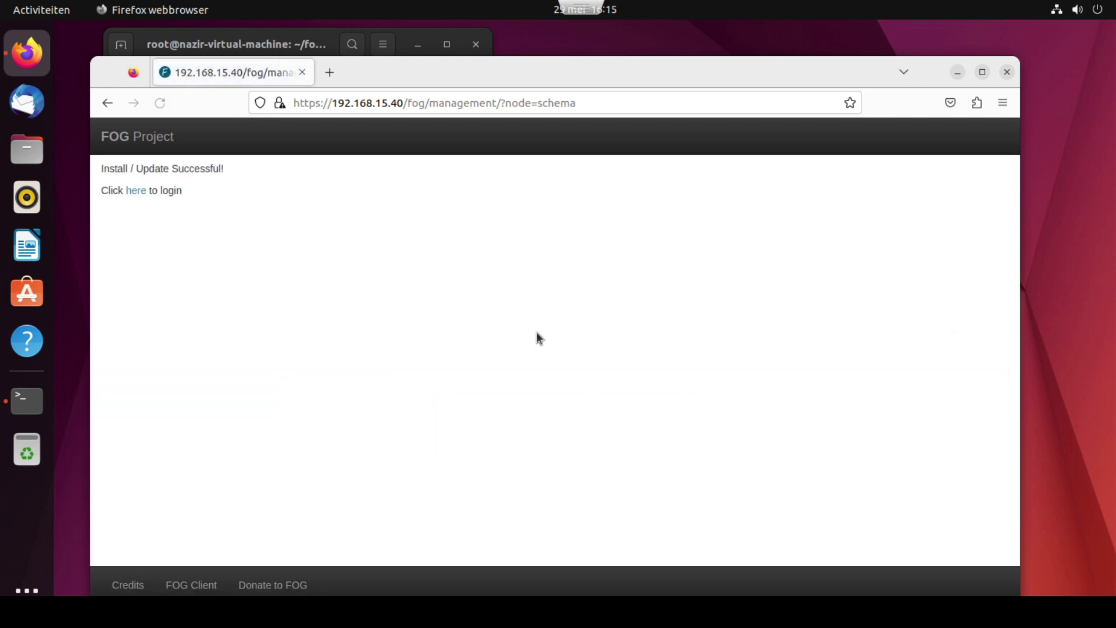
- Go to the FOG login page and bookmark it as 'Login fog'
left_click(137, 191)
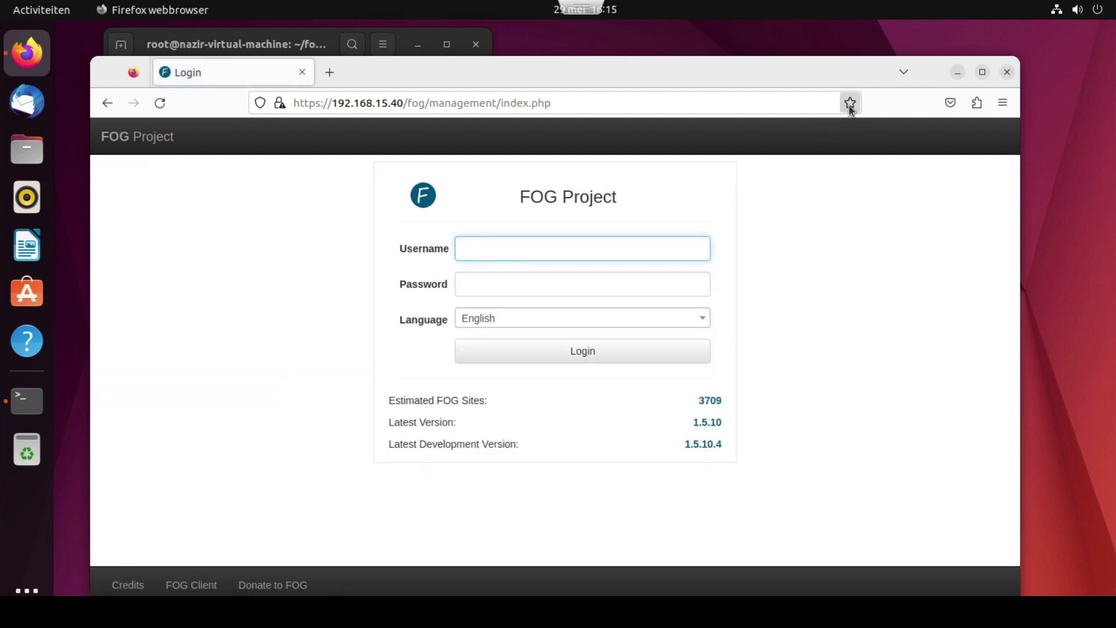
left_click(851, 103)
left_click(746, 299)
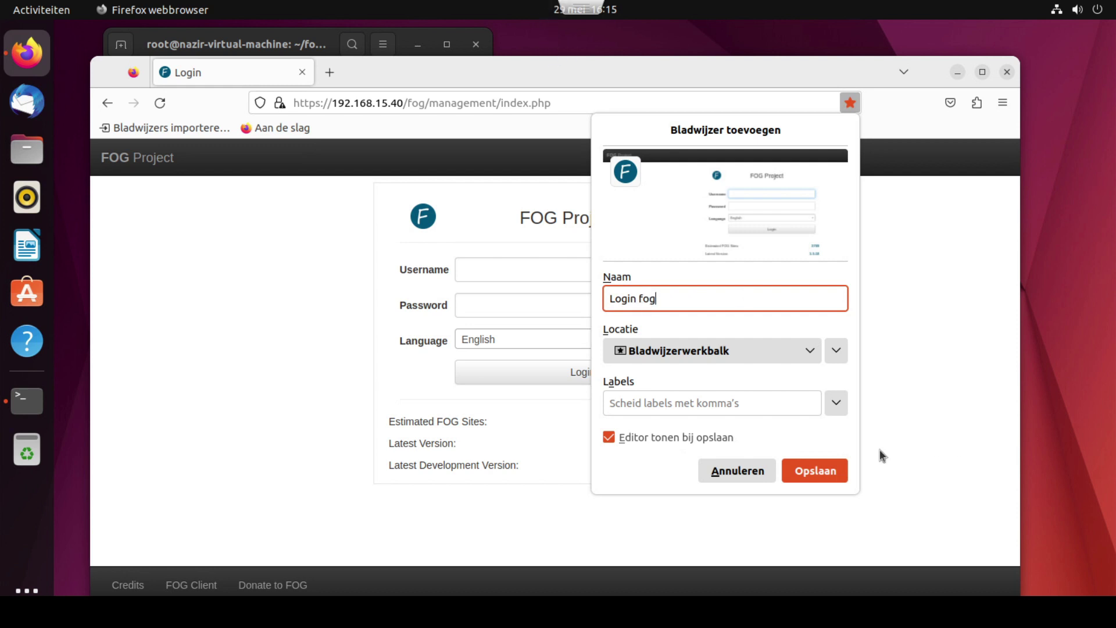
left_click(835, 465)
left_click(958, 72)
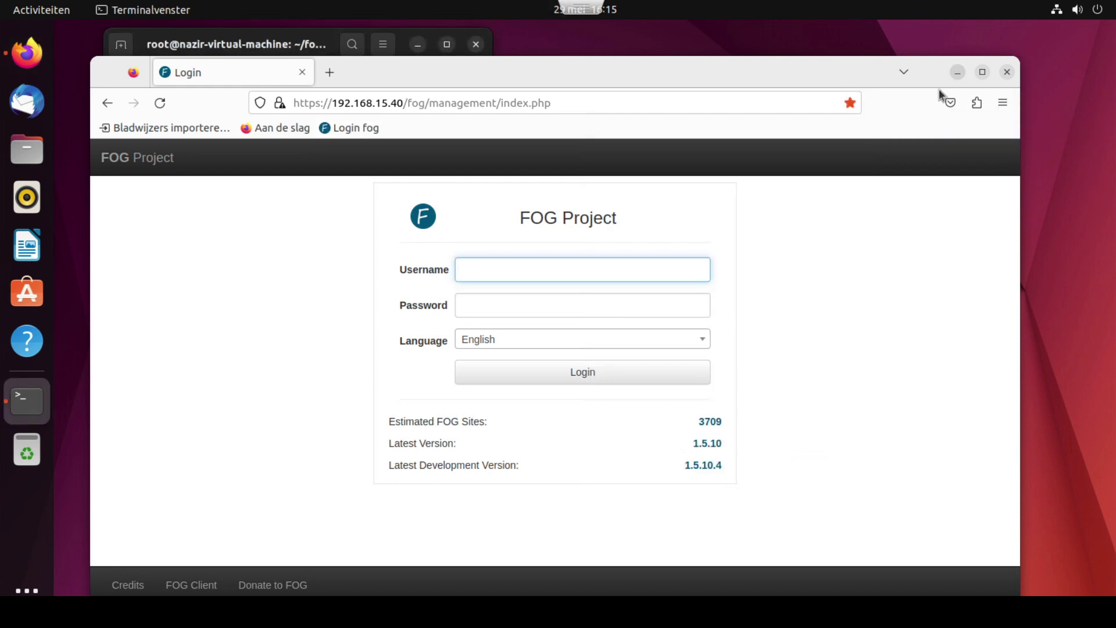
- In the maximized terminal, confirm the database is updated so the FOG installer finishes
left_click(447, 45)
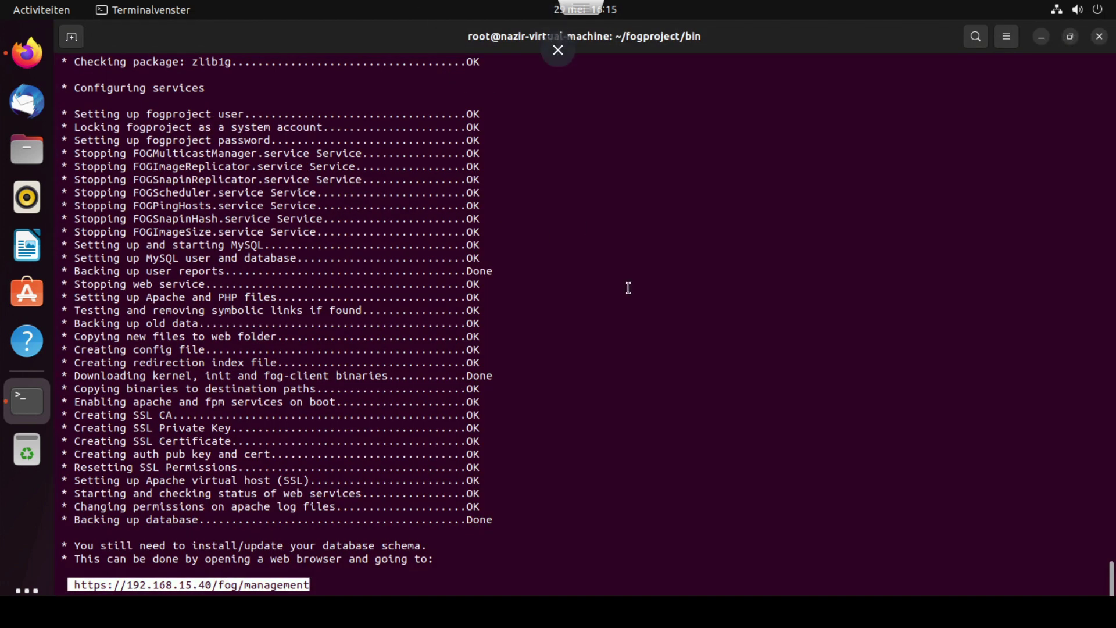
left_click(666, 507)
key("Return")
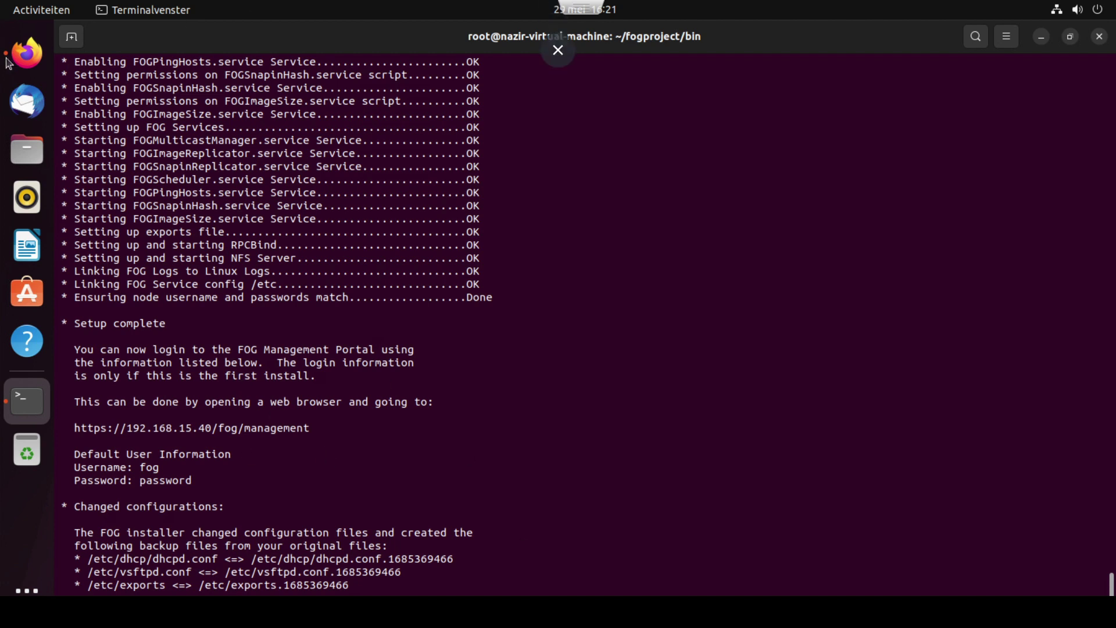
- Return to the FOG login page and enter the installer's default username
left_click(26, 53)
type("fog")
key("Tab")
- Enter the default password, log in to the FOG dashboard and answer the save-login prompt
type("password")
left_click(605, 368)
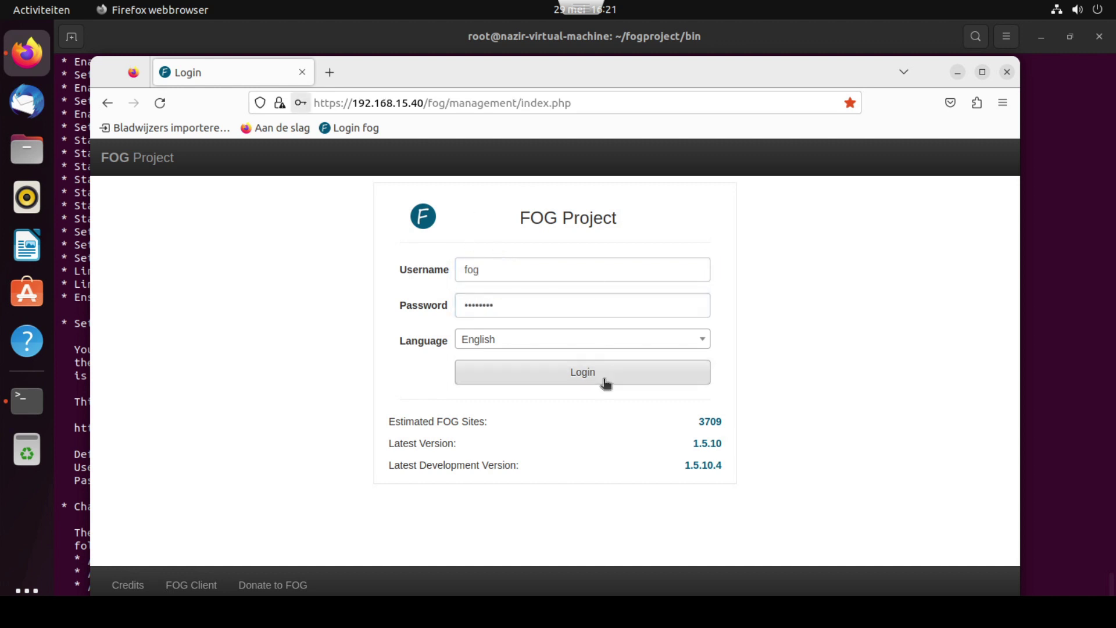
left_click(583, 289)
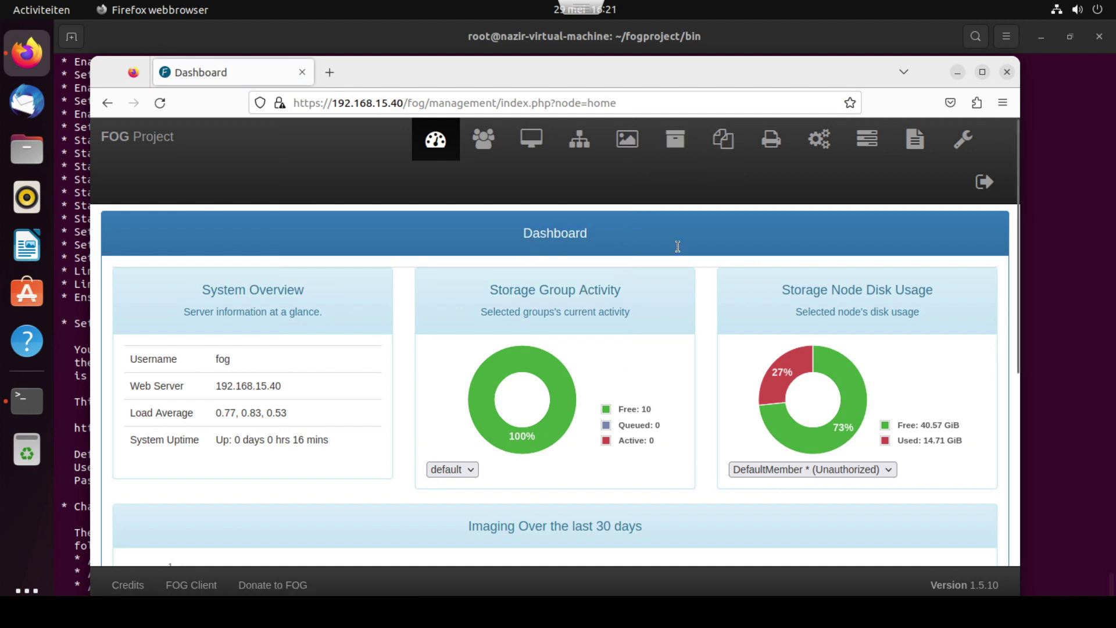
- Close Firefox and the terminal, confirming the terminal close
left_click(1007, 72)
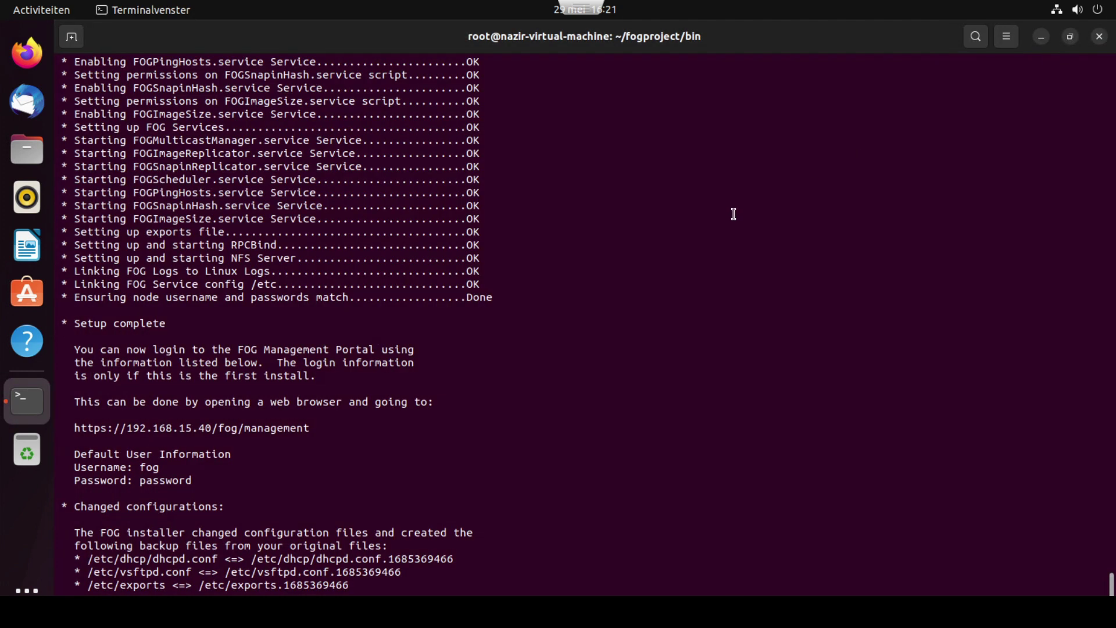
left_click(1093, 38)
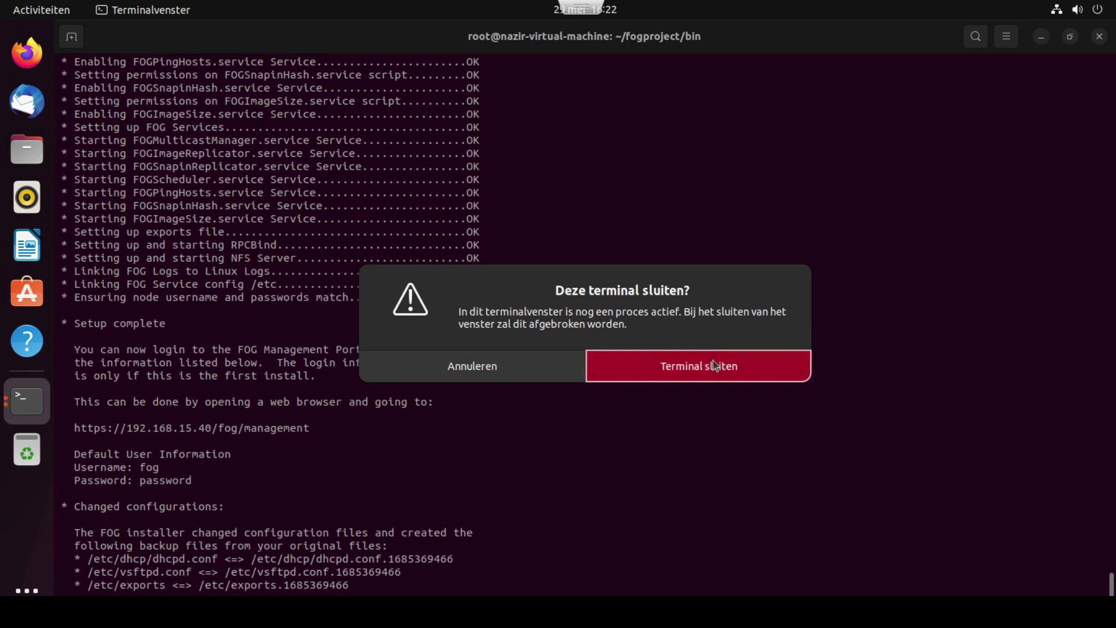
left_click(715, 365)
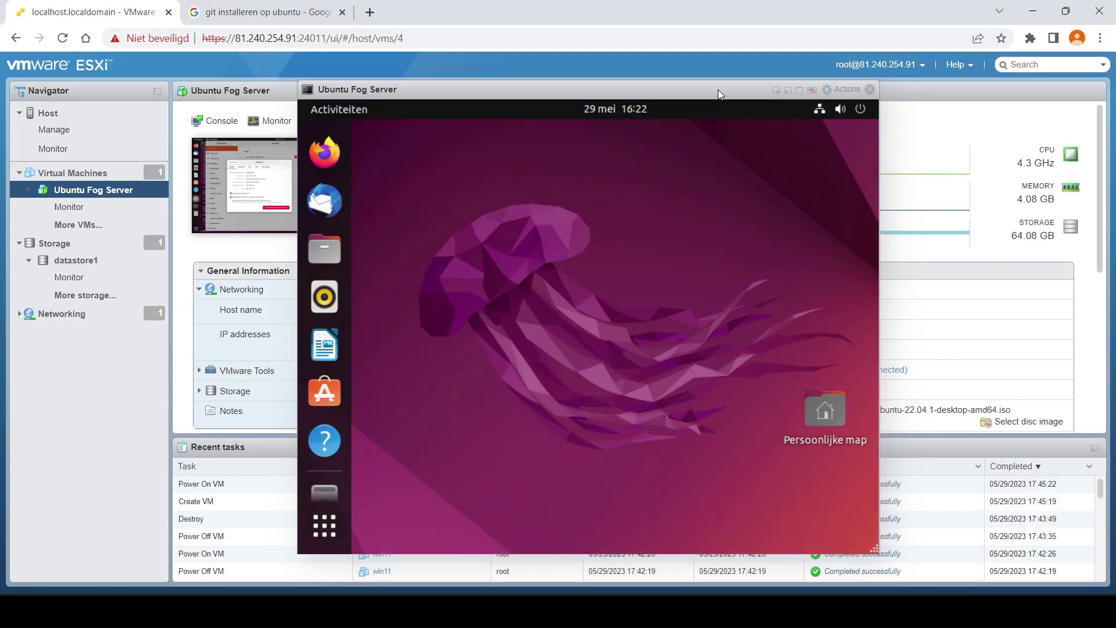
- Open the Virtual Machines list and start the Create / Register VM wizard
left_click_drag(717, 90, 898, 78)
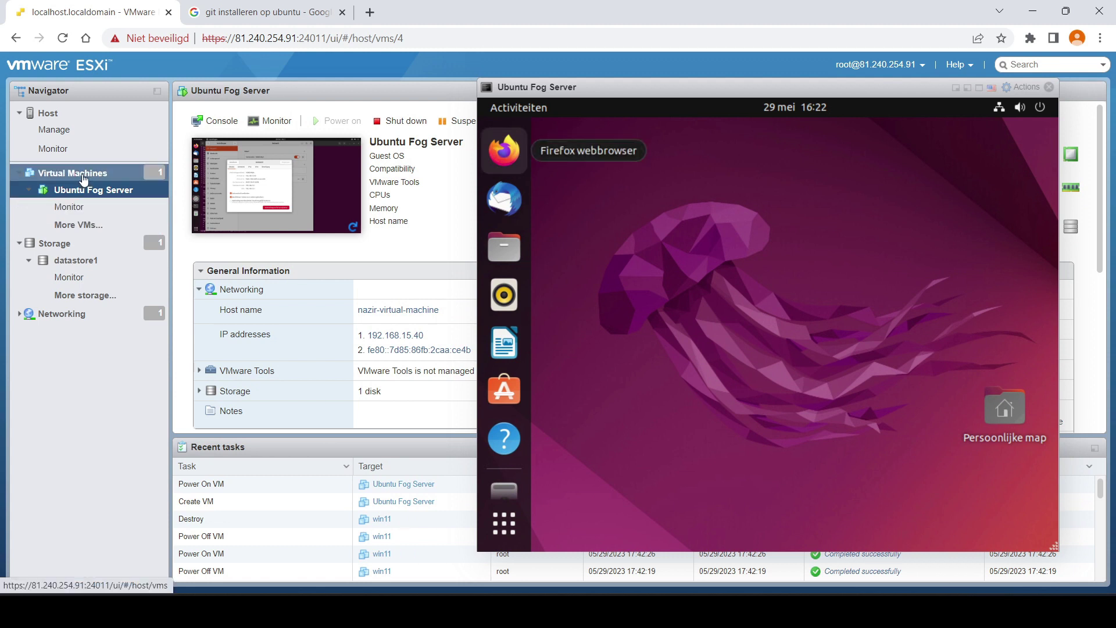
left_click(82, 176)
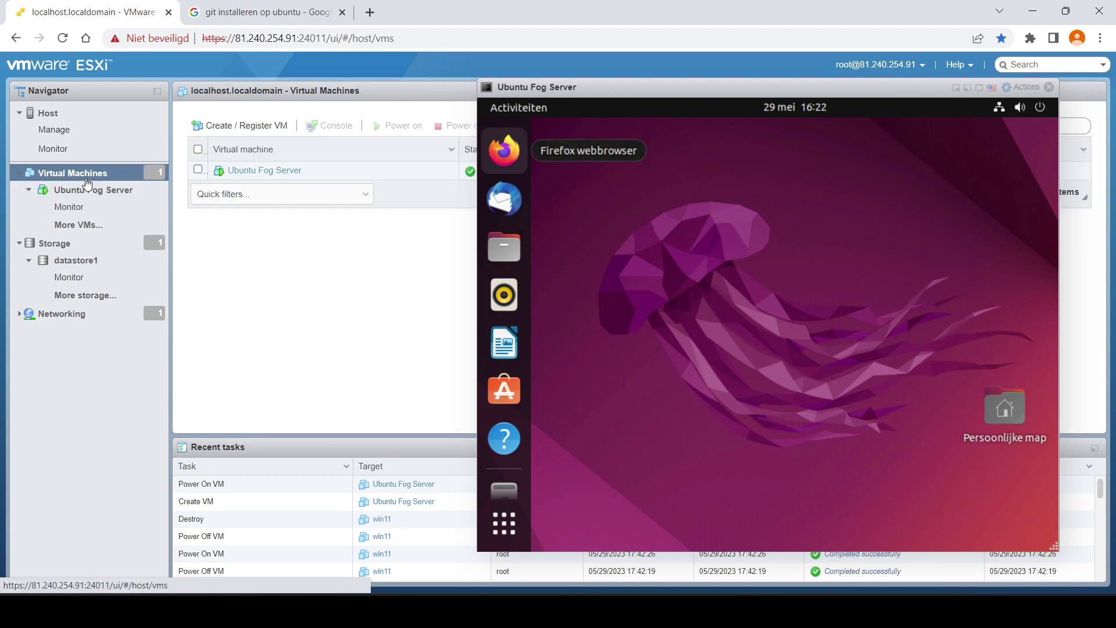
left_click(957, 88)
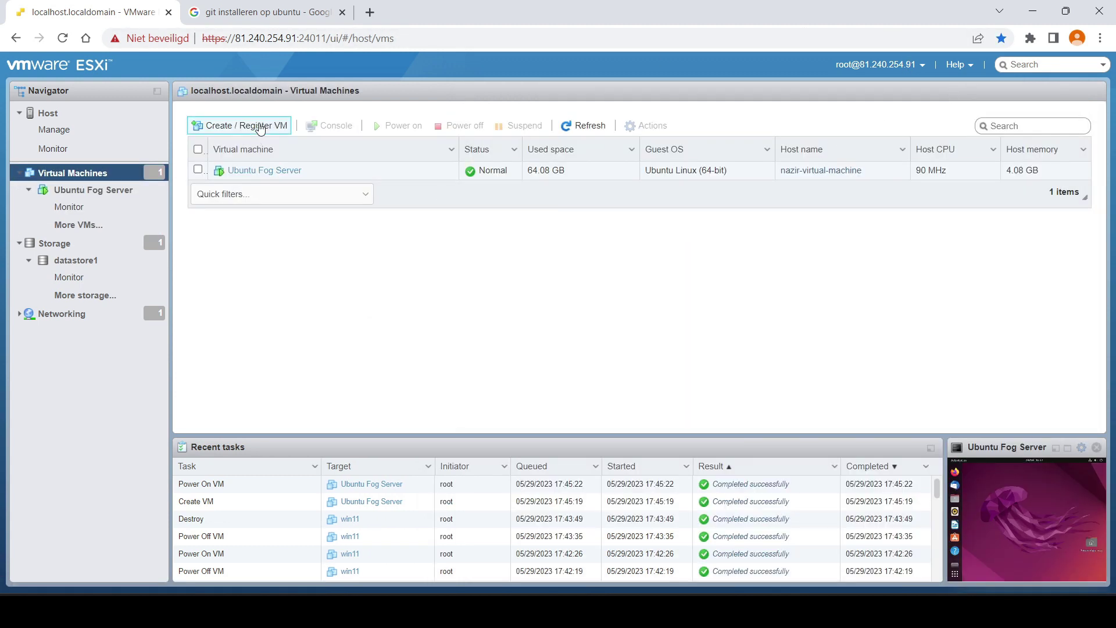
left_click(259, 125)
left_click(749, 525)
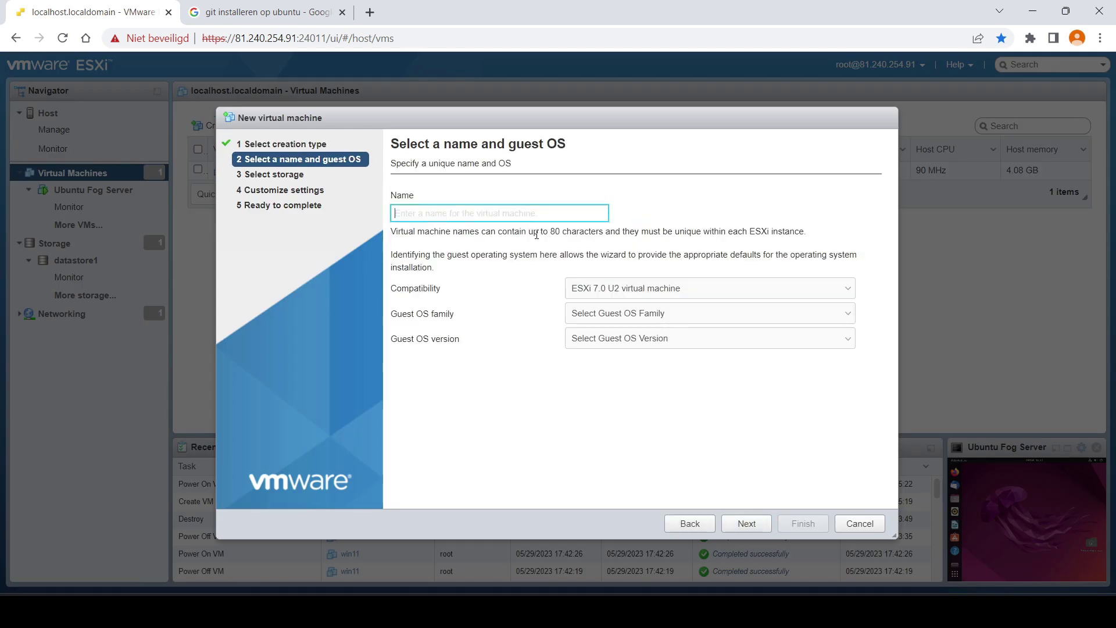
- Name the VM 'Ubuntu 22.04' with guest OS Linux, Ubuntu Linux (64-bit)
left_click(556, 214)
type("Ub")
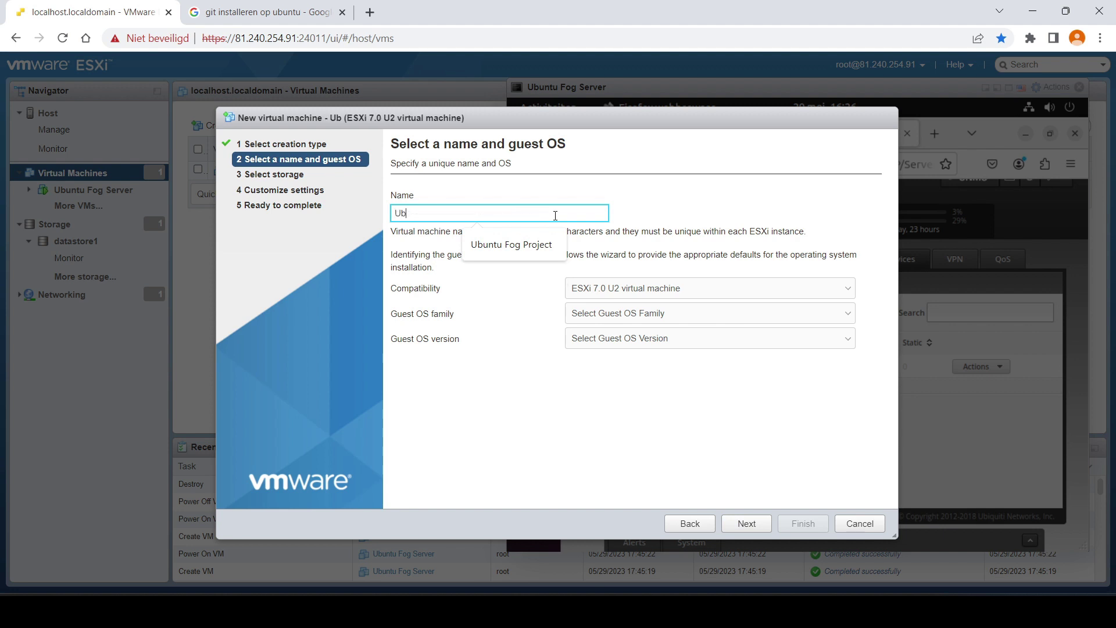
type("untu 22.04")
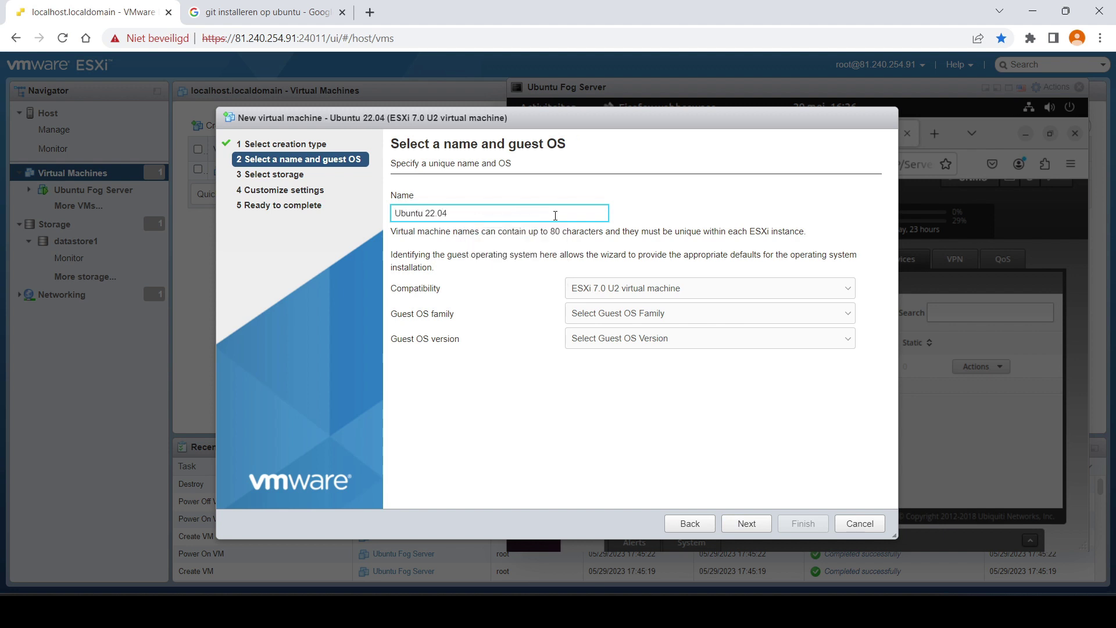
left_click(654, 313)
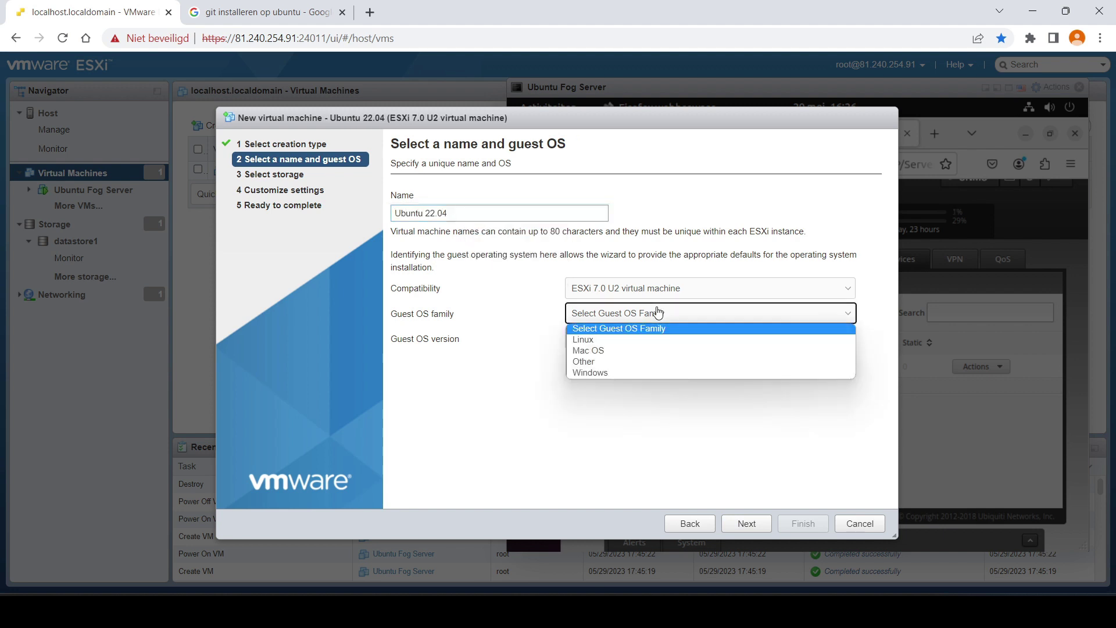
left_click(650, 339)
left_click(717, 339)
scroll(695, 486, "down", 10)
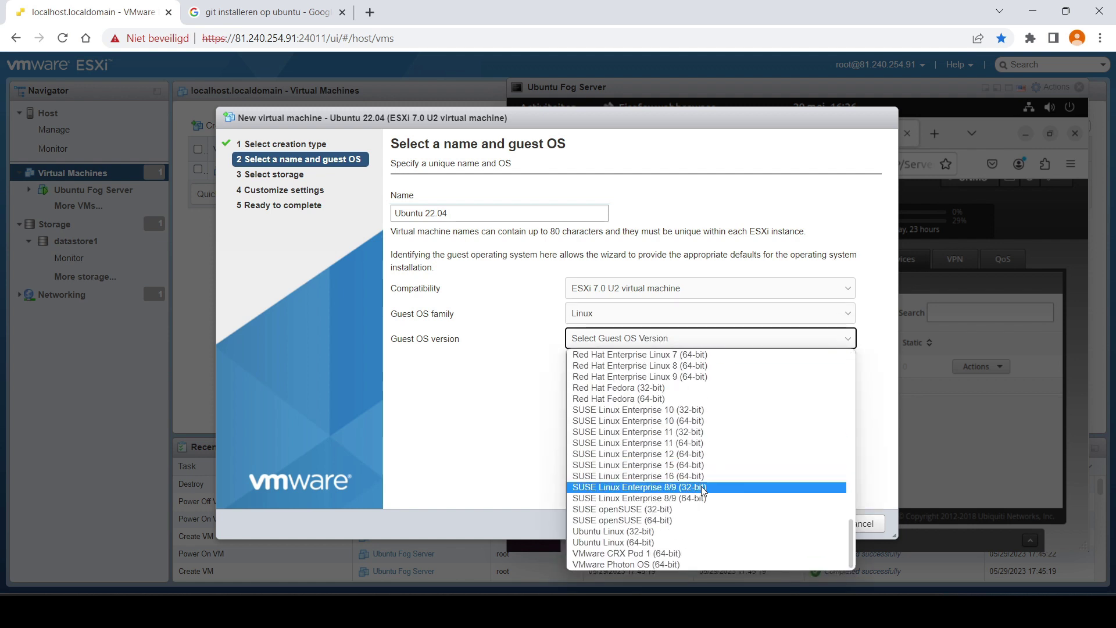
left_click(715, 542)
left_click(746, 524)
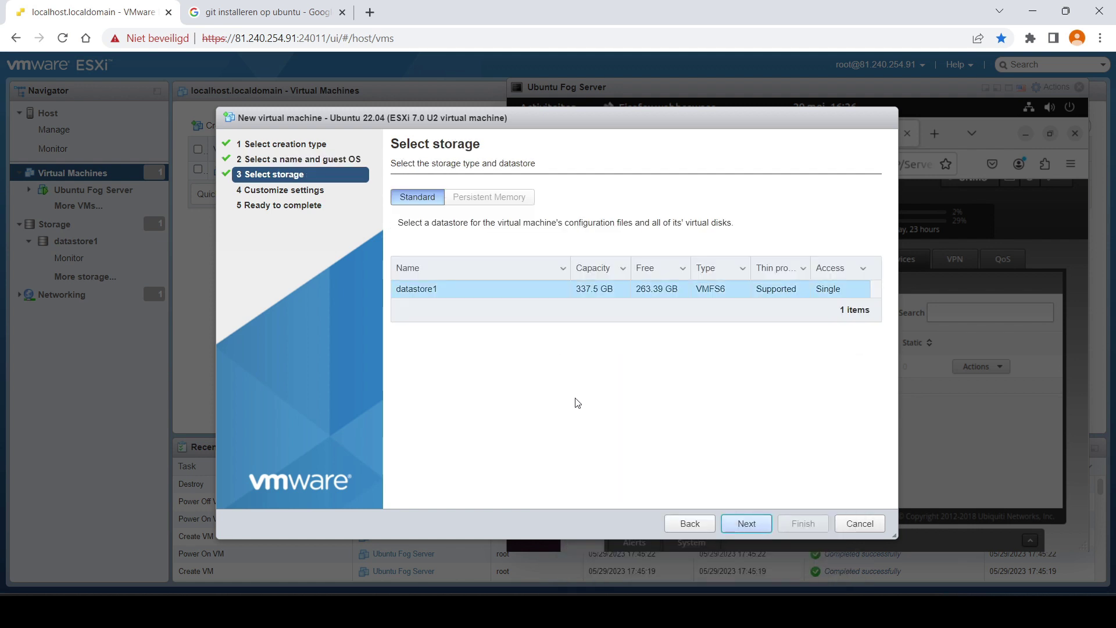
- Keep datastore1 and set memory to 4 GB and the hard disk to 40 GB
left_click(747, 523)
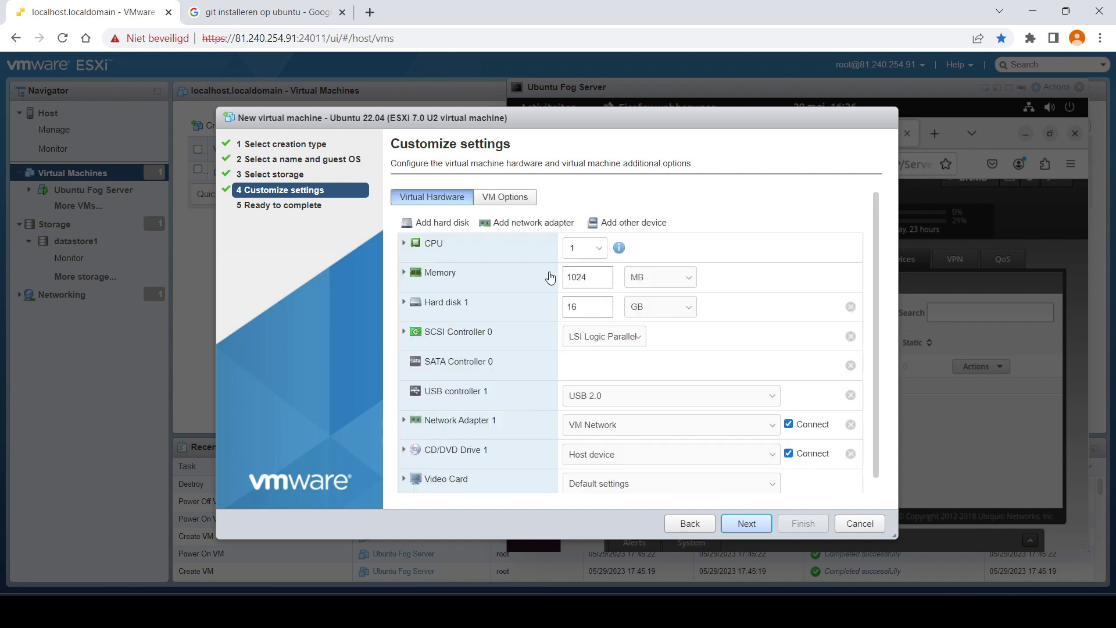
double_click(599, 277)
type("4")
key("Tab")
key("Tab")
left_click(689, 278)
left_click(646, 301)
double_click(567, 307)
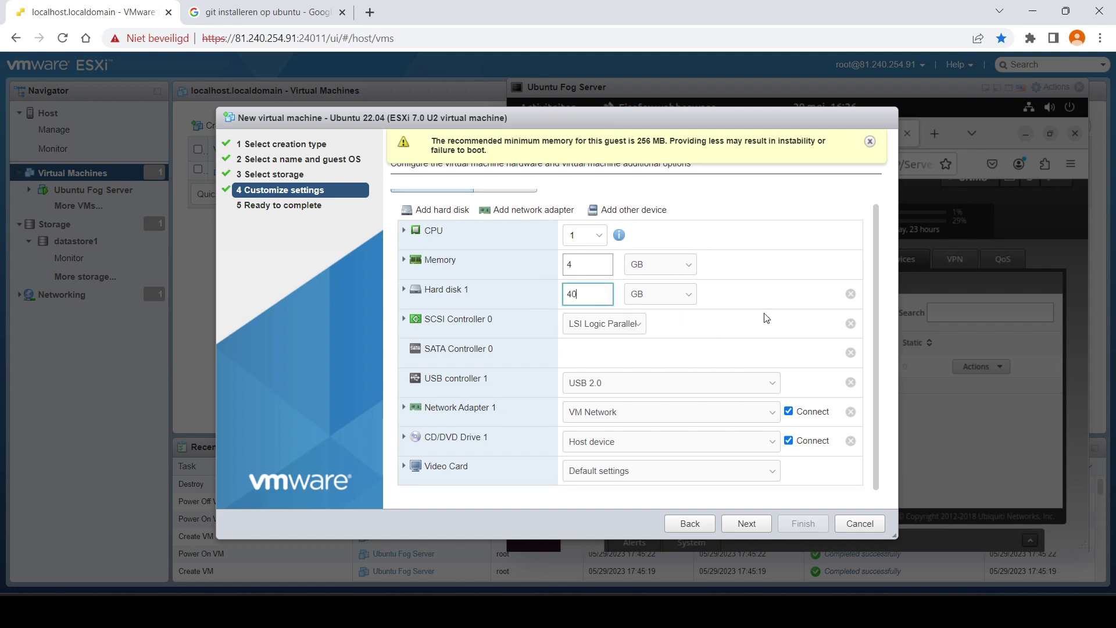
- Attach the Ubuntu 22.04 desktop datastore ISO to the CD/DVD drive and finish the wizard
left_click(776, 441)
left_click(756, 468)
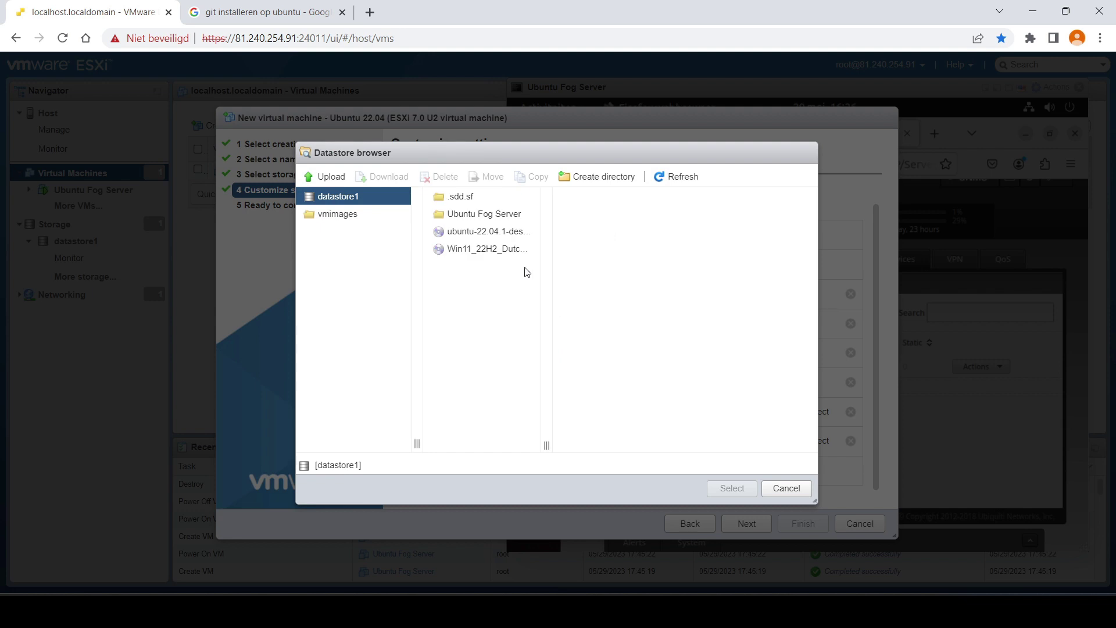
left_click(503, 232)
left_click(733, 487)
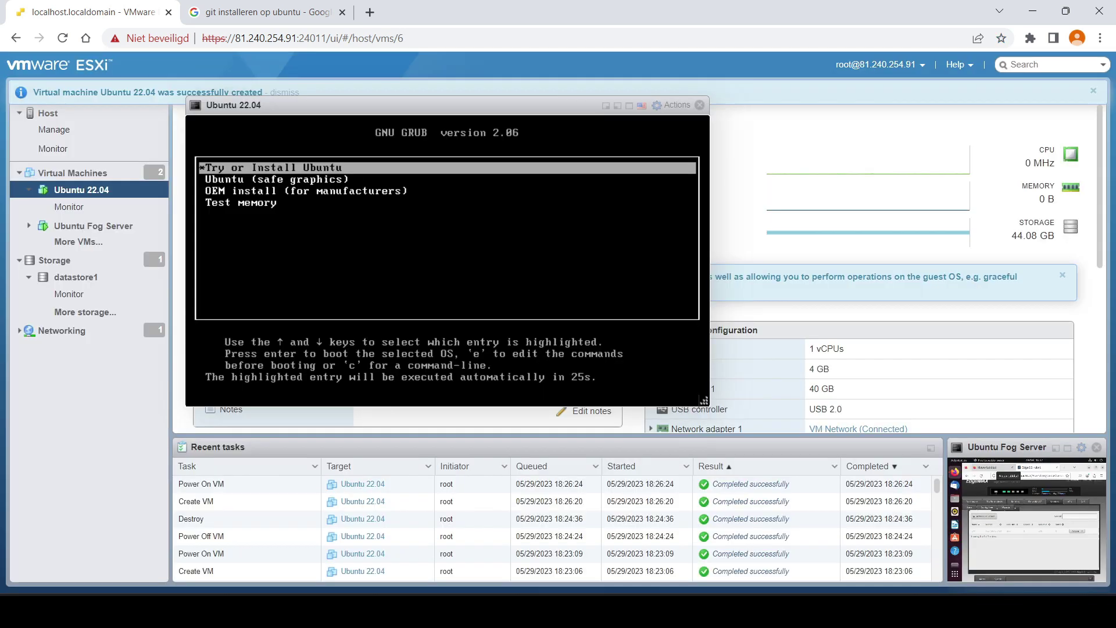
key("Return")
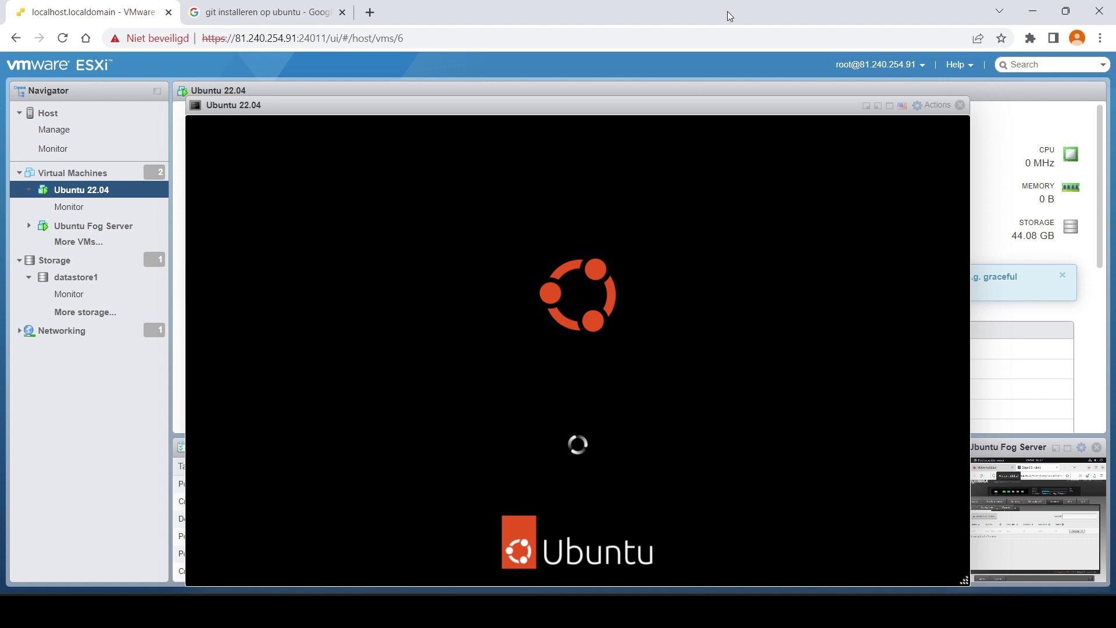
- Reposition the VM console to watch Ubuntu boot to the installer's Welcome screen
left_click_drag(588, 110, 487, 85)
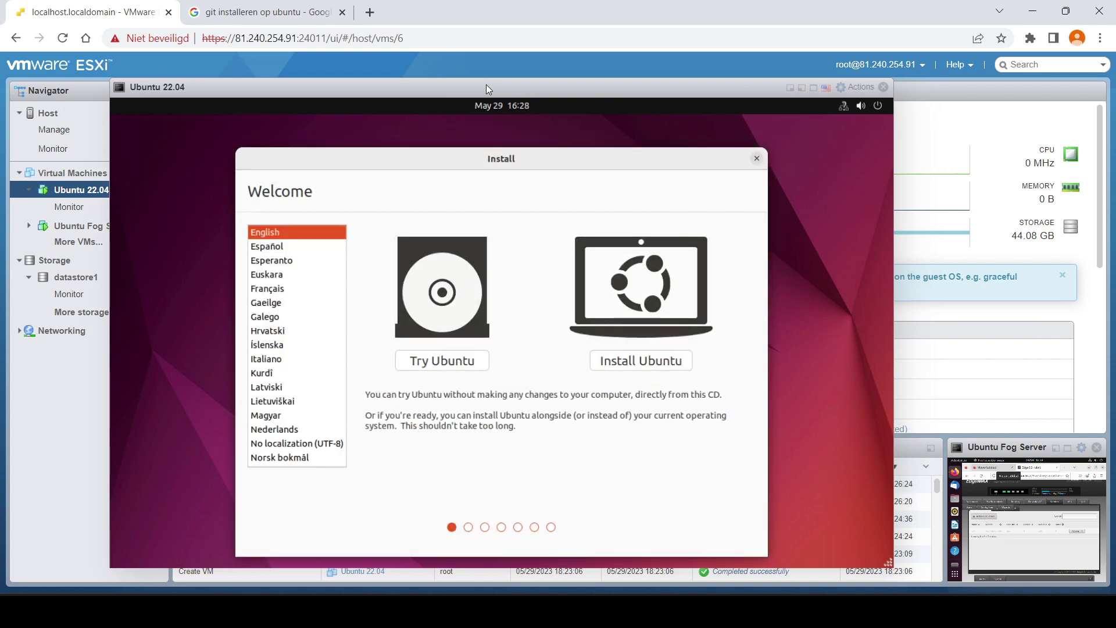
- Select Nederlands, choose the Belgian keyboard layout and variant, and keep Normale installatie
left_click(275, 428)
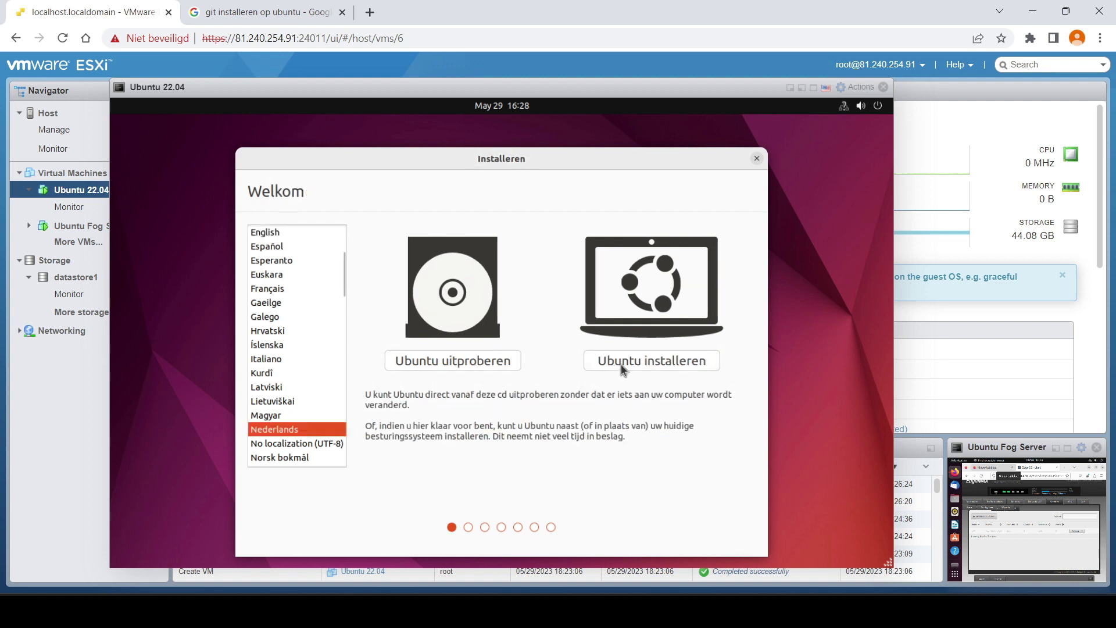
left_click(658, 360)
mouse_move(736, 611)
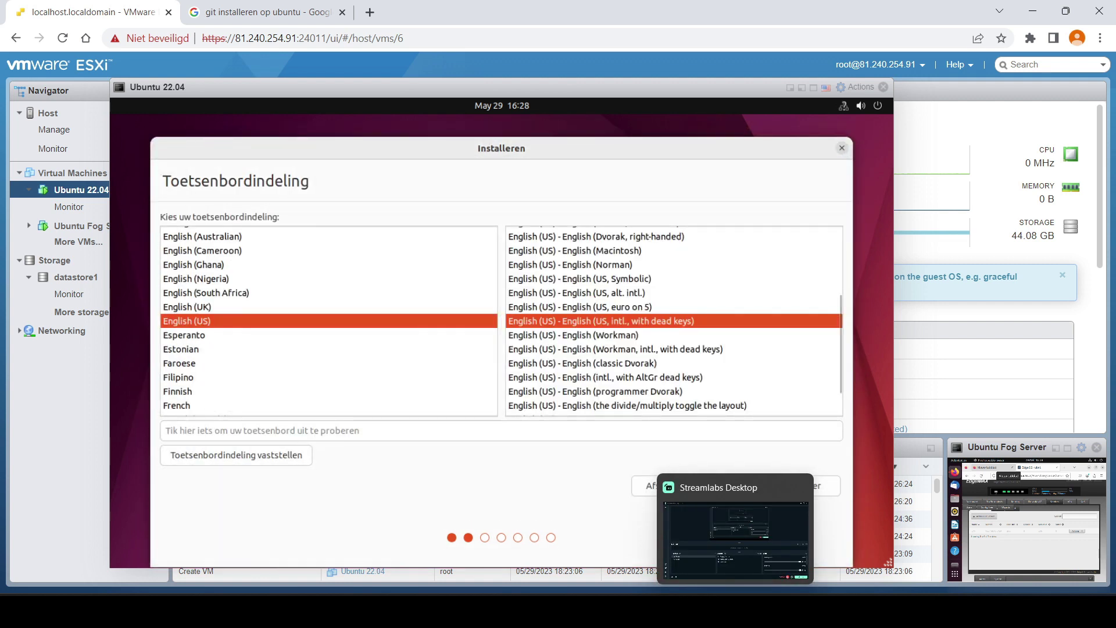
type("be")
left_click(250, 335)
left_click(645, 275)
left_click(807, 487)
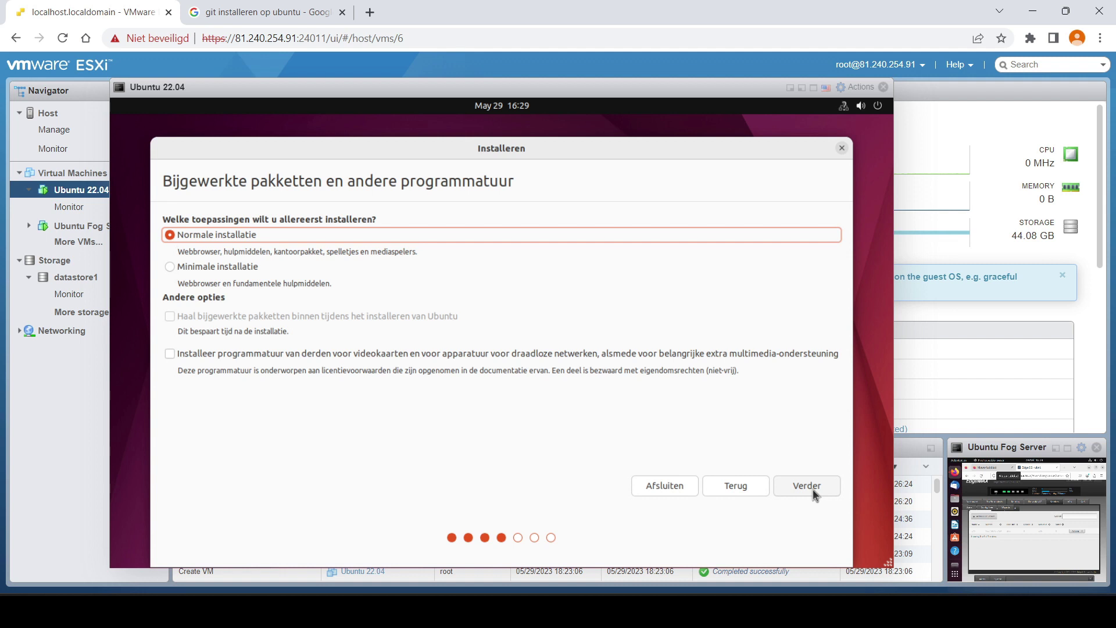
left_click(808, 486)
left_click(818, 487)
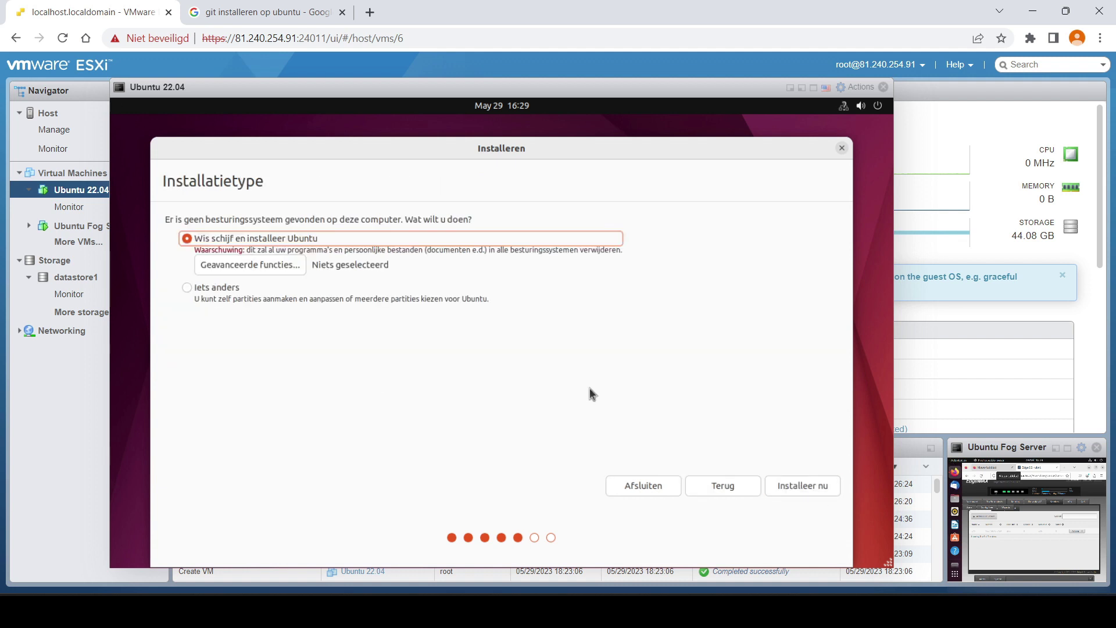
- Choose Iets anders and create a new empty partition table on the disk
left_click(237, 290)
key("Return")
double_click(357, 278)
key("Escape")
left_click(765, 390)
- Create a 4096 MB swap partition in the free space
left_click(685, 385)
left_click(406, 292)
double_click(402, 312)
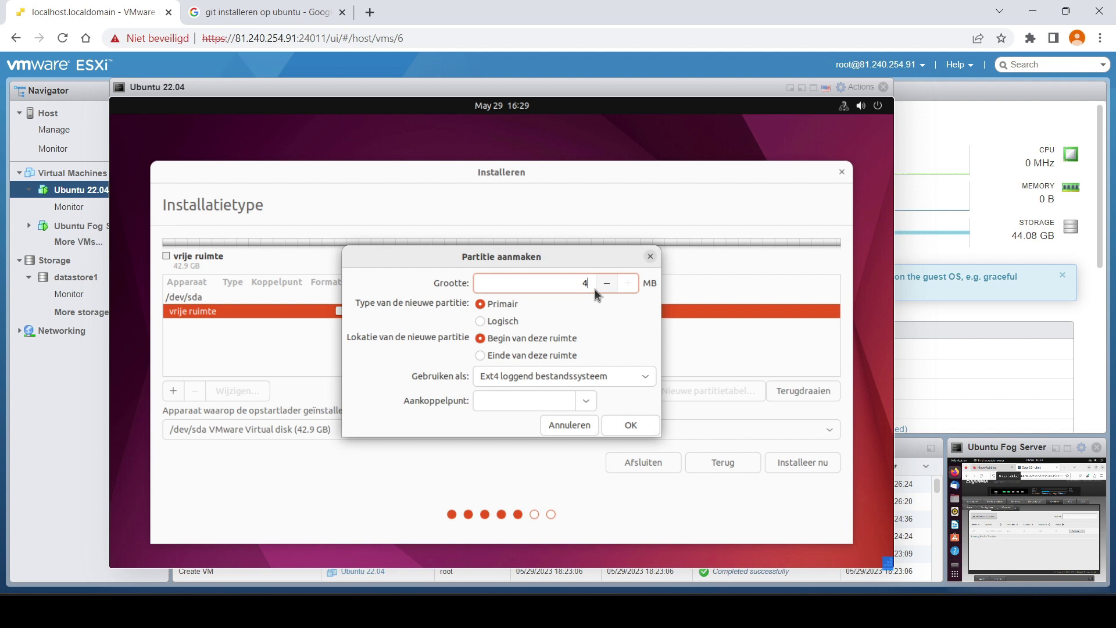
left_click(609, 379)
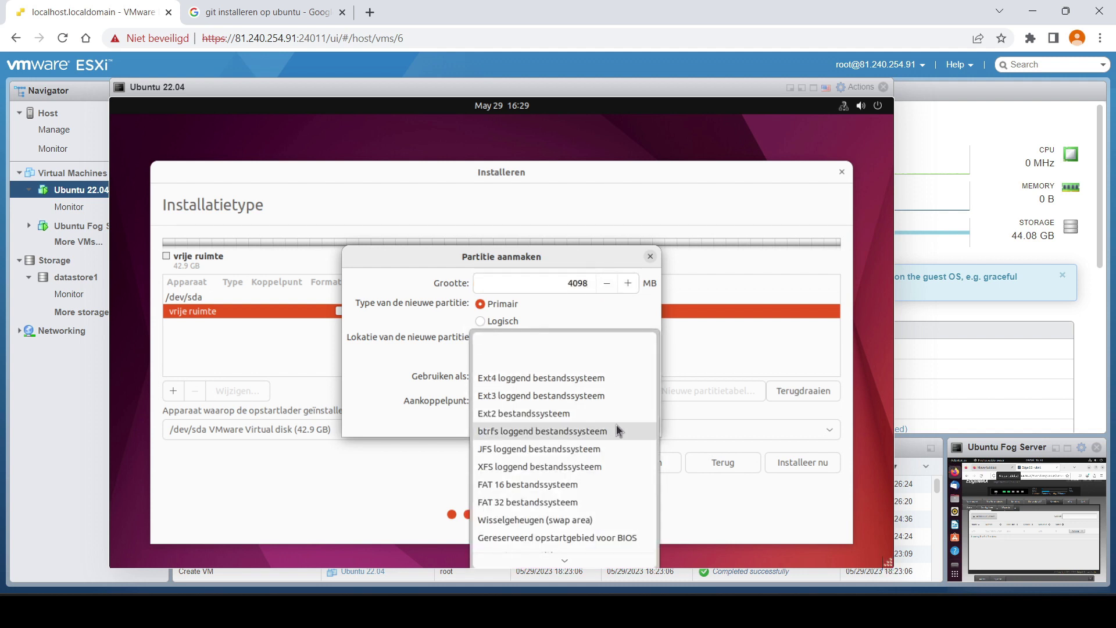
left_click(610, 521)
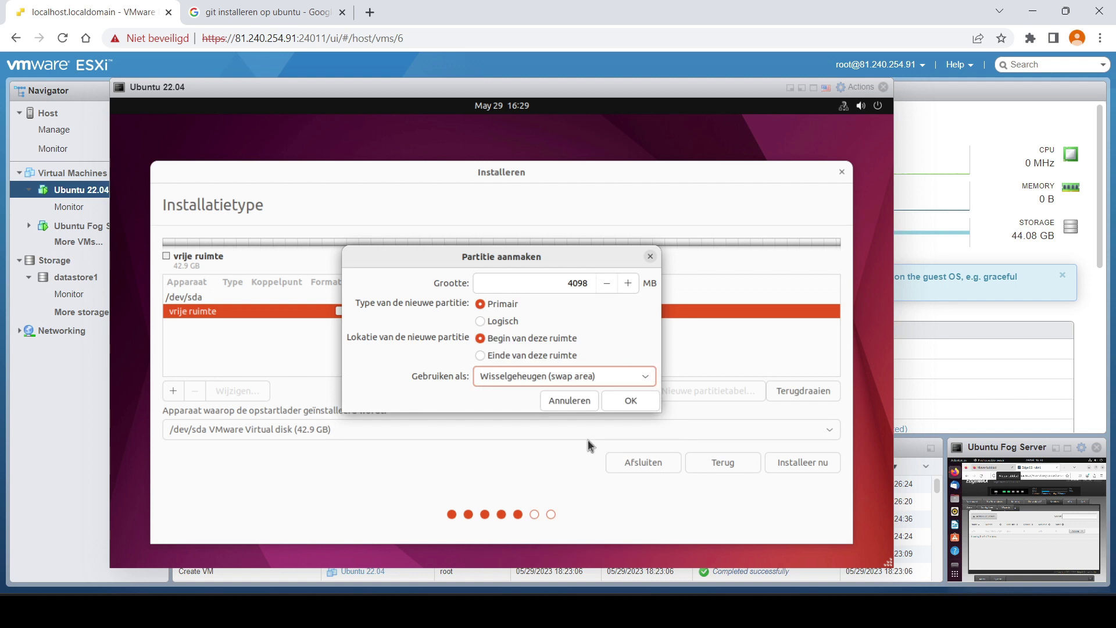
left_click(621, 401)
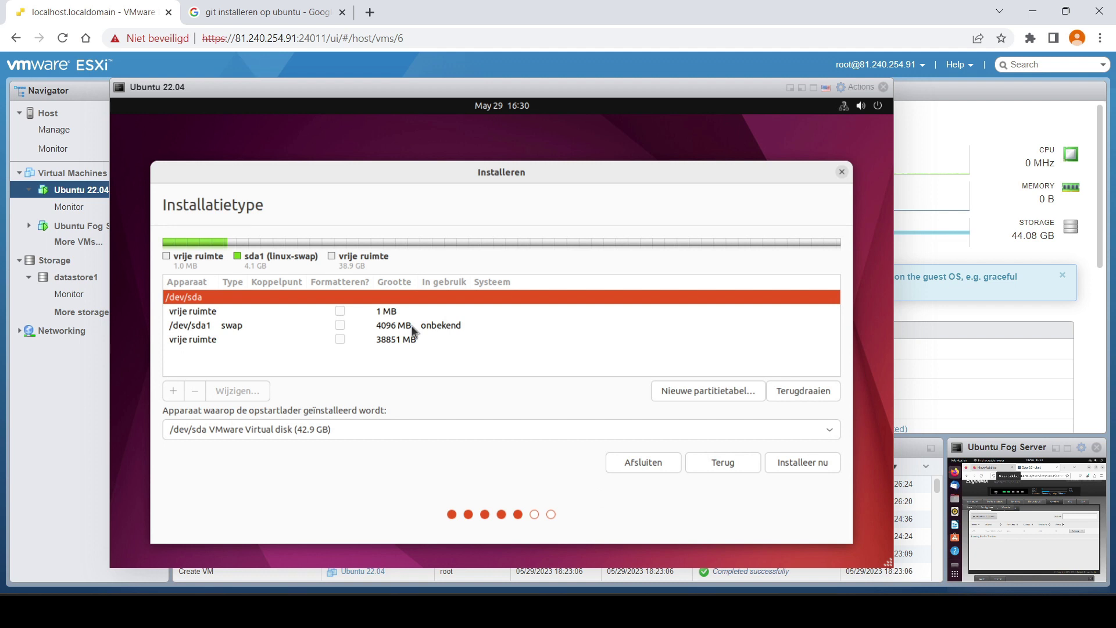
- Create a 20480 MB ext4 partition mounted at root /
double_click(389, 342)
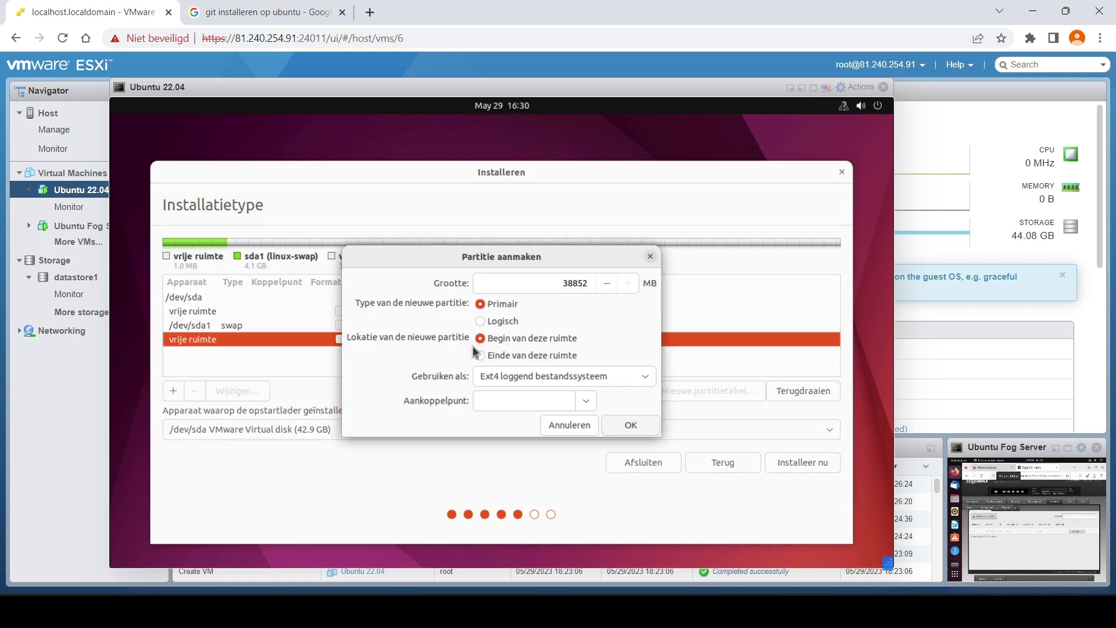
double_click(551, 281)
key("BackSpace")
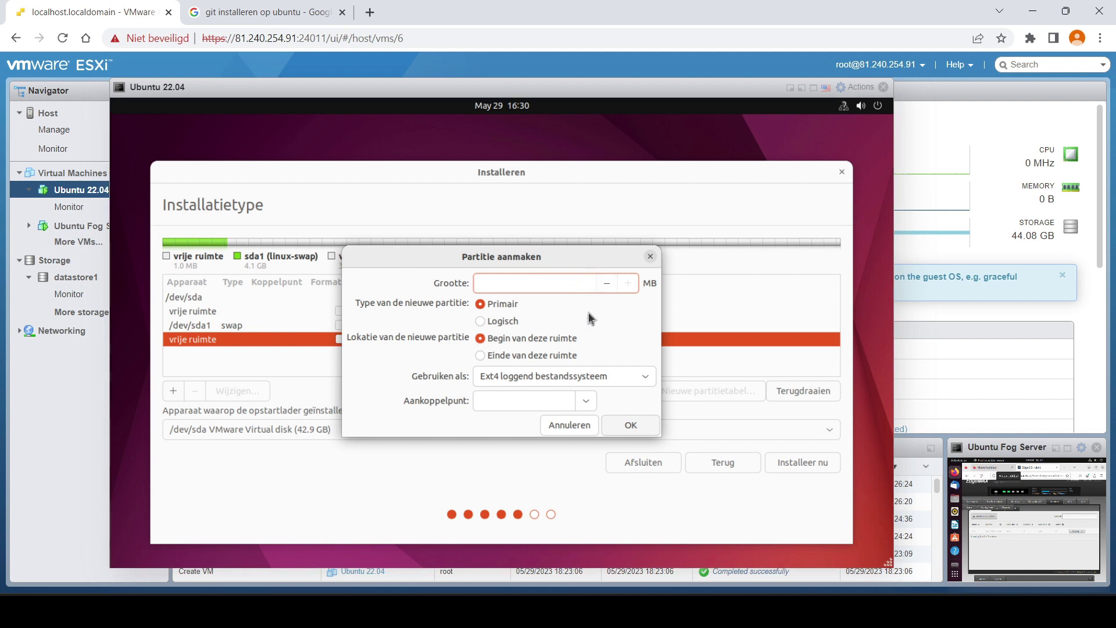
type("20480")
left_click(586, 401)
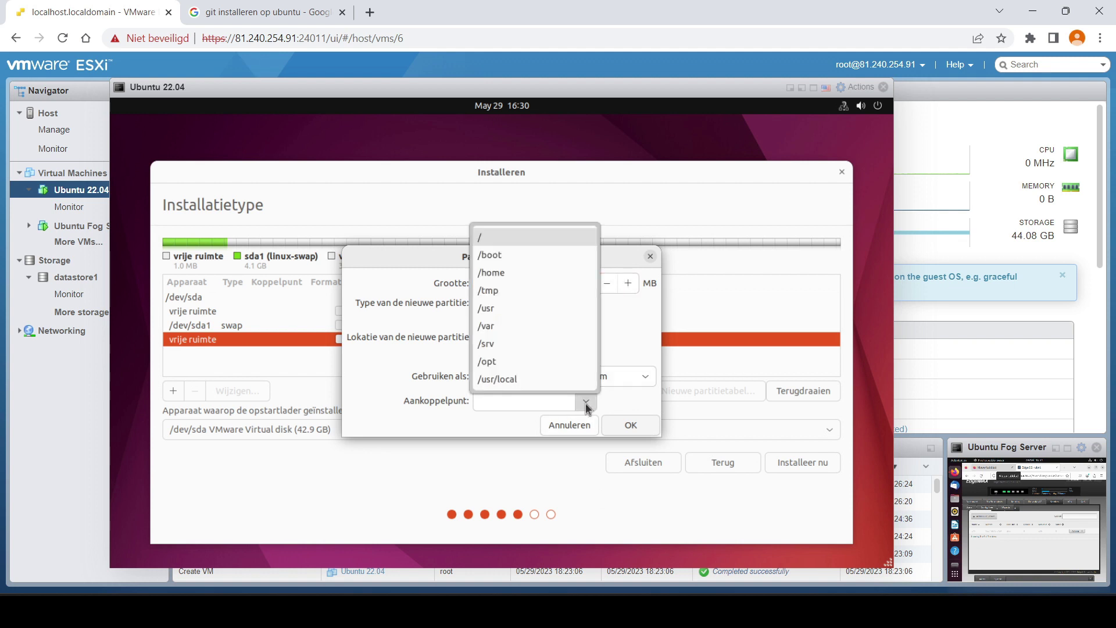
left_click(543, 235)
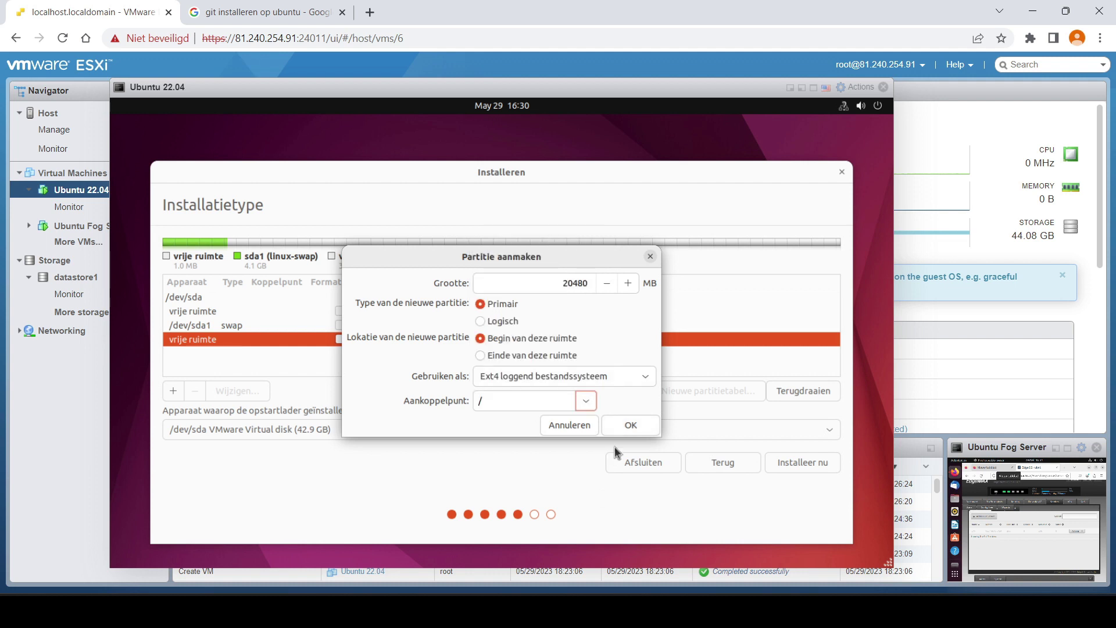
left_click(631, 427)
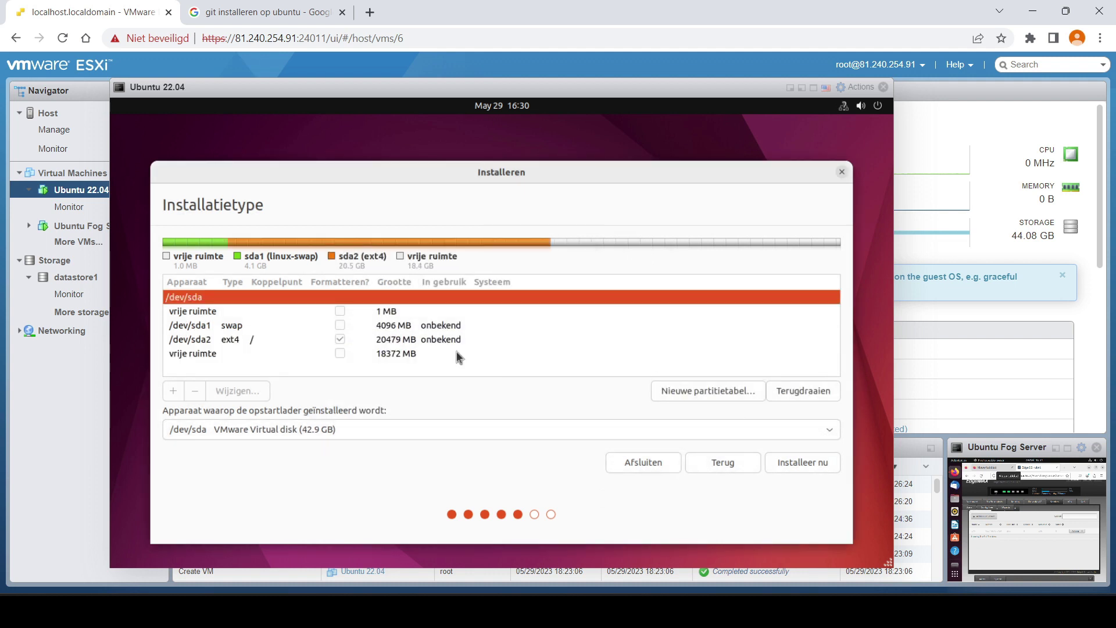
- Create an 8372 MB ext4 partition mounted at /home
double_click(404, 354)
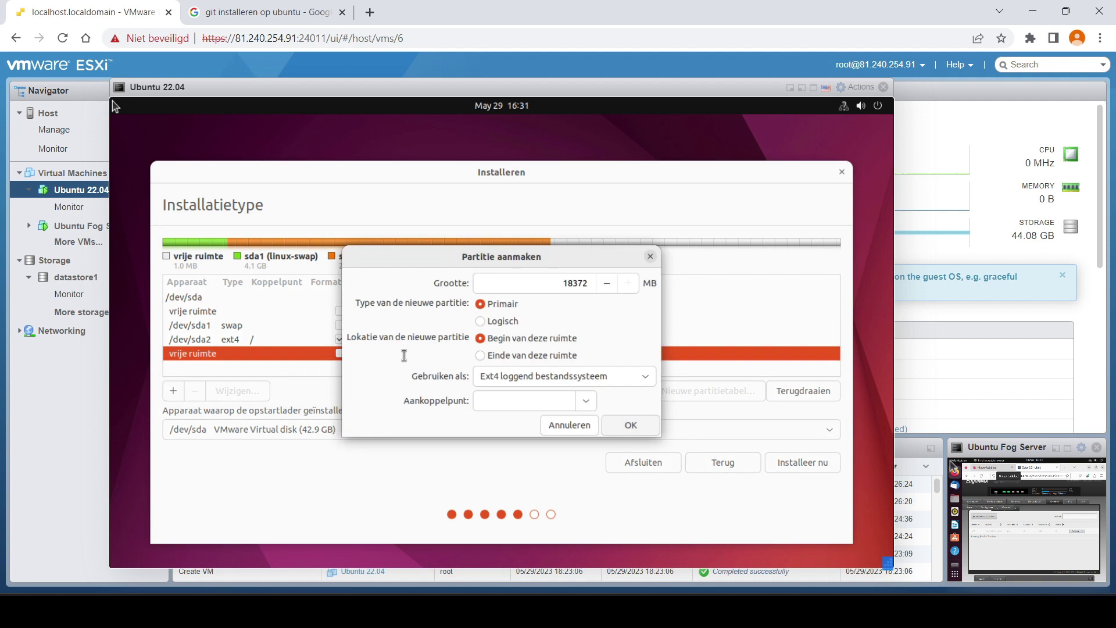
left_click(562, 283)
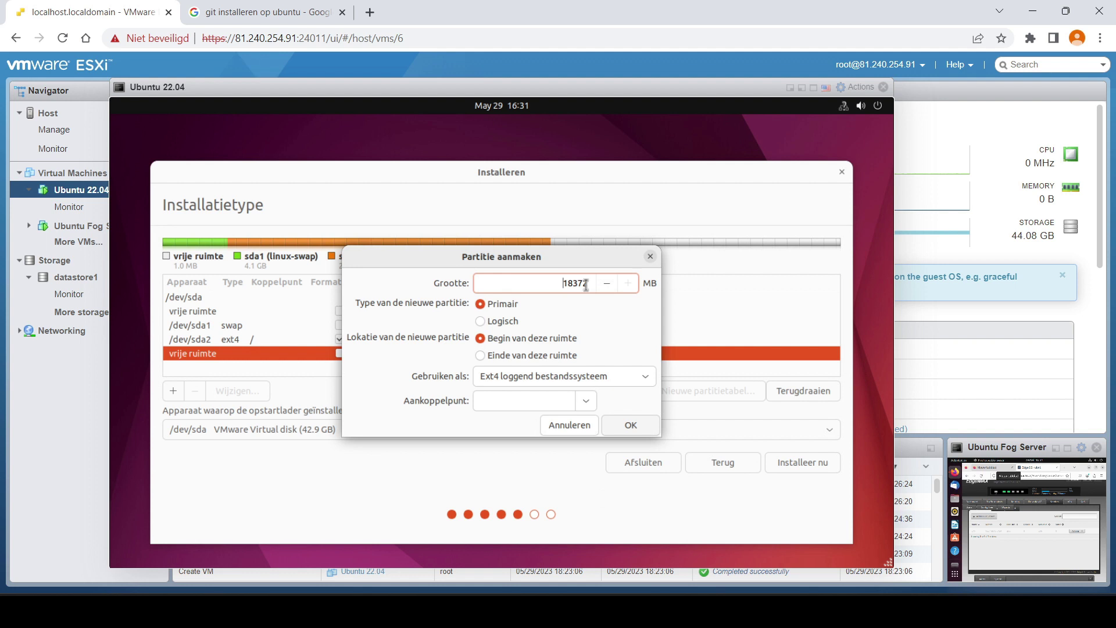
key("Right")
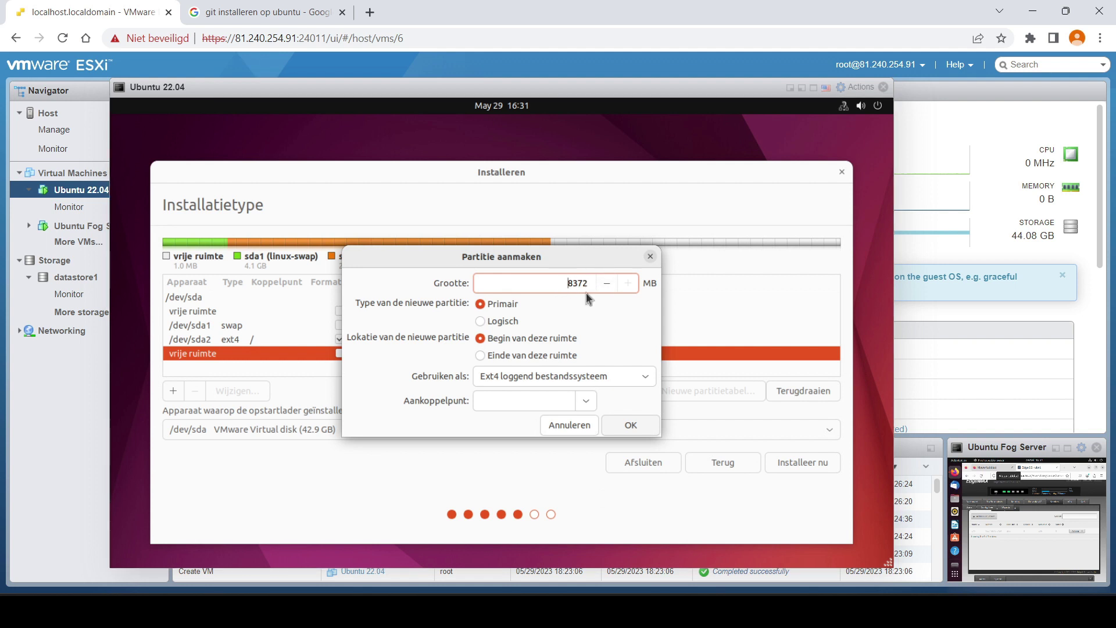
key("ctrl+z")
left_click_drag(487, 263, 626, 268)
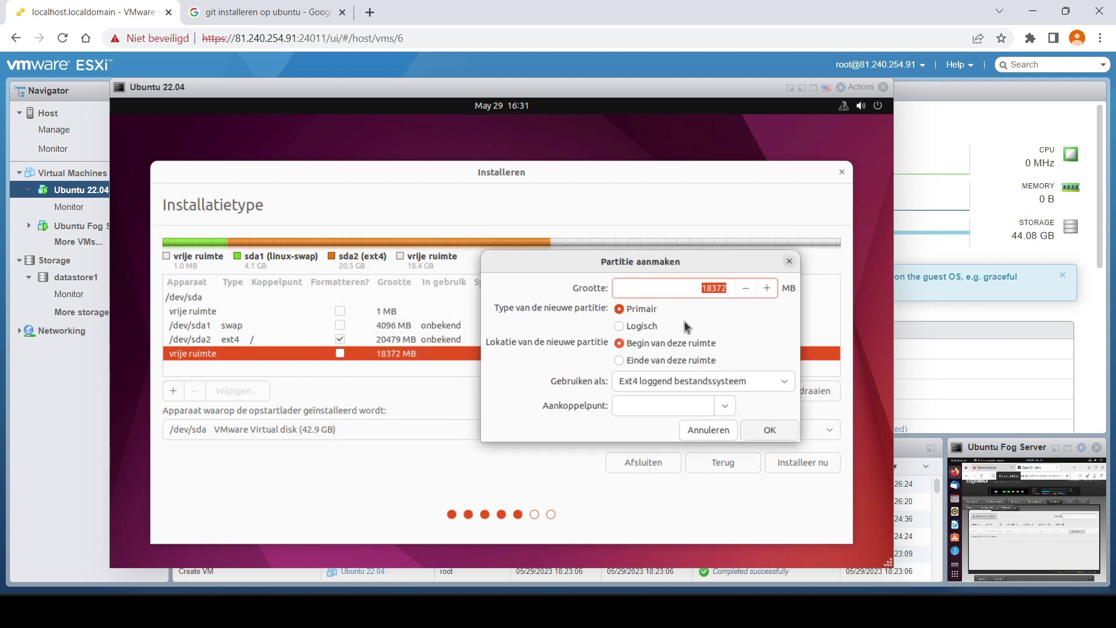
left_click(707, 289)
key("BackSpace")
left_click(690, 406)
left_click(726, 405)
left_click(635, 274)
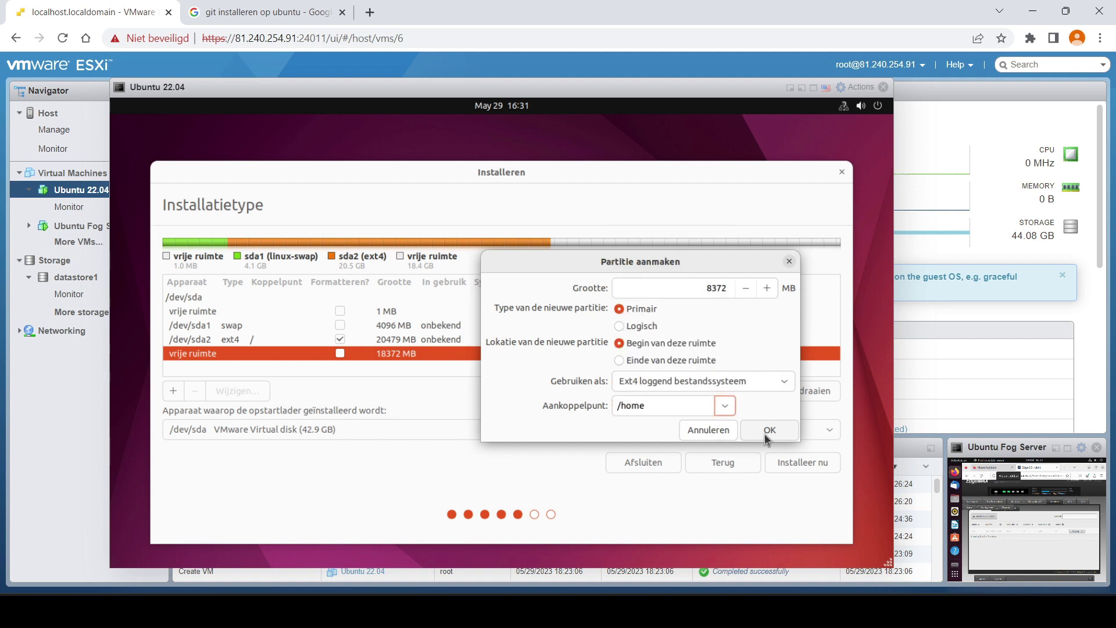
left_click(770, 433)
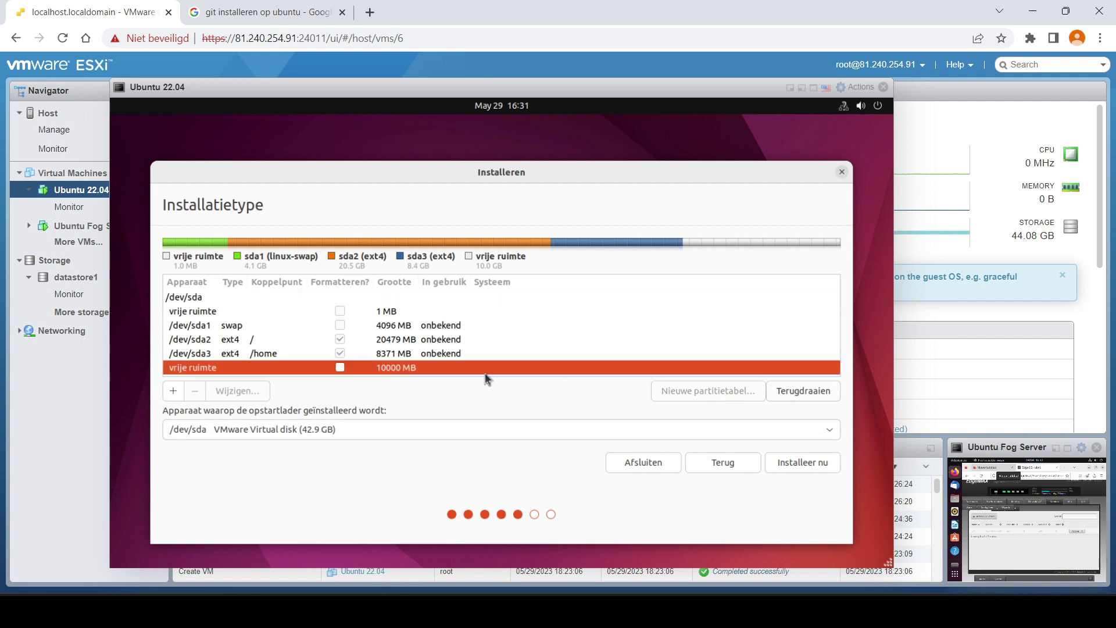
- Create a 10000 MB logical partition mounted at /data
double_click(411, 368)
left_click(480, 321)
left_click(536, 400)
type("/Data")
key("BackSpace")
key("BackSpace")
key("BackSpace")
key("BackSpace")
type("data")
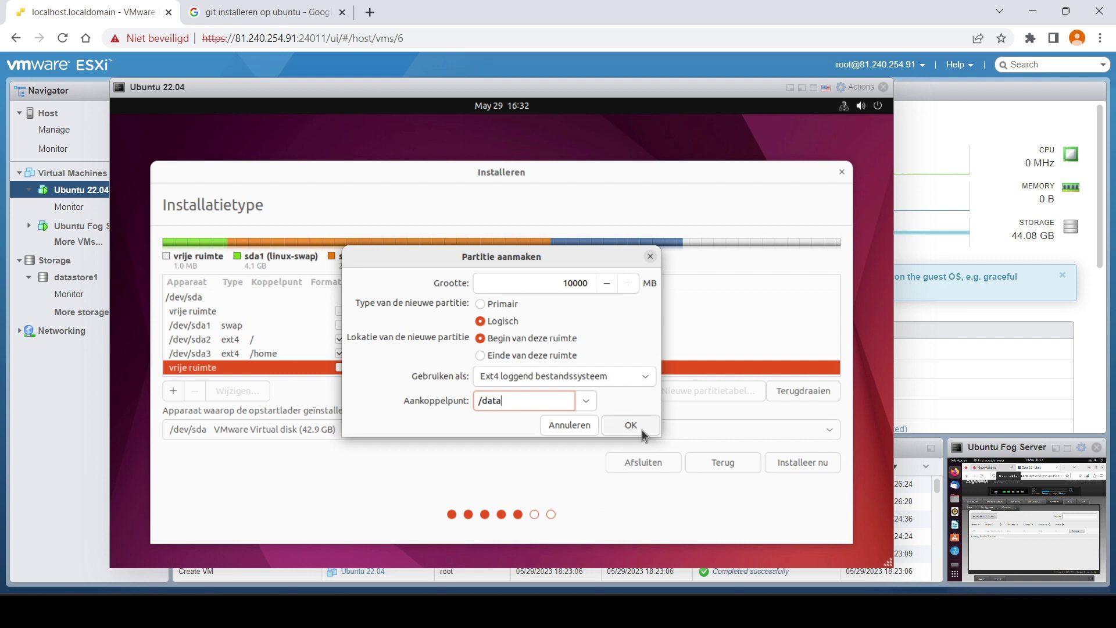
left_click(631, 425)
- Start the install, accept the missing EFI partition warning and write the partitions to disk
left_click(791, 464)
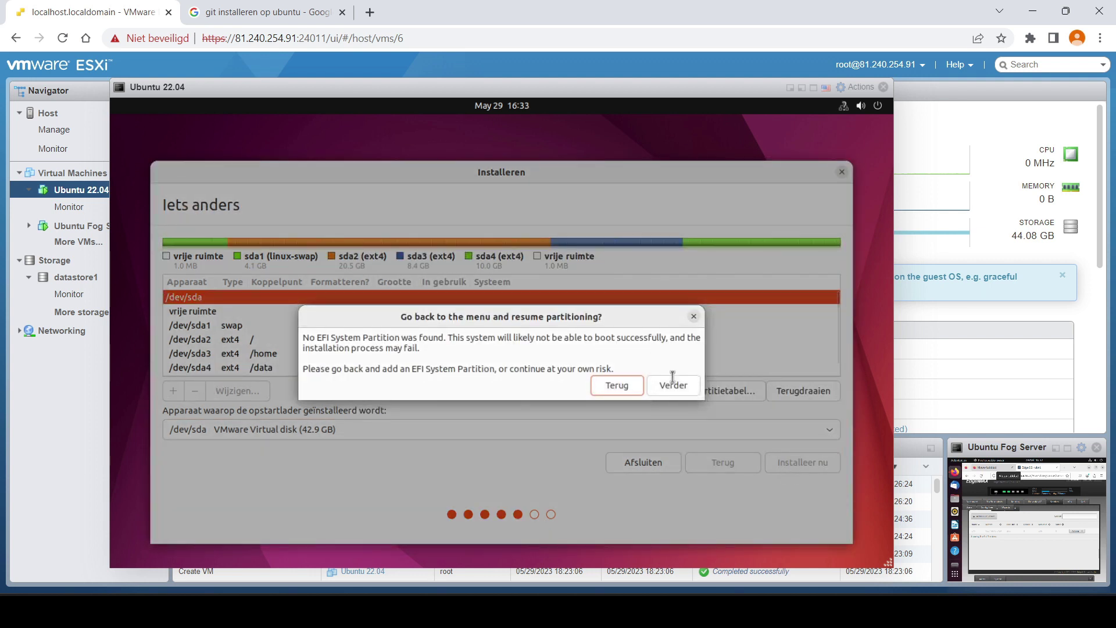
left_click(675, 386)
left_click(692, 396)
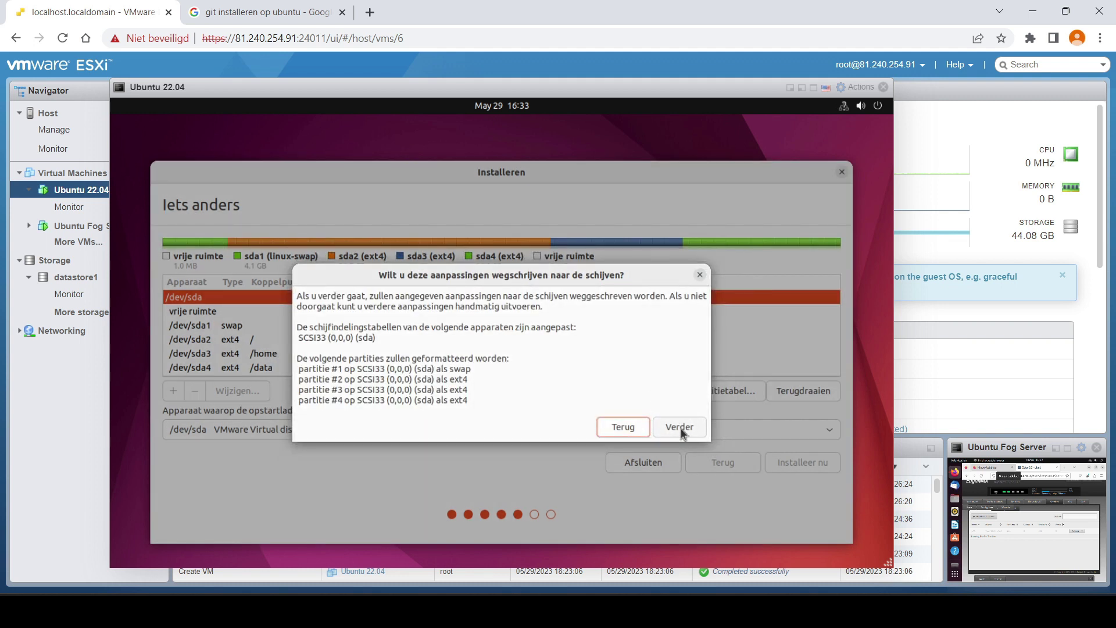
left_click(679, 428)
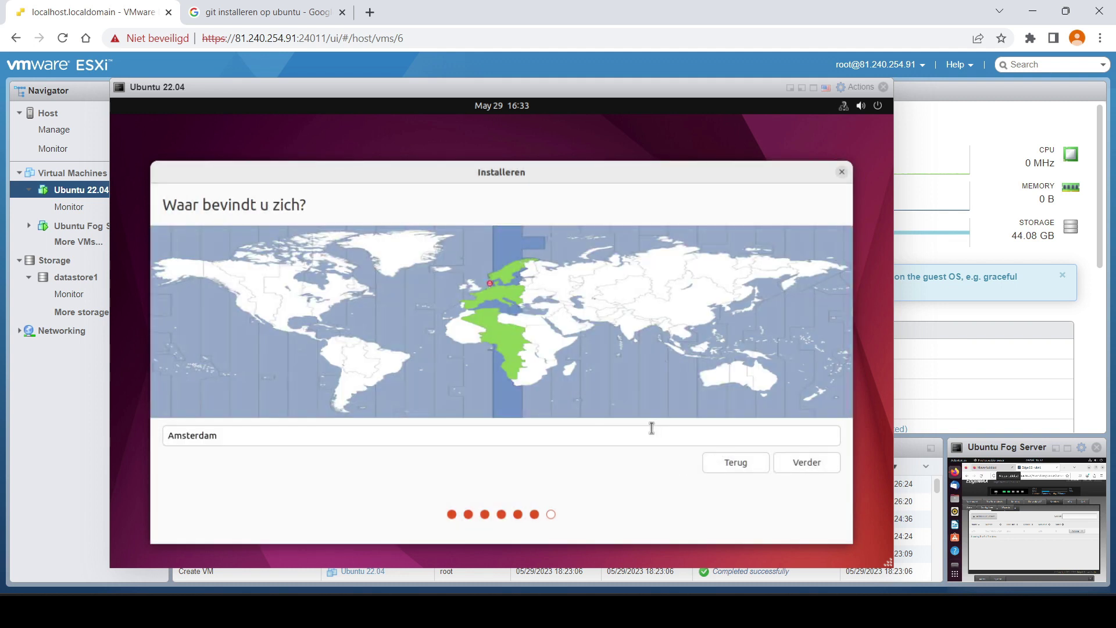
- Set the location to Brussels
key("ctrl+a")
type("brussel")
left_click(800, 462)
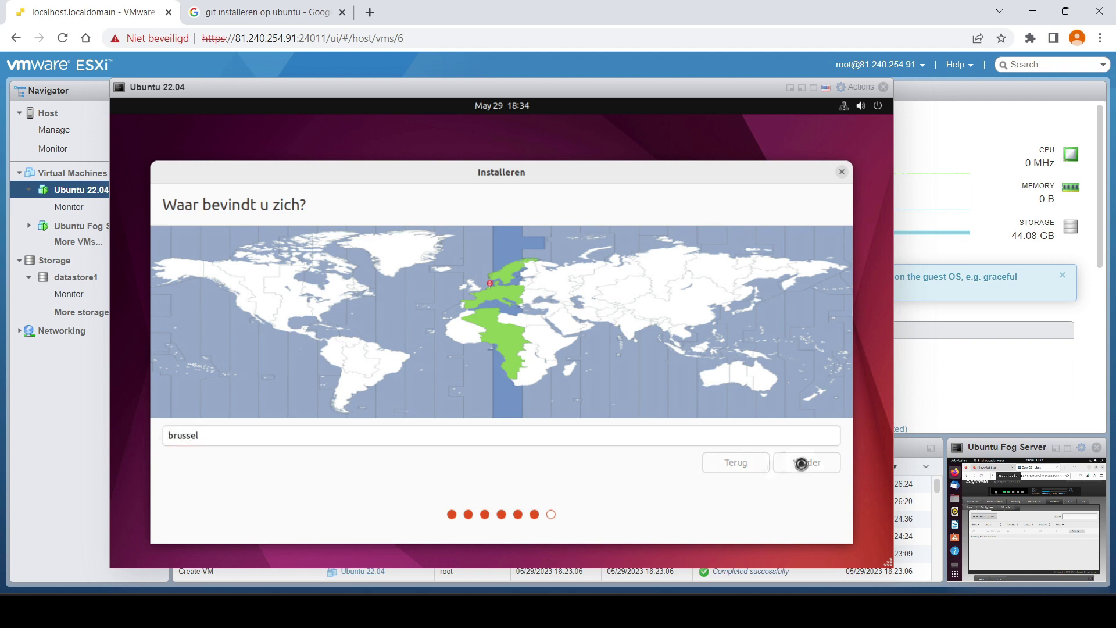
- Create the pctadmin user with its password so file copying begins
type("pctadmin")
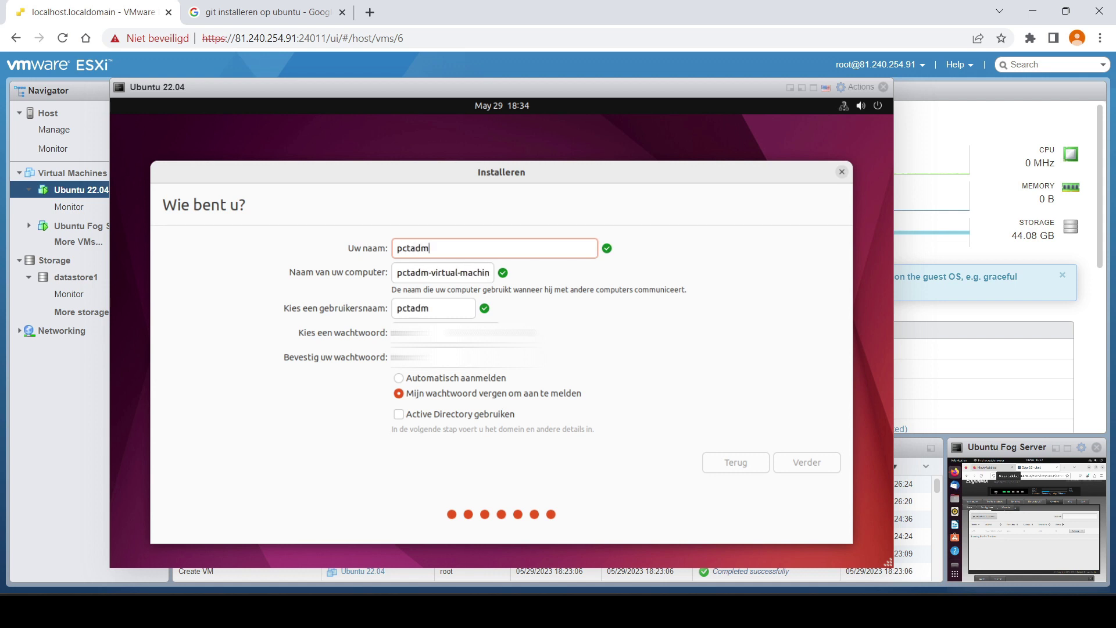
left_click(443, 325)
type("••••••••")
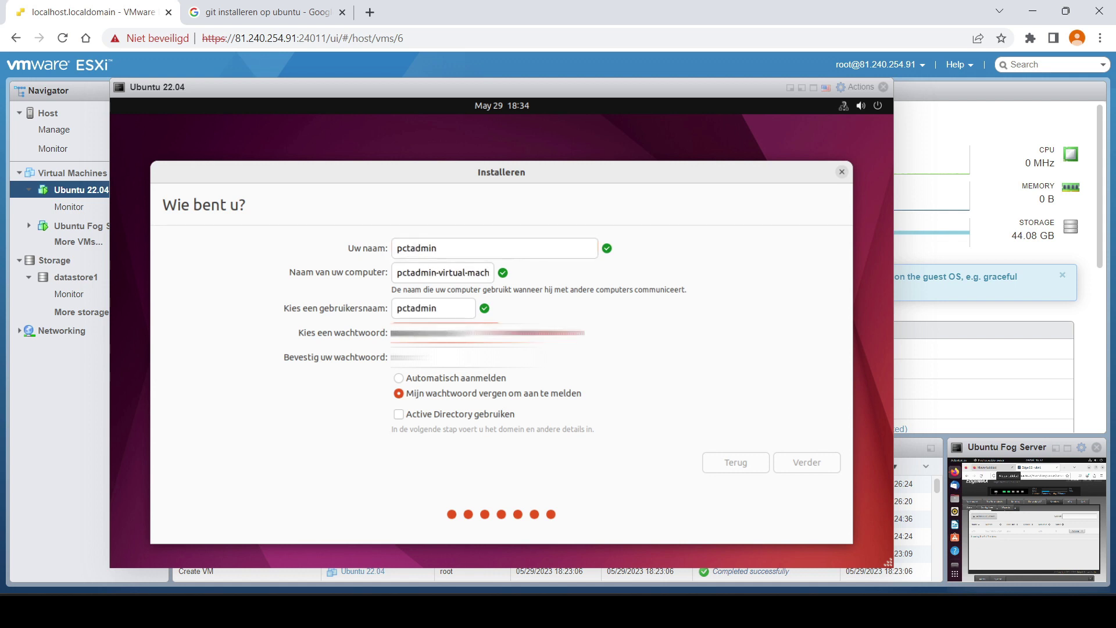
key("Tab")
type("••••••••")
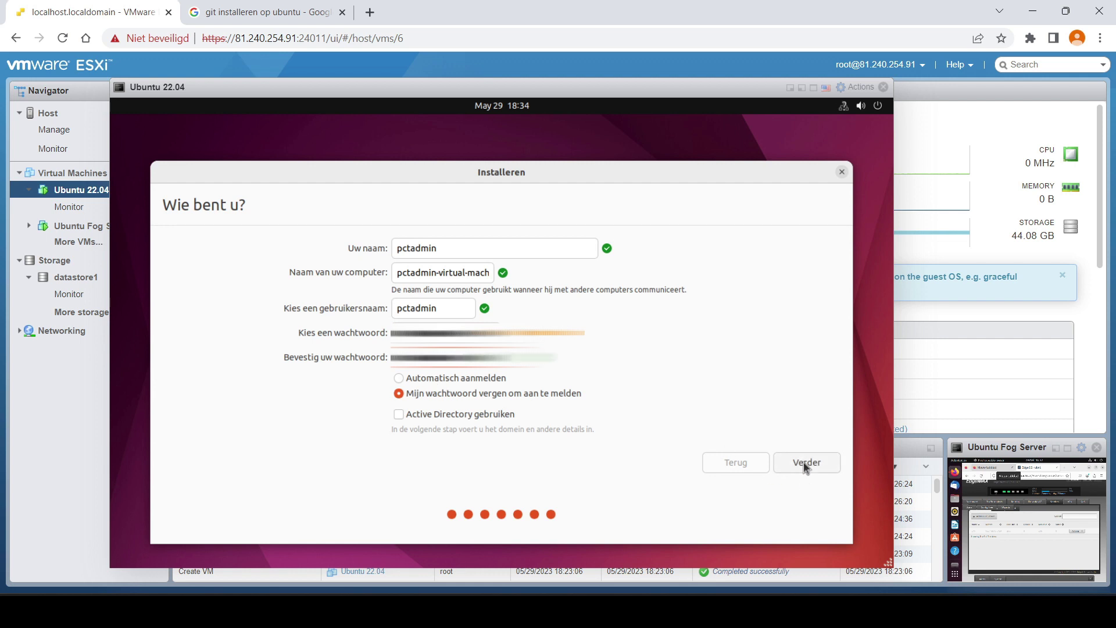
left_click(805, 463)
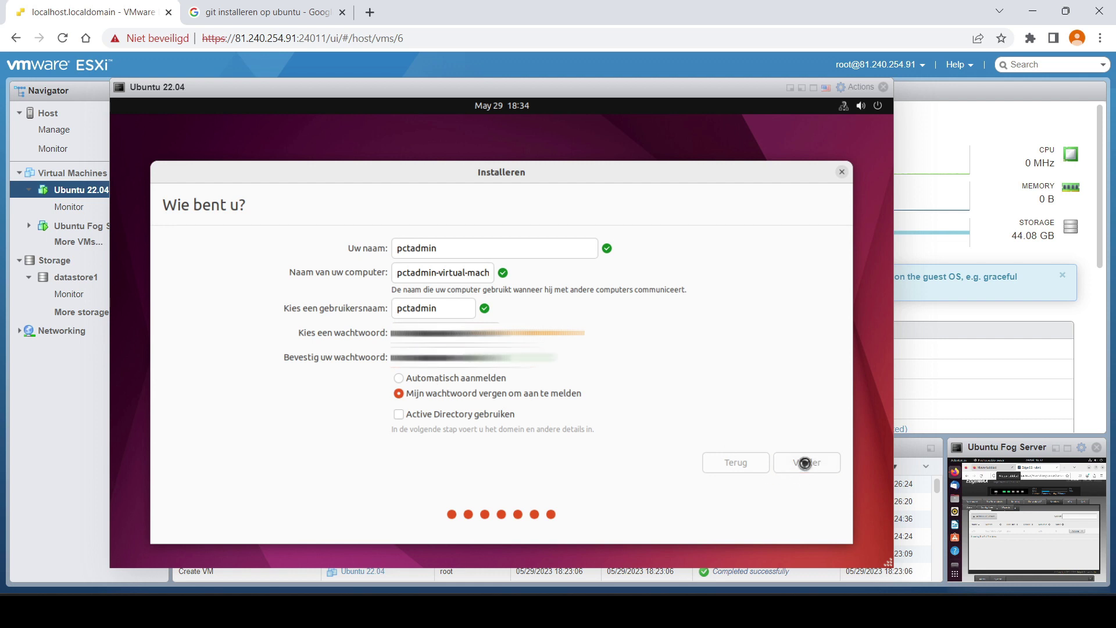
left_click_drag(569, 88, 621, 89)
- Open the Virtual Machines list and start a new VM wizard
left_click(842, 91)
left_click(72, 173)
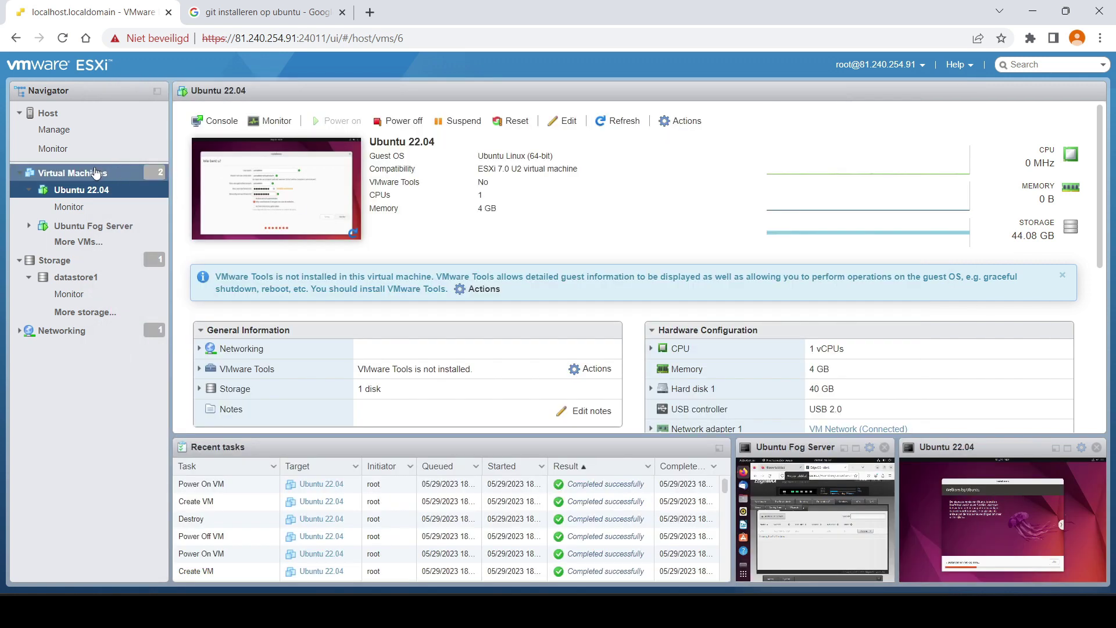
left_click(227, 127)
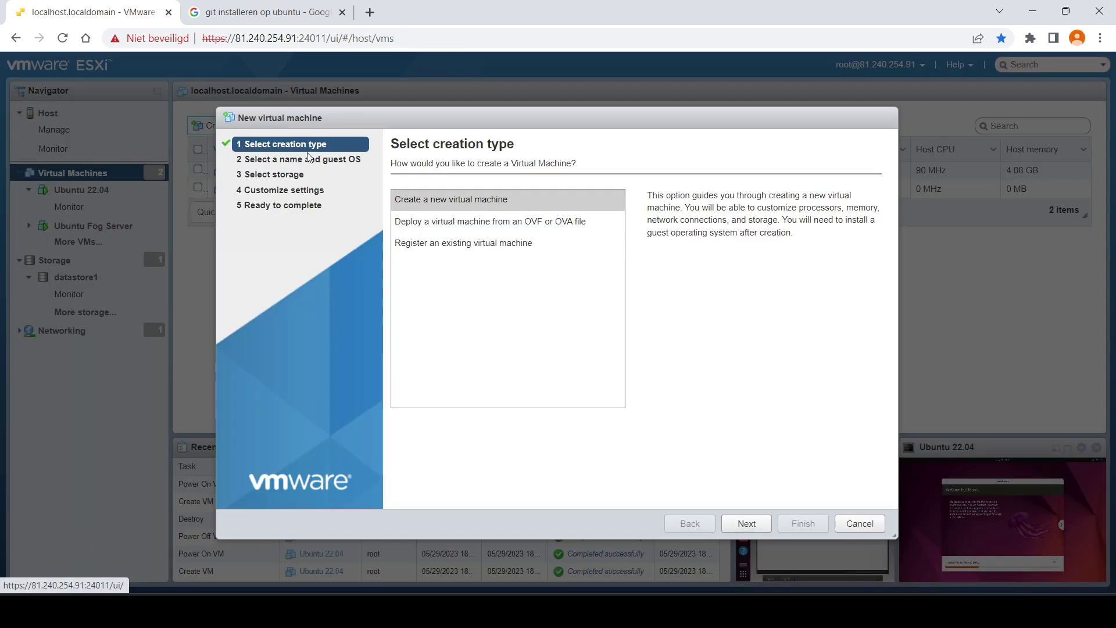
left_click(746, 523)
- Name the VM 'Windows 11' with guest OS Windows, Microsoft Windows 10 (64-bit)
left_click(521, 221)
type("windo")
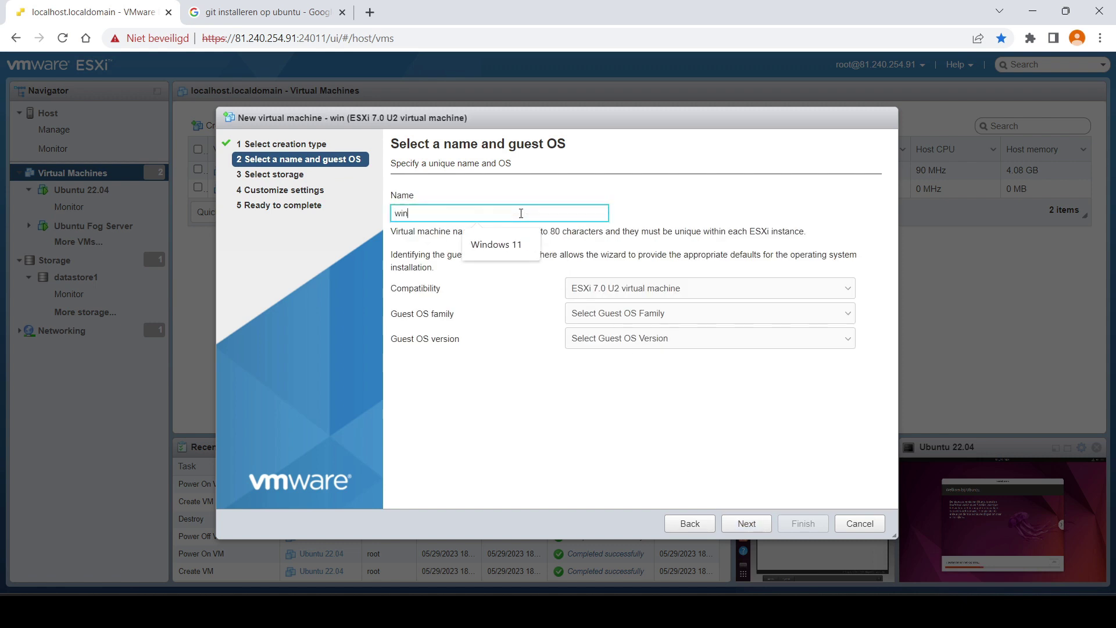
left_click(516, 247)
left_click(727, 313)
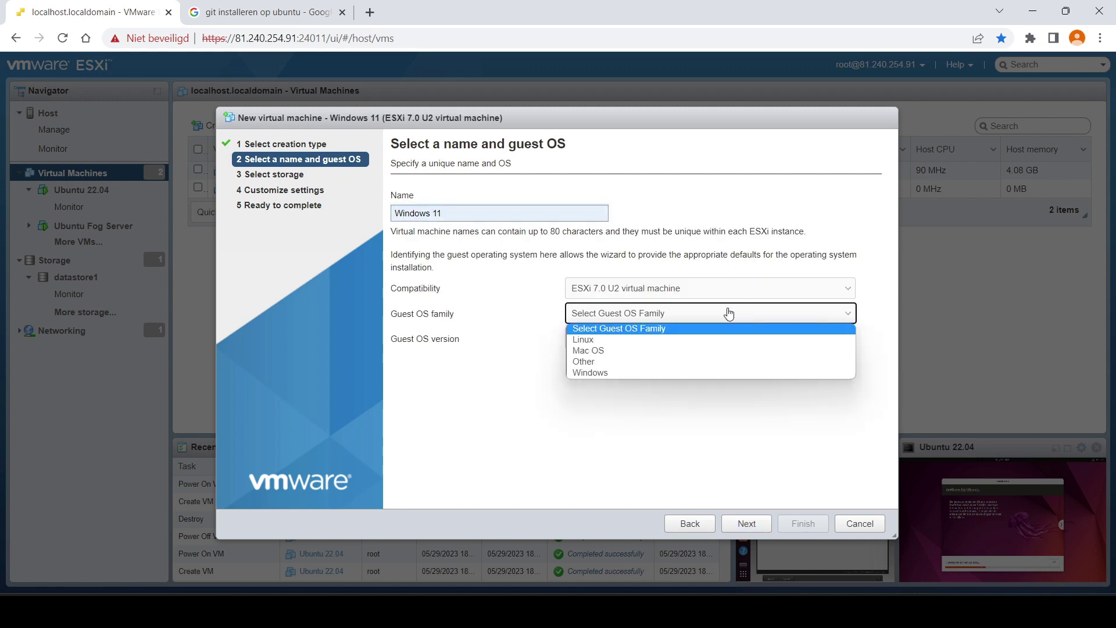
left_click(669, 370)
left_click(698, 340)
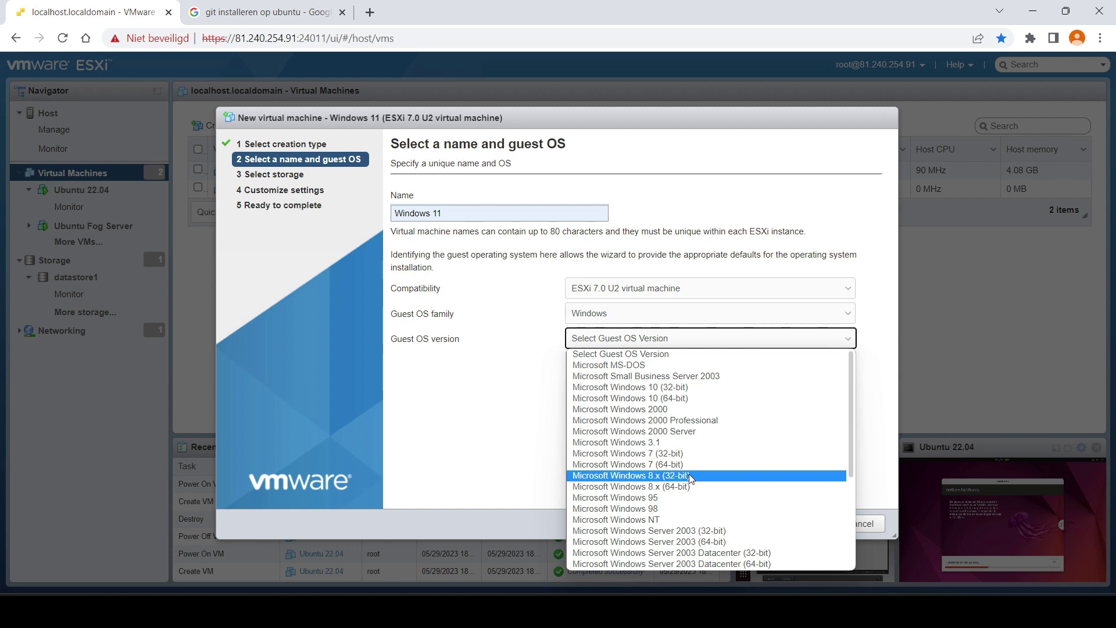
left_click(710, 401)
left_click(748, 523)
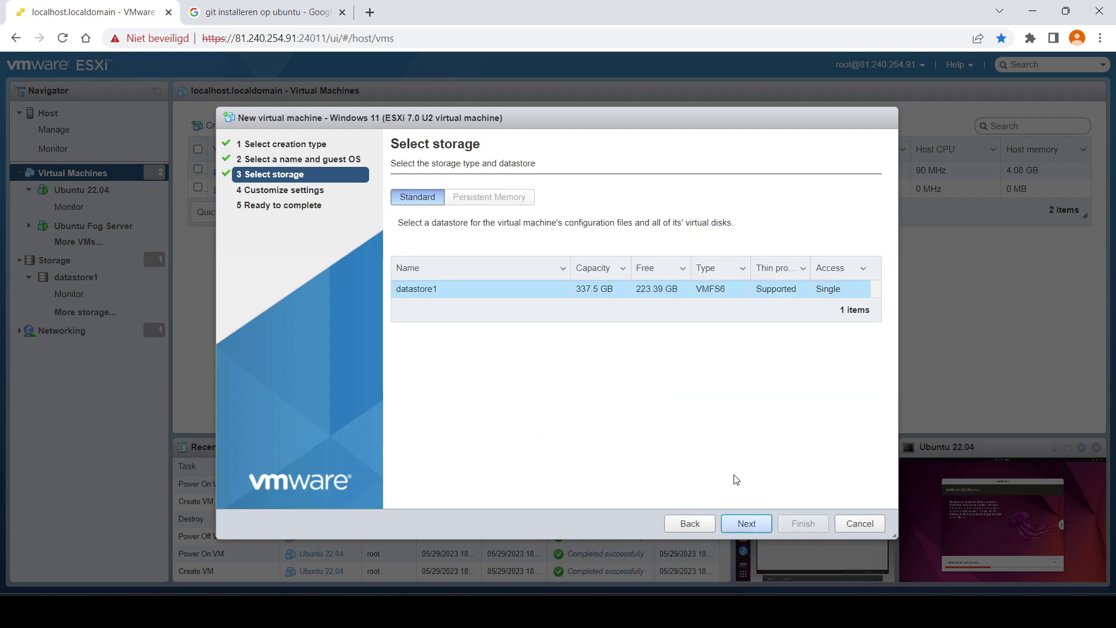
- Keep datastore1 and set memory to 4 GB and the hard disk to 60 GB
left_click(750, 528)
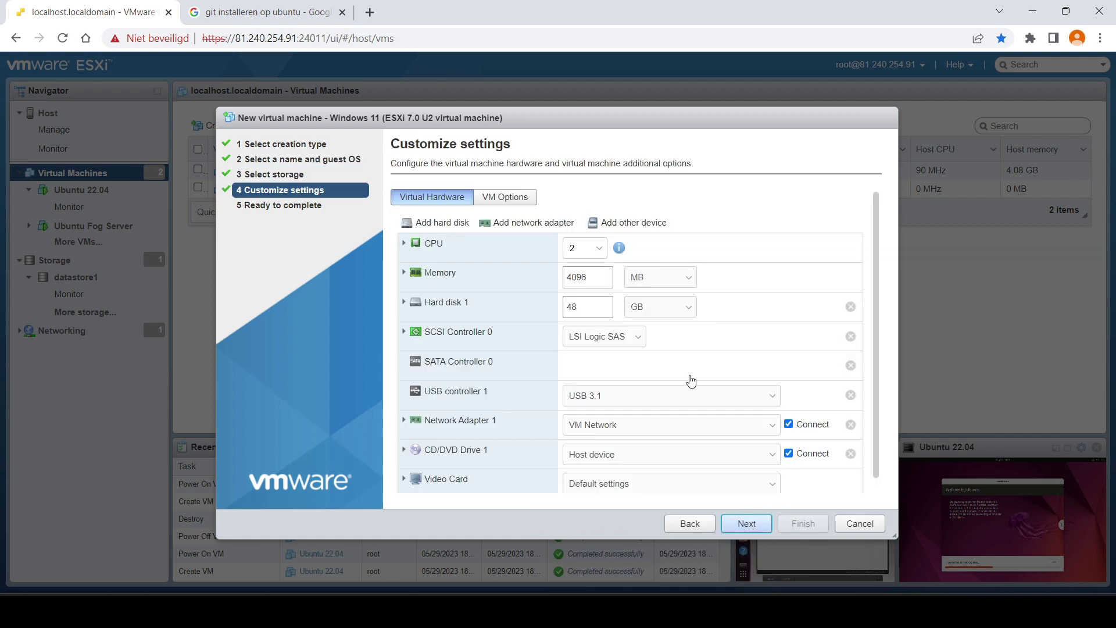
double_click(587, 277)
type("4")
left_click(661, 277)
left_click(663, 296)
double_click(608, 308)
type("60")
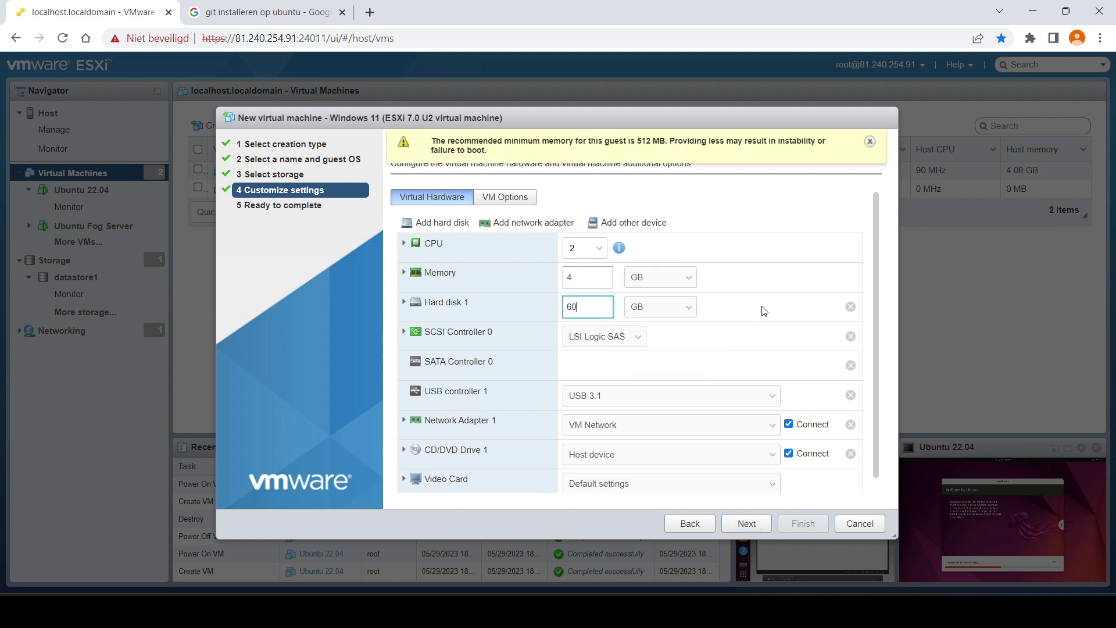
left_click(764, 311)
- Attach the Windows 11 installation ISO from the datastore and finish creating the VM
left_click(718, 454)
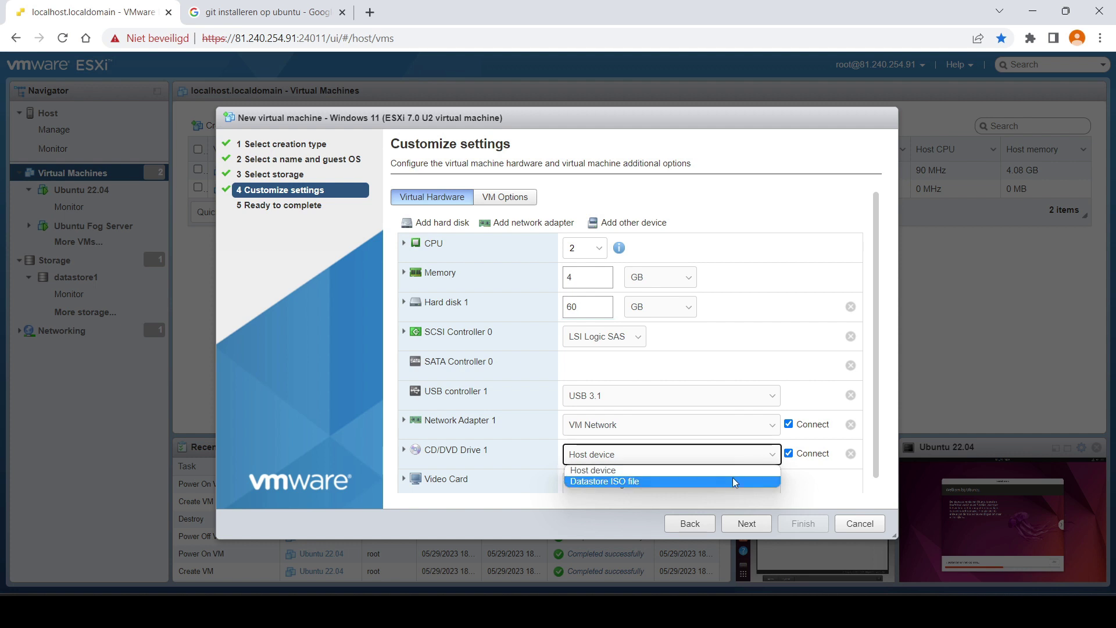
left_click(720, 480)
left_click(488, 265)
left_click(734, 489)
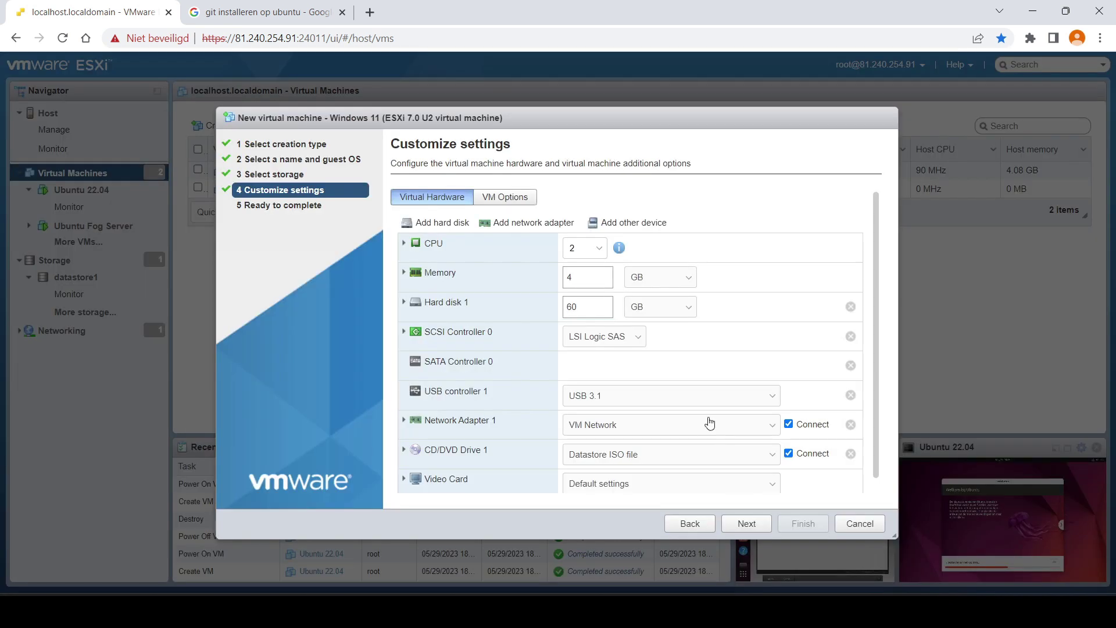
left_click(747, 524)
left_click(808, 525)
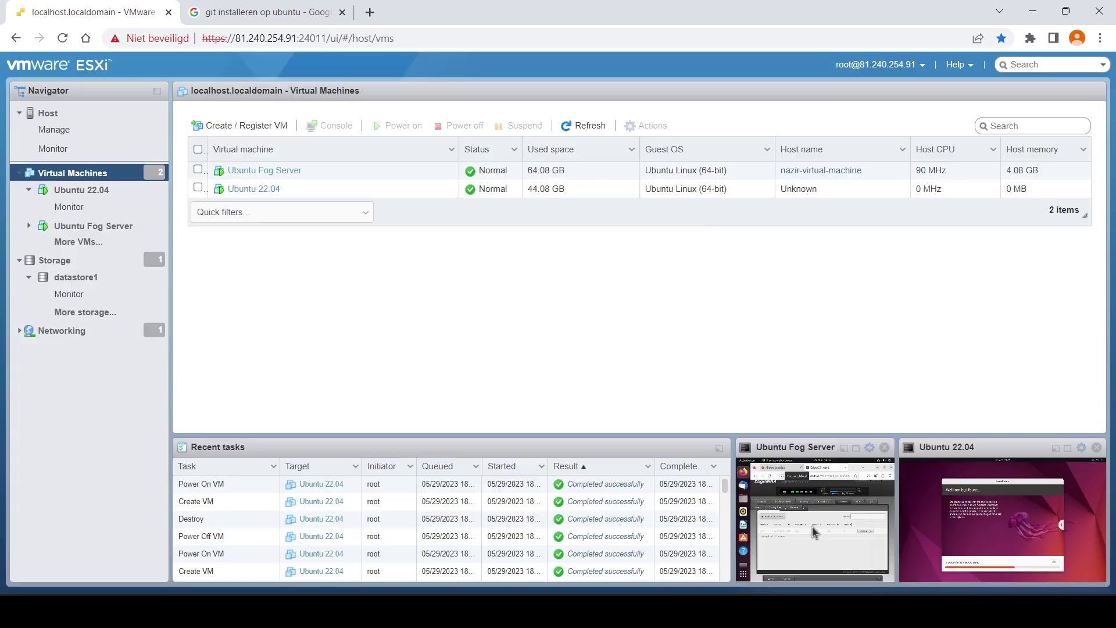
- Open the Windows 11 VM's console and boot it from the installation DVD
left_click(251, 207)
left_click(276, 189)
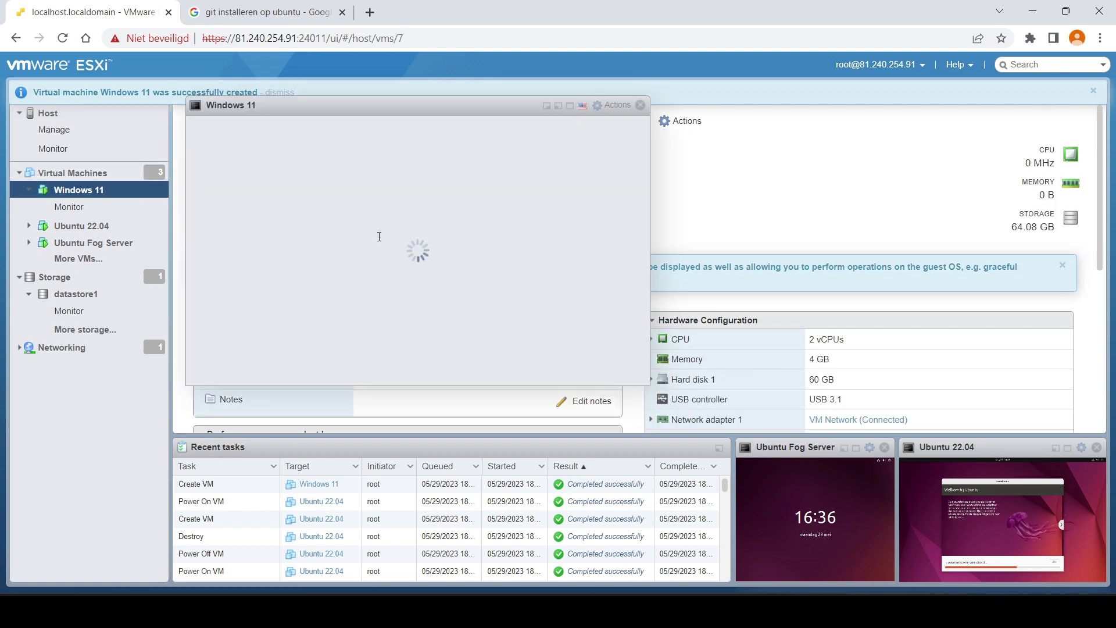
key("Return")
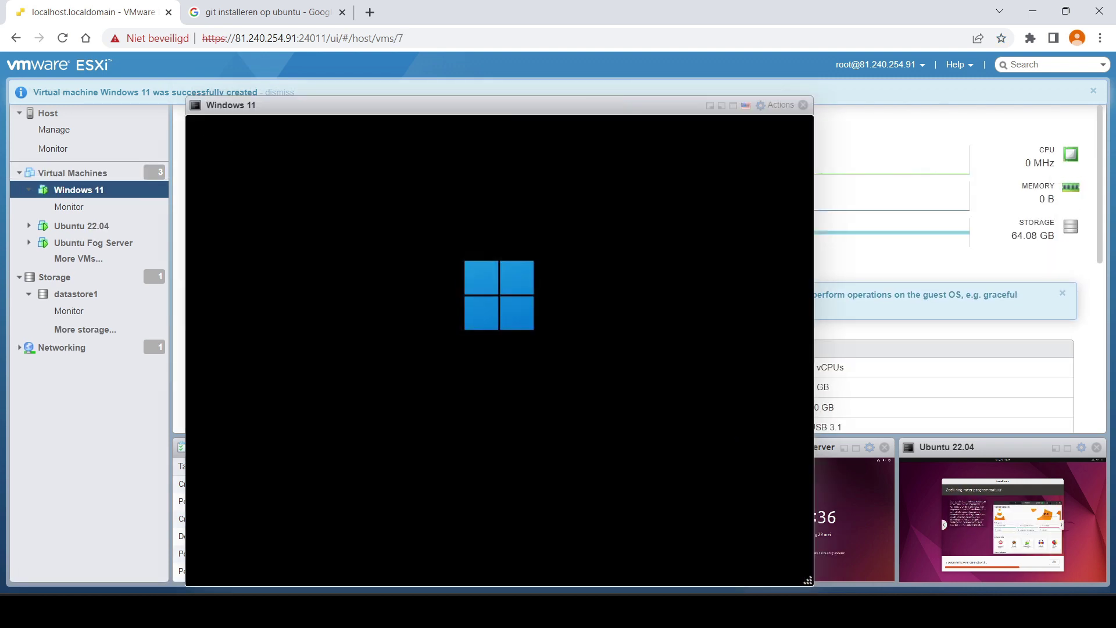
left_click_drag(478, 97, 389, 87)
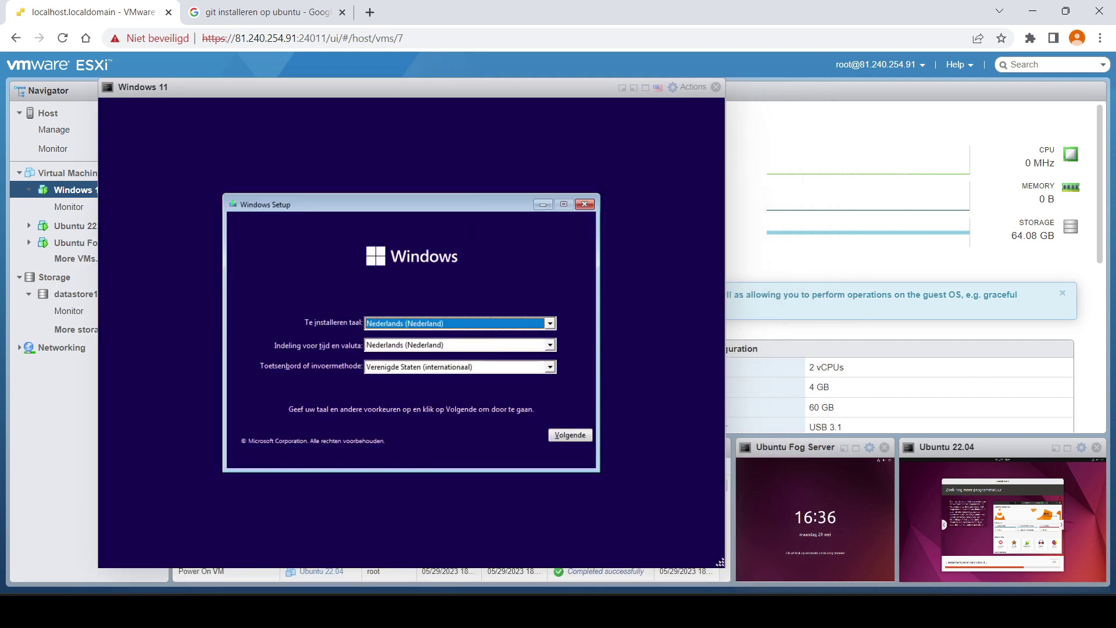
- Set the keyboard to Belgisch (punt) and the time and currency format to Nederlands (België)
left_click(549, 367)
scroll(501, 414, "down", 5)
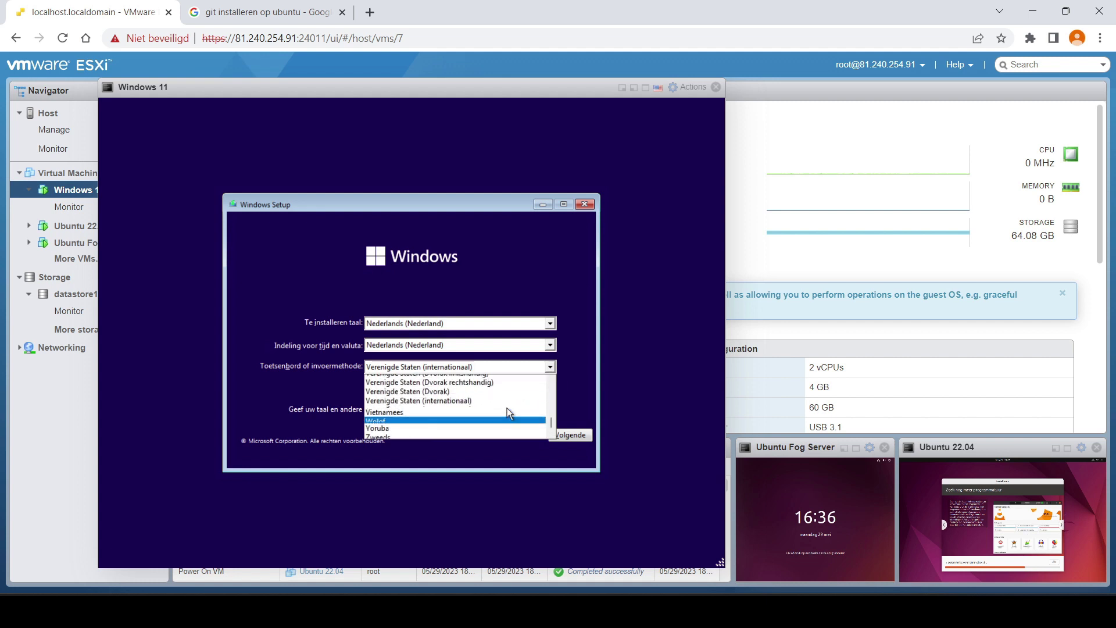
scroll(507, 407, "up", 10)
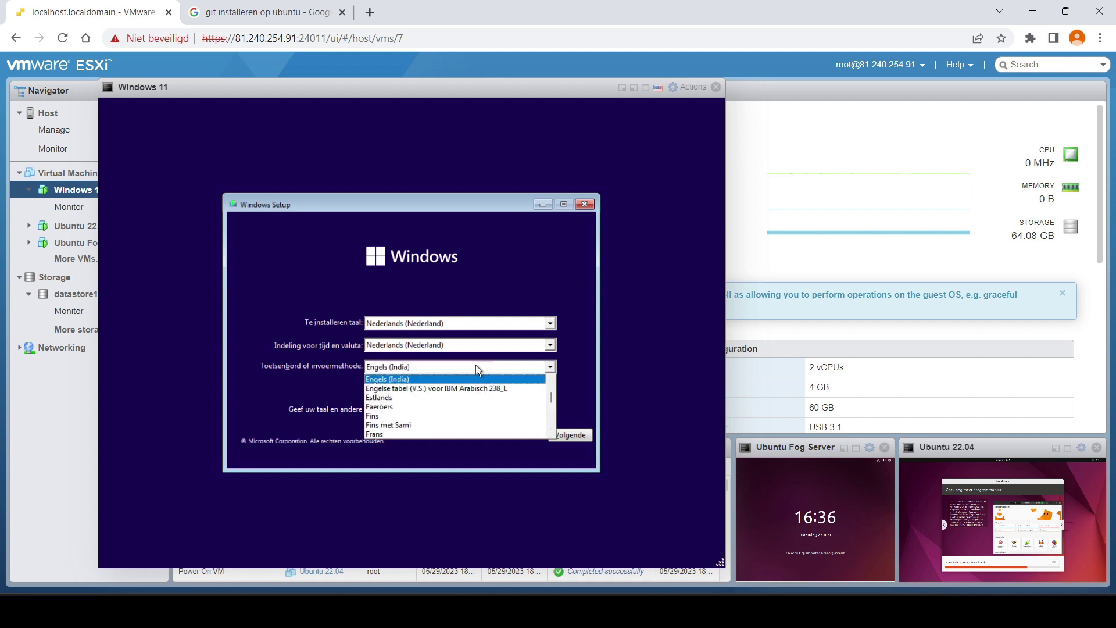
key("b")
key("e")
left_click(457, 407)
left_click(499, 347)
scroll(497, 347, "up", 2)
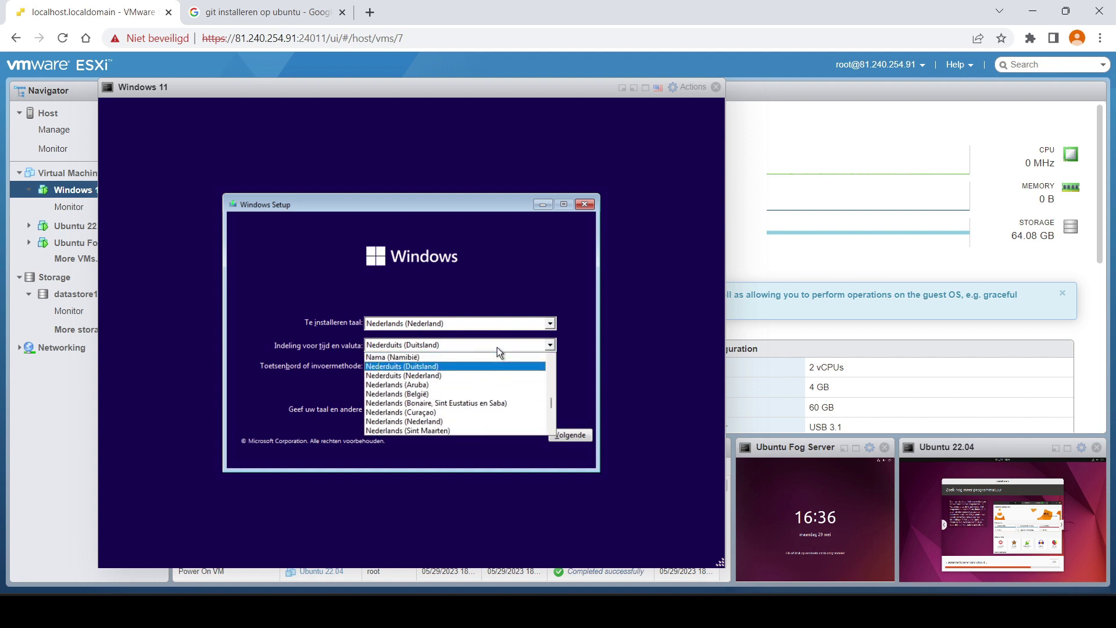
left_click(476, 393)
- Start the installation with no product key and choose Windows 11 Education
left_click(561, 435)
left_click(428, 334)
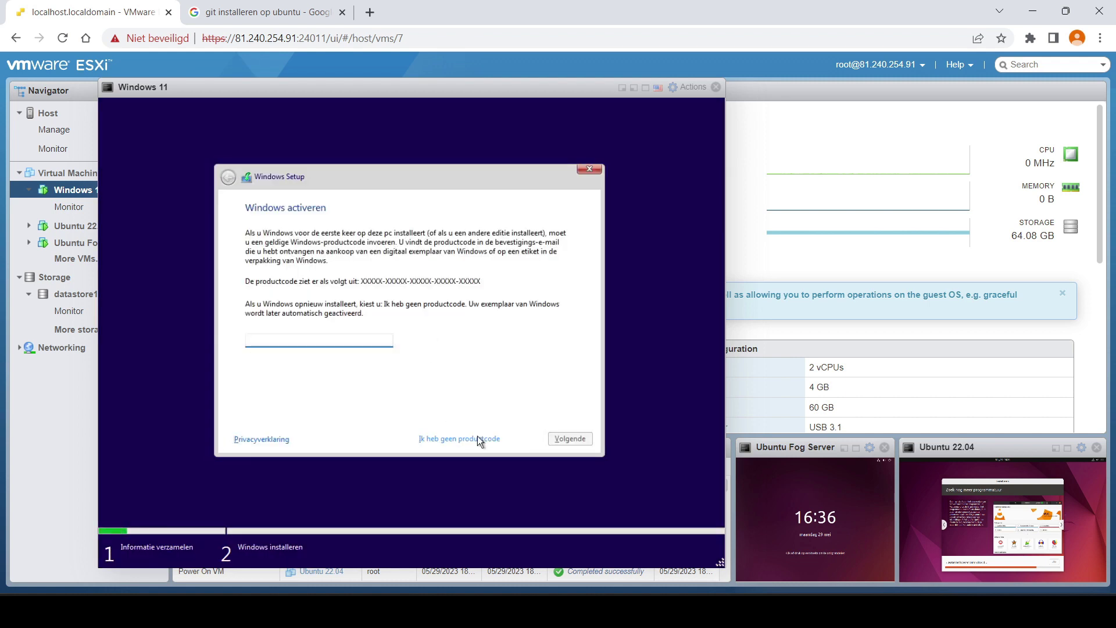
left_click(477, 437)
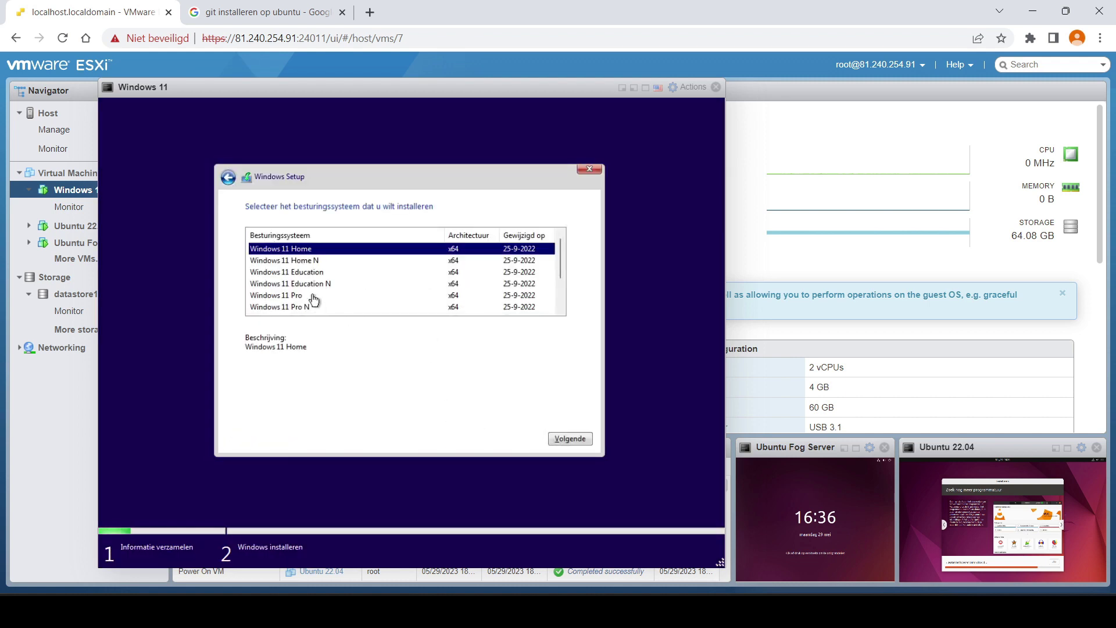
left_click(311, 272)
left_click(575, 437)
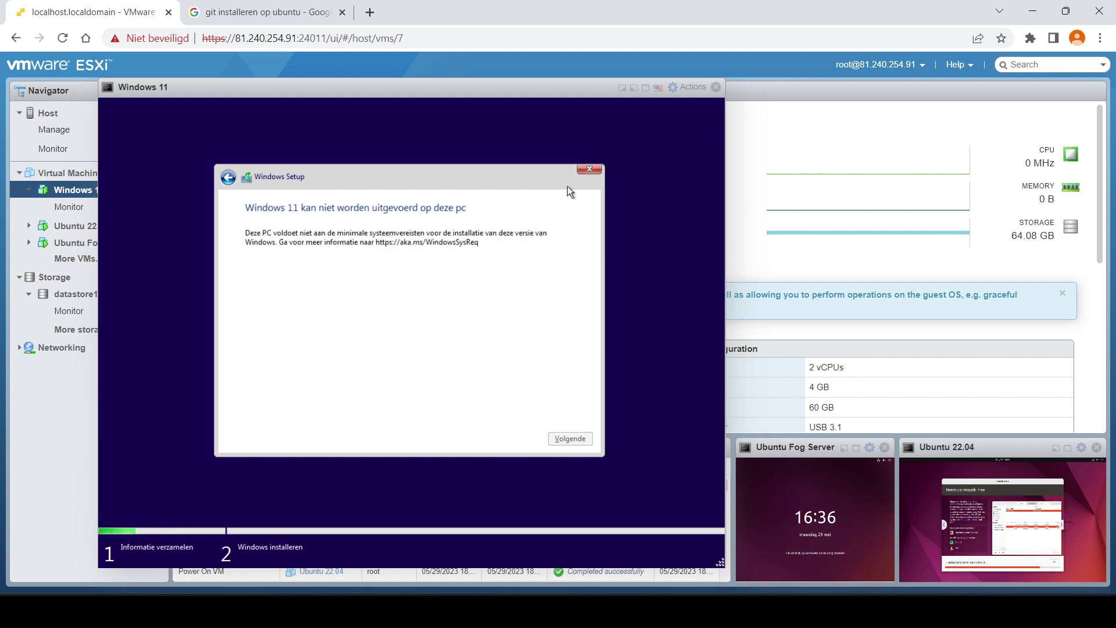
- Quit Setup after the requirements failure and launch regedit from a Shift+F10 command prompt
left_click(589, 166)
key("shift+F10")
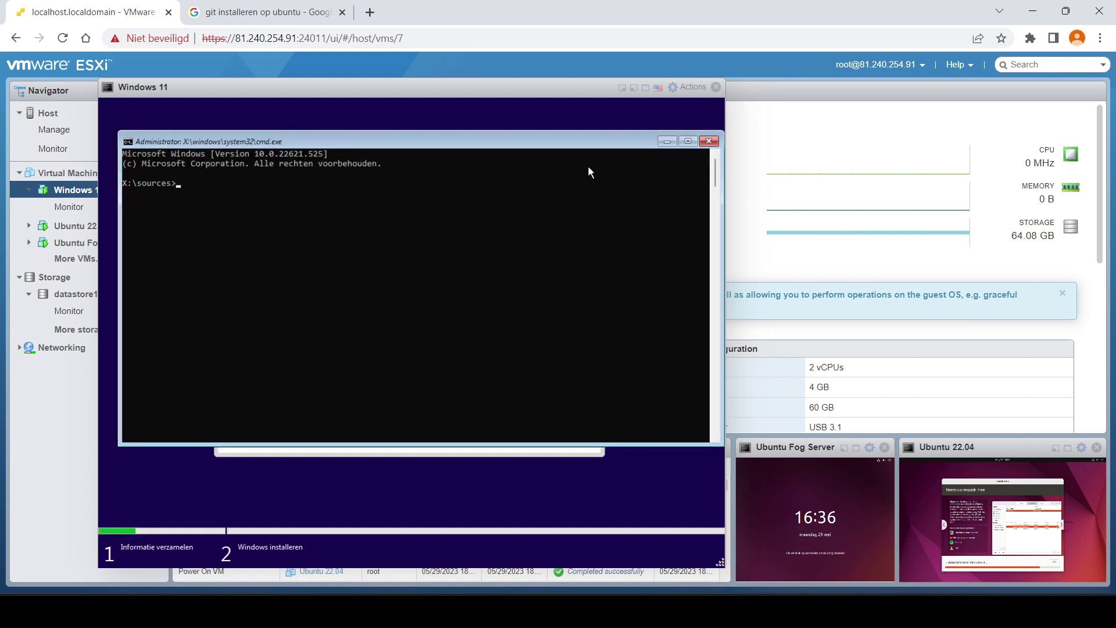
type("re")
key("BackSpace")
key("BackSpace")
type("regedit")
key("Return")
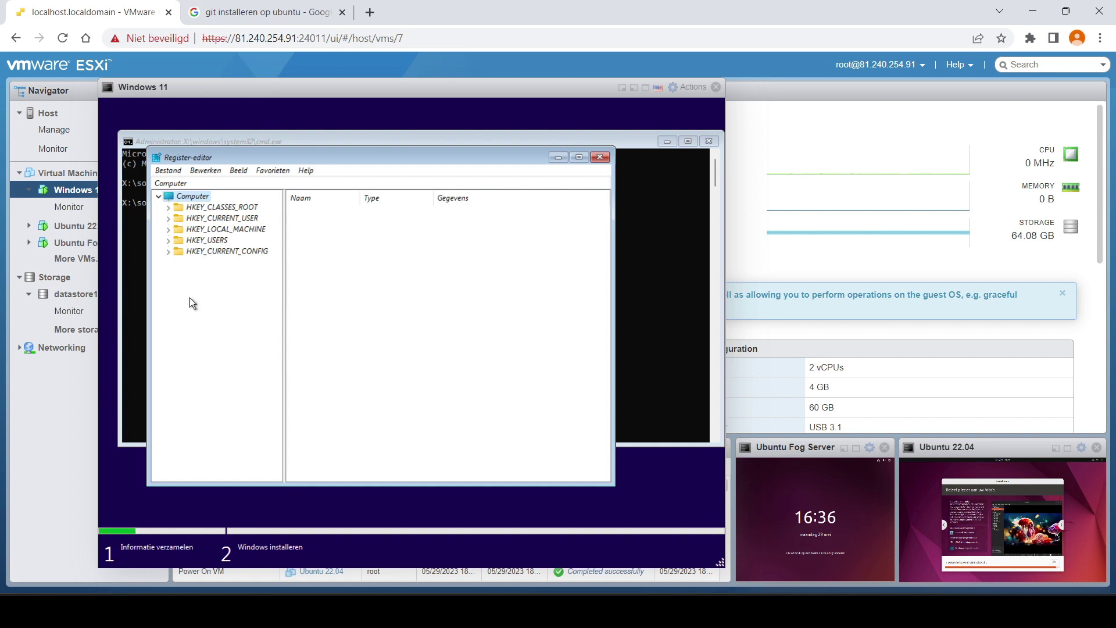
- Create a LabConfig key under HKEY_LOCAL_MACHINE\SYSTEM\Setup
double_click(214, 230)
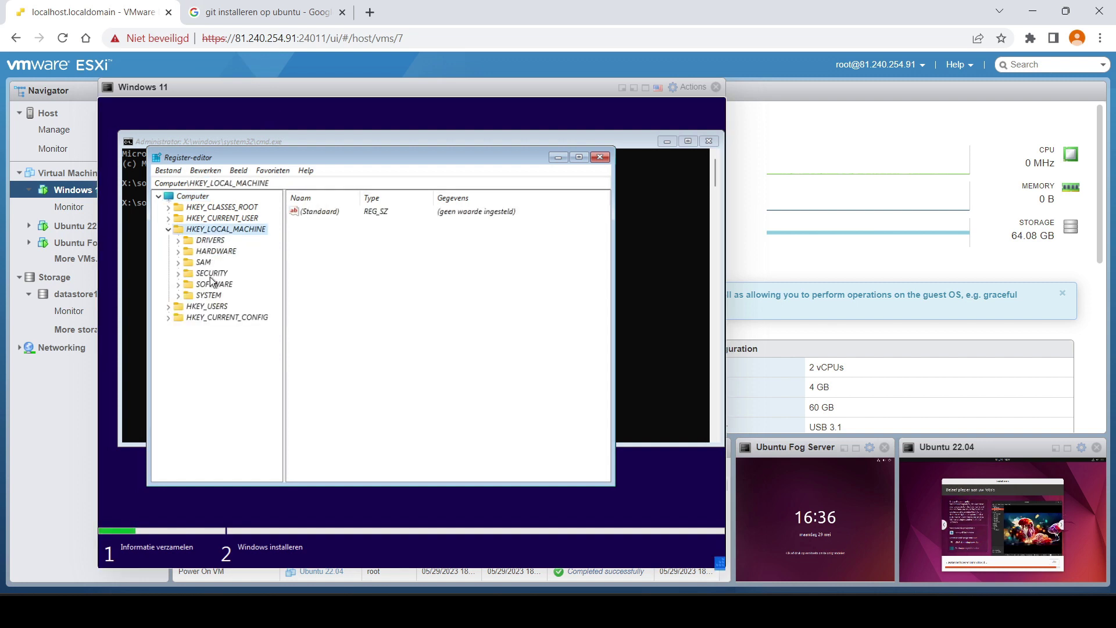
double_click(212, 295)
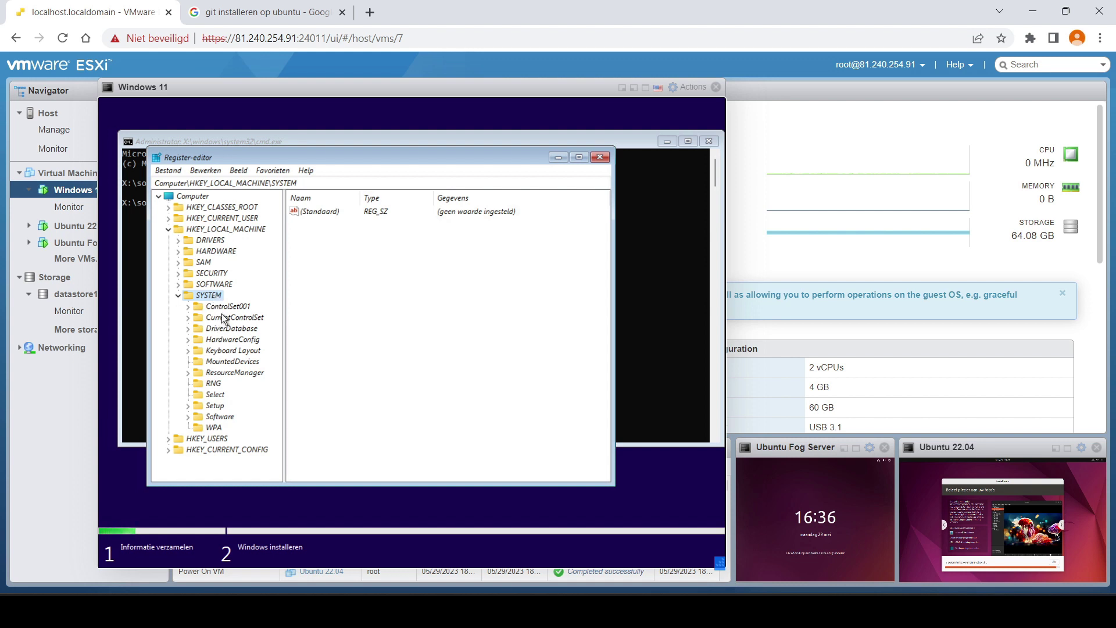
double_click(218, 407)
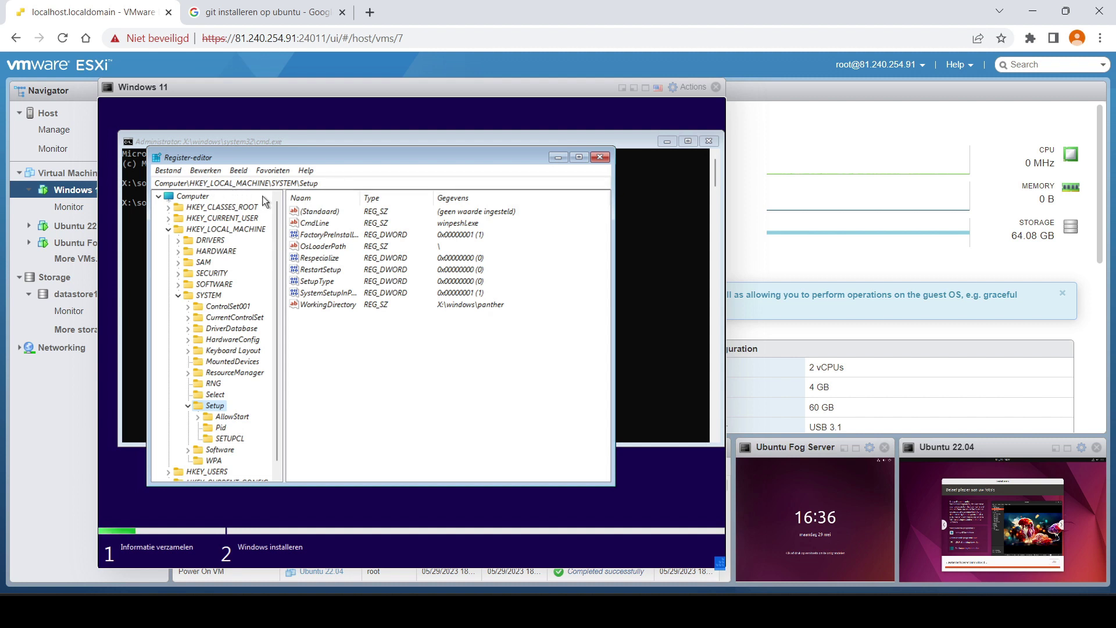
right_click(231, 405)
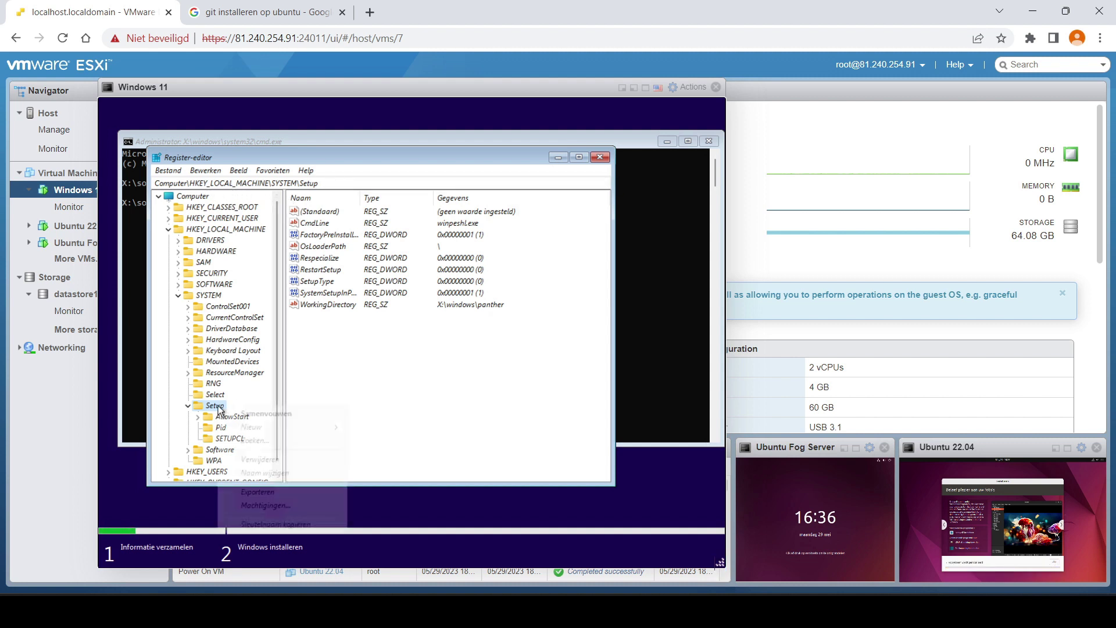
mouse_move(249, 429)
left_click(381, 429)
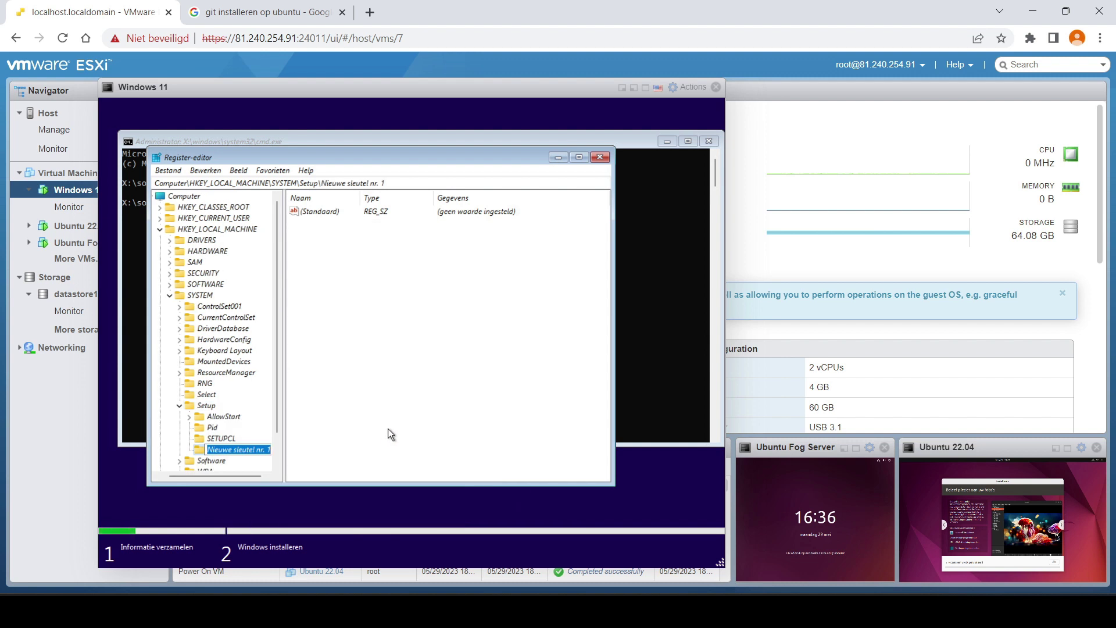
key("BackSpace")
type("LabConfig")
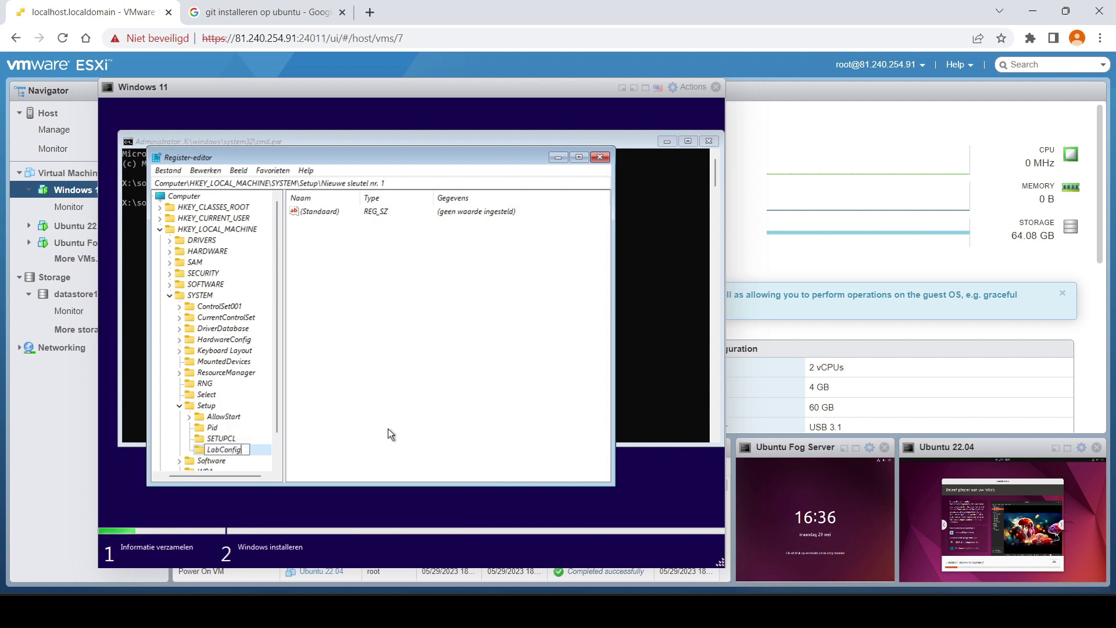
key("Return")
- Add a 32-bit DWORD BypassTPMCheck with value 1 inside LabConfig
right_click(336, 349)
mouse_move(384, 356)
left_click(462, 411)
type("BypassT")
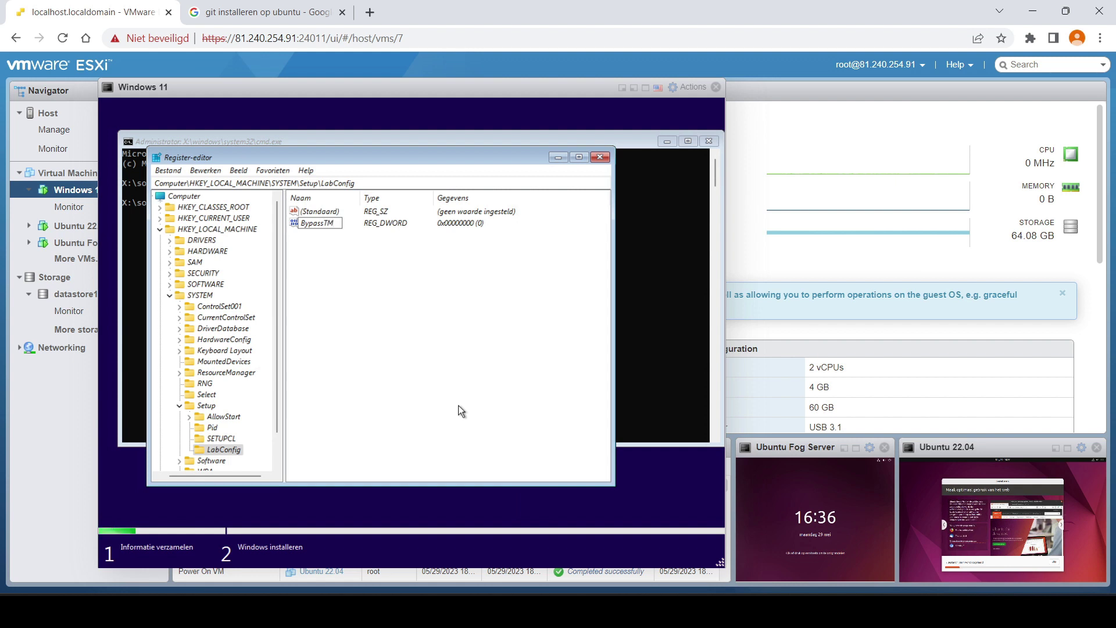
type("PMCheck")
key("Return")
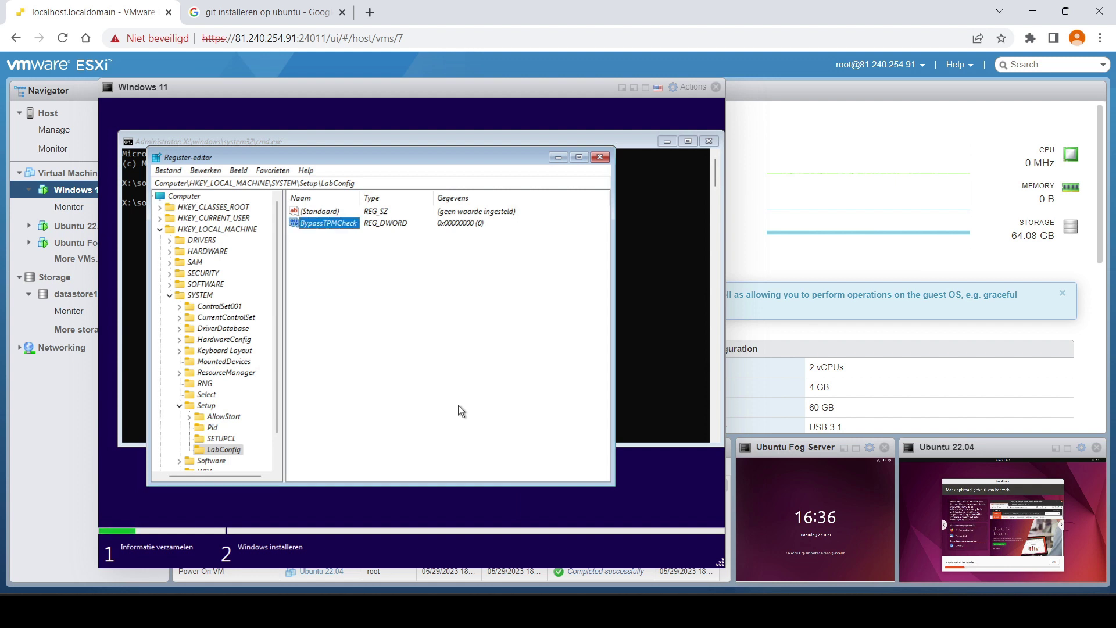
key("Return")
type("1")
key("Return")
left_click_drag(360, 198, 415, 199)
- Add a 32-bit DWORD BypassRAMCheck with value 1 under LabConfig
right_click(337, 308)
mouse_move(375, 313)
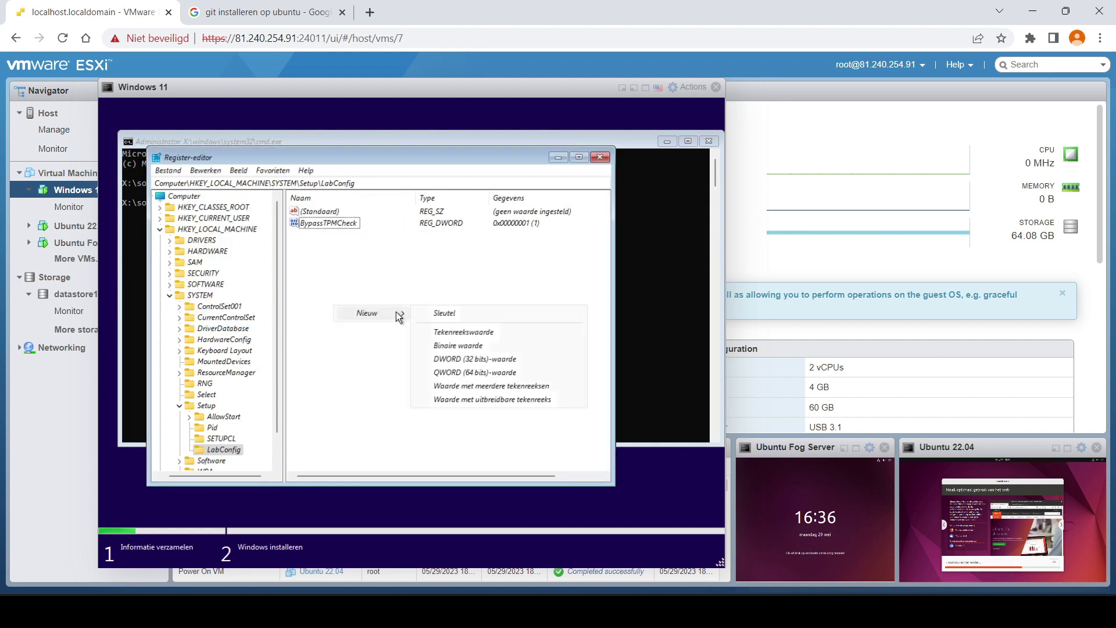
left_click(459, 361)
type("By")
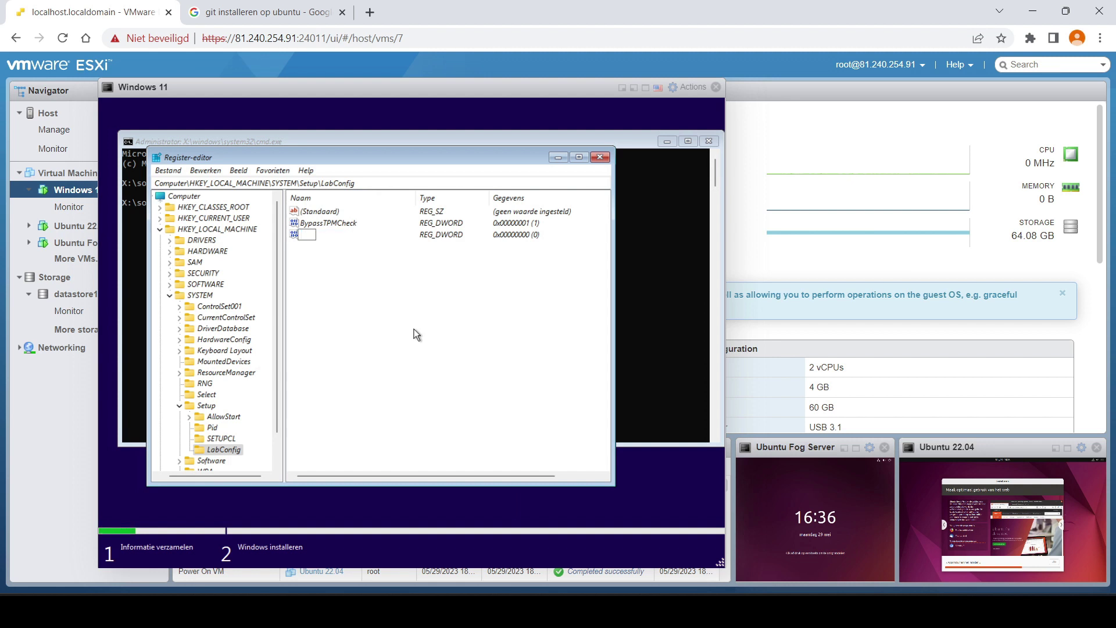
type("passRA")
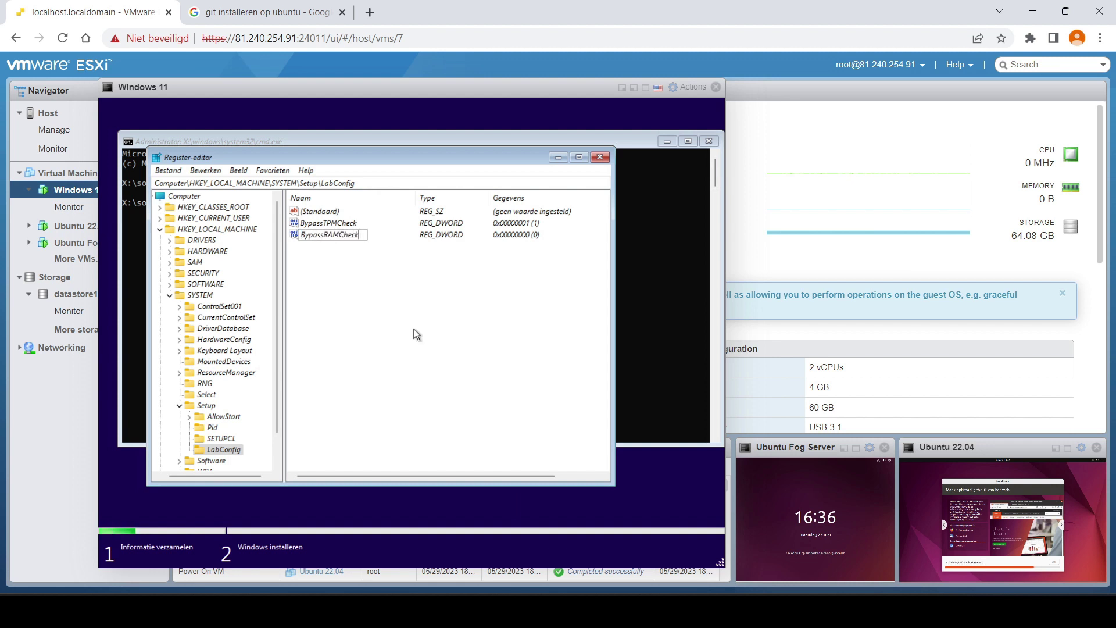
type("MCheck")
key("Return")
key("Return")
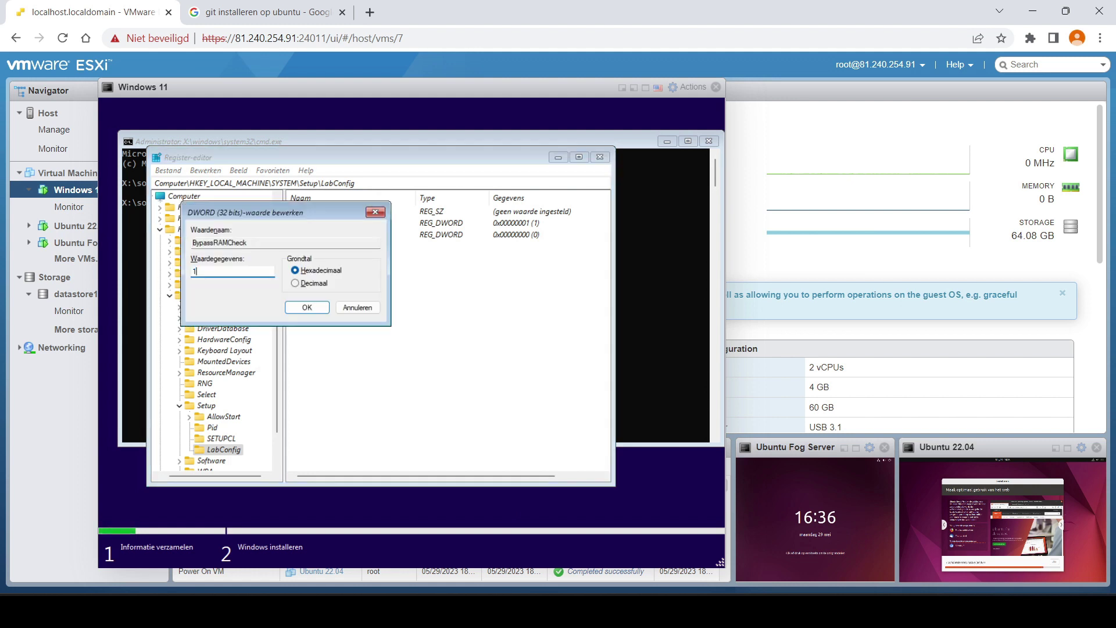
type("1")
key("Return")
- Add a 32-bit DWORD BypassSecureBootCheck with value 1
right_click(367, 322)
mouse_move(400, 328)
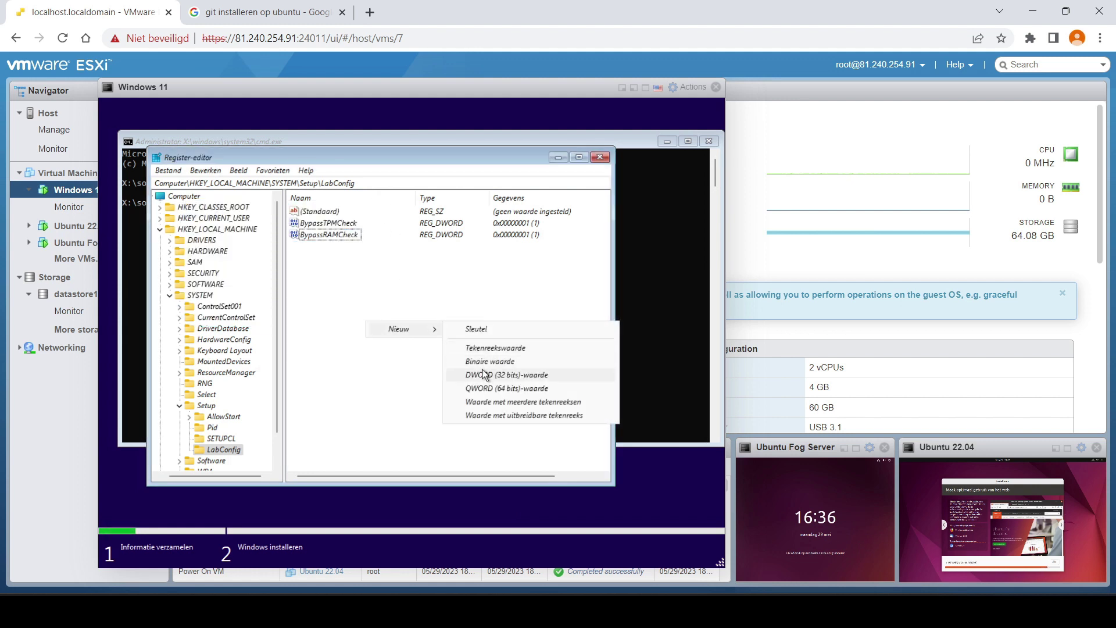
left_click(493, 377)
key("BackSpace")
type("By")
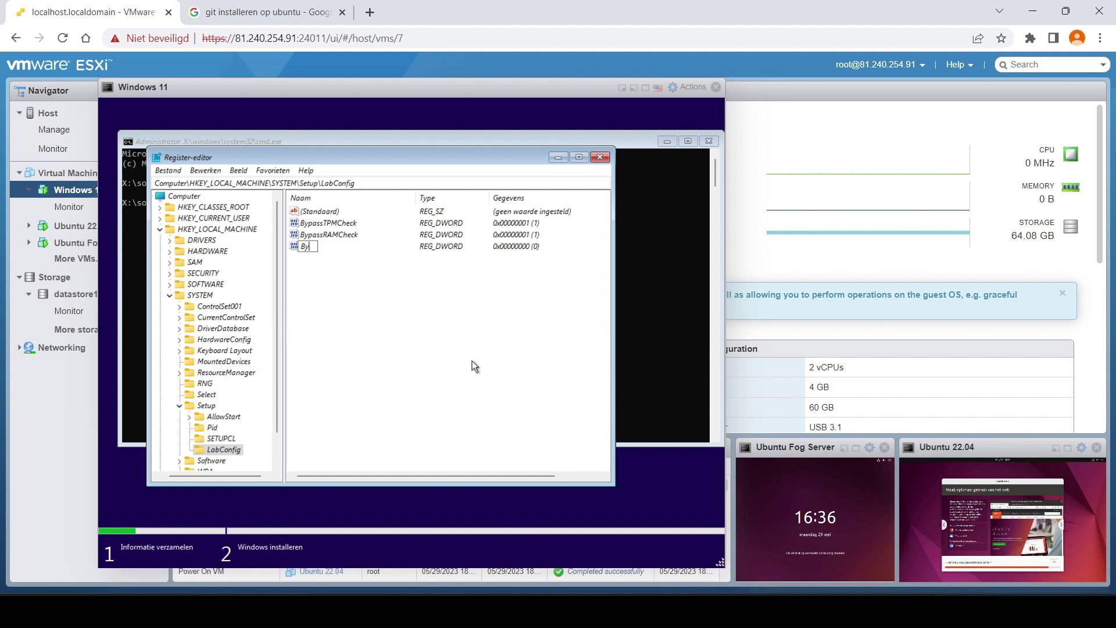
type("passSecureBoo")
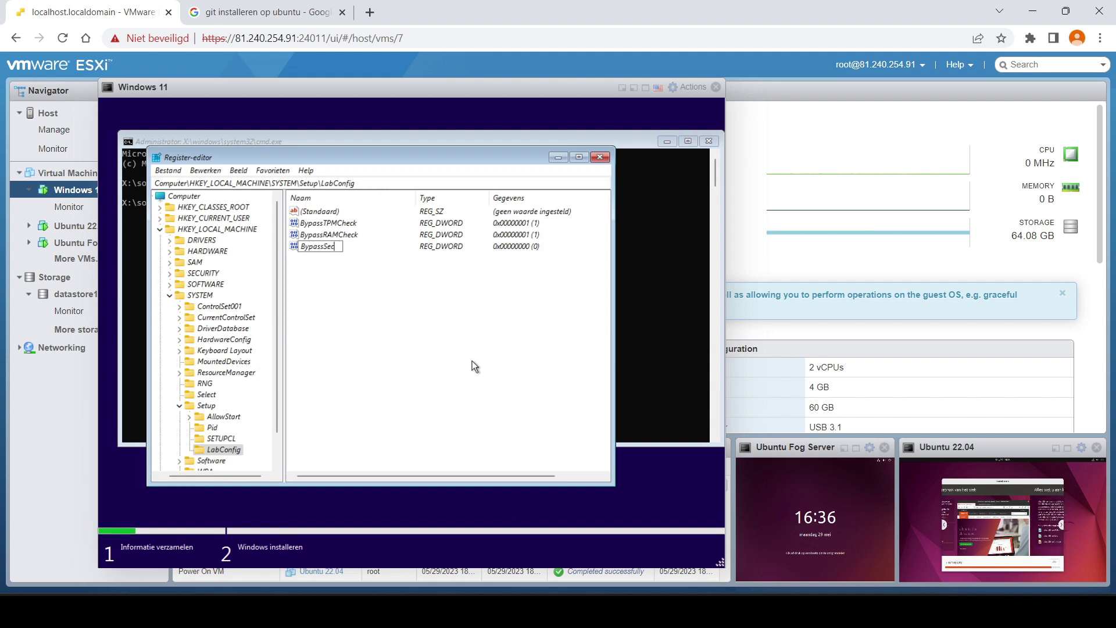
type("tChecku")
key("Return")
key("Return")
type("1")
- Rename the misspelled 'BypassSecureBootChecku' value by removing the trailing u
key("Return")
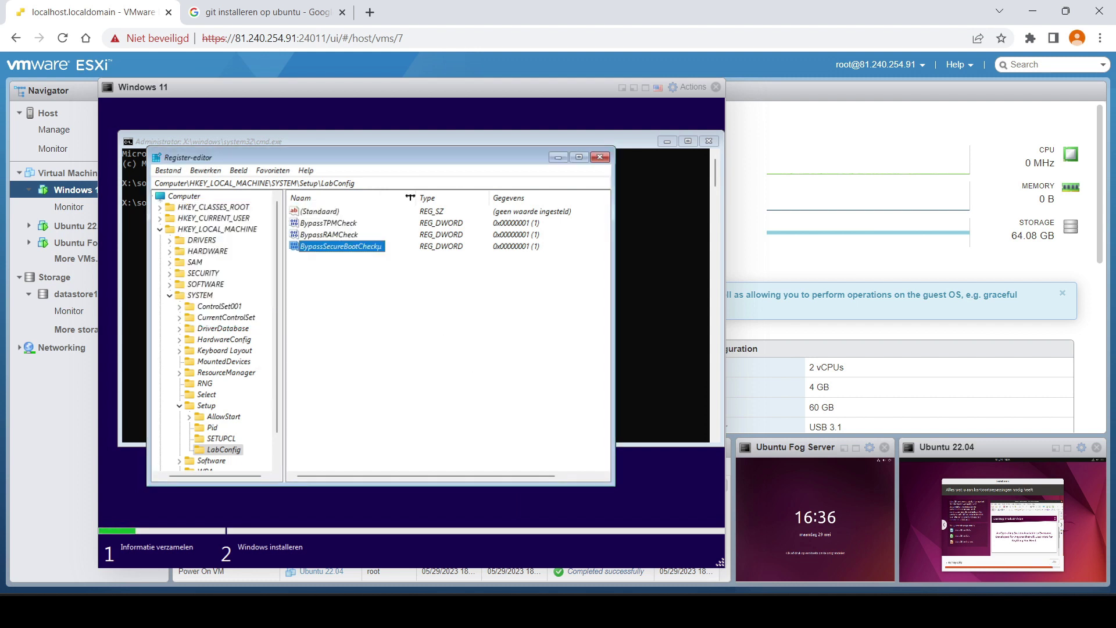
right_click(378, 246)
left_click(428, 300)
key("End")
key("BackSpace")
key("Return")
- Close Regedit and cmd, restart Setup without a product key, choose Education, and accept the licence
left_click(600, 157)
left_click(707, 142)
left_click(505, 381)
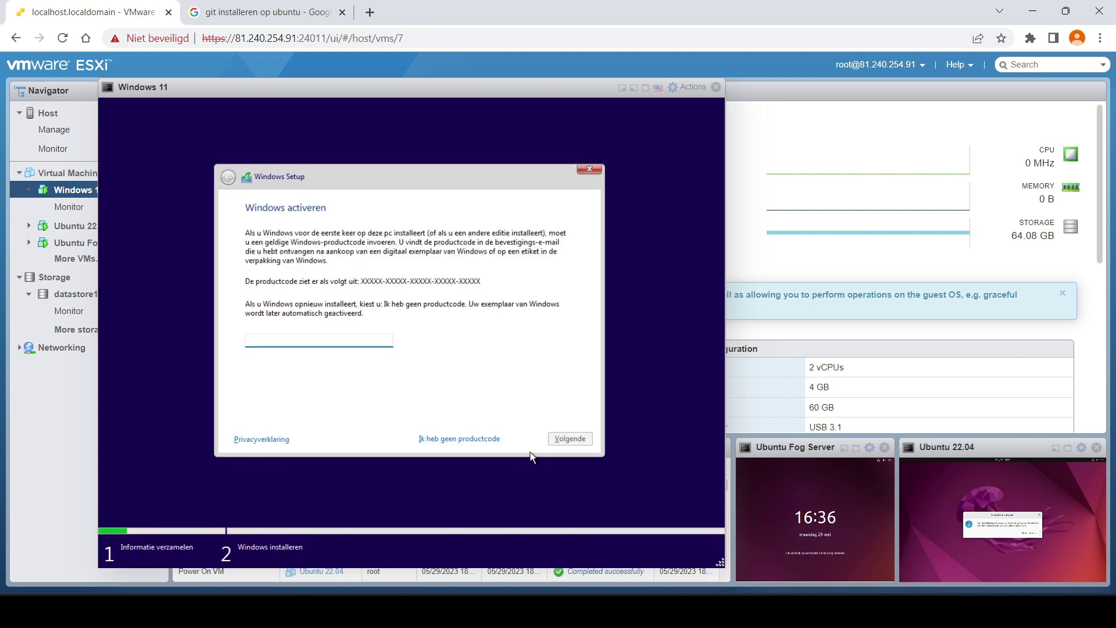
left_click(469, 442)
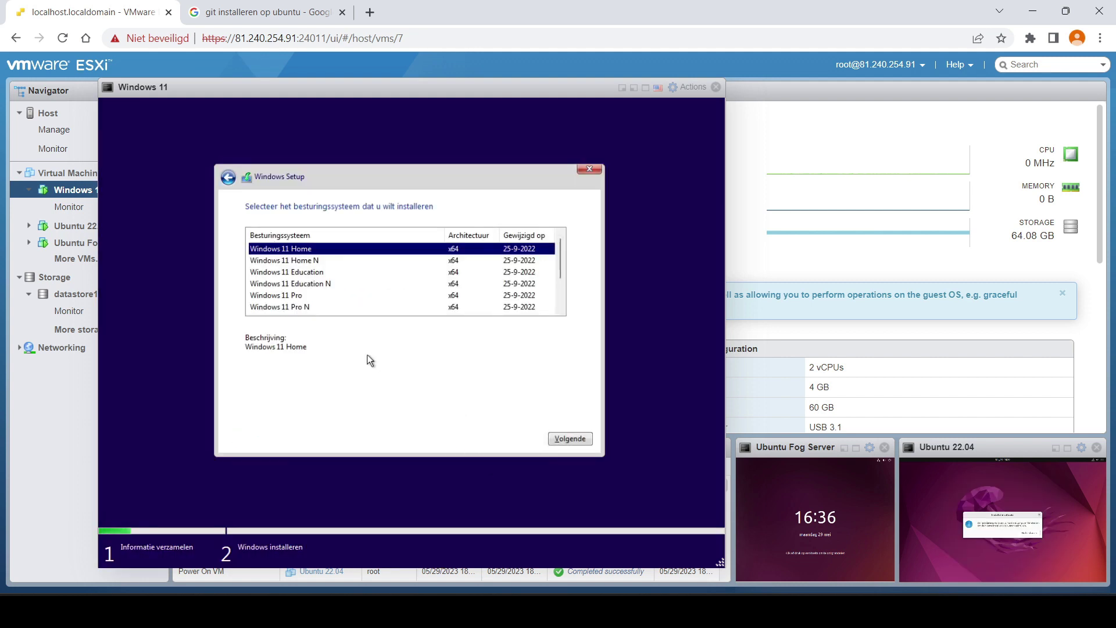
left_click(298, 273)
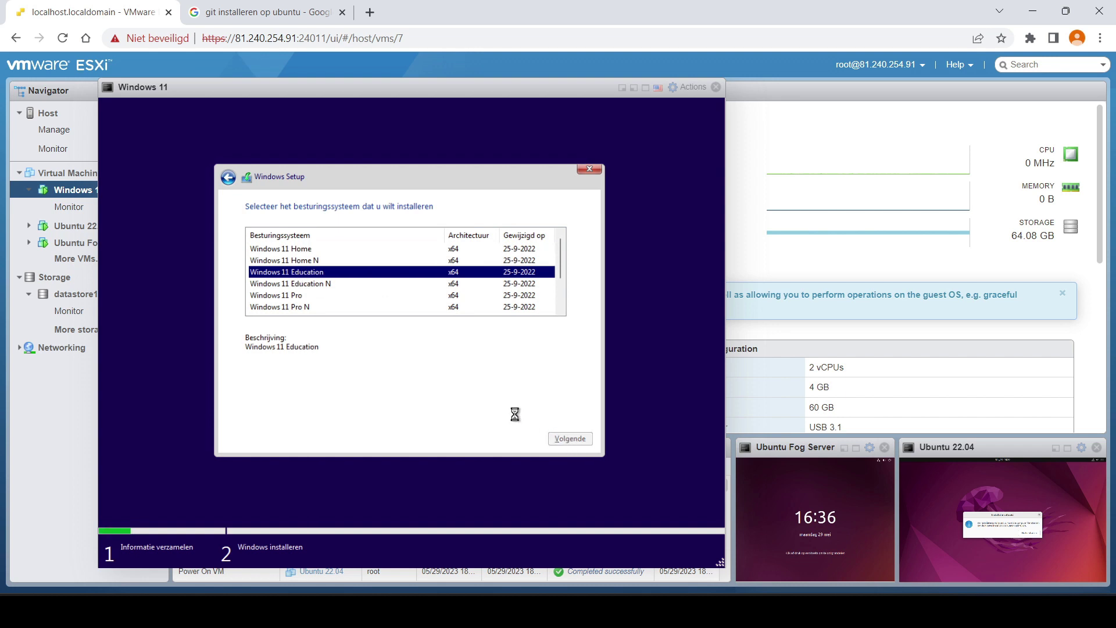
left_click(382, 420)
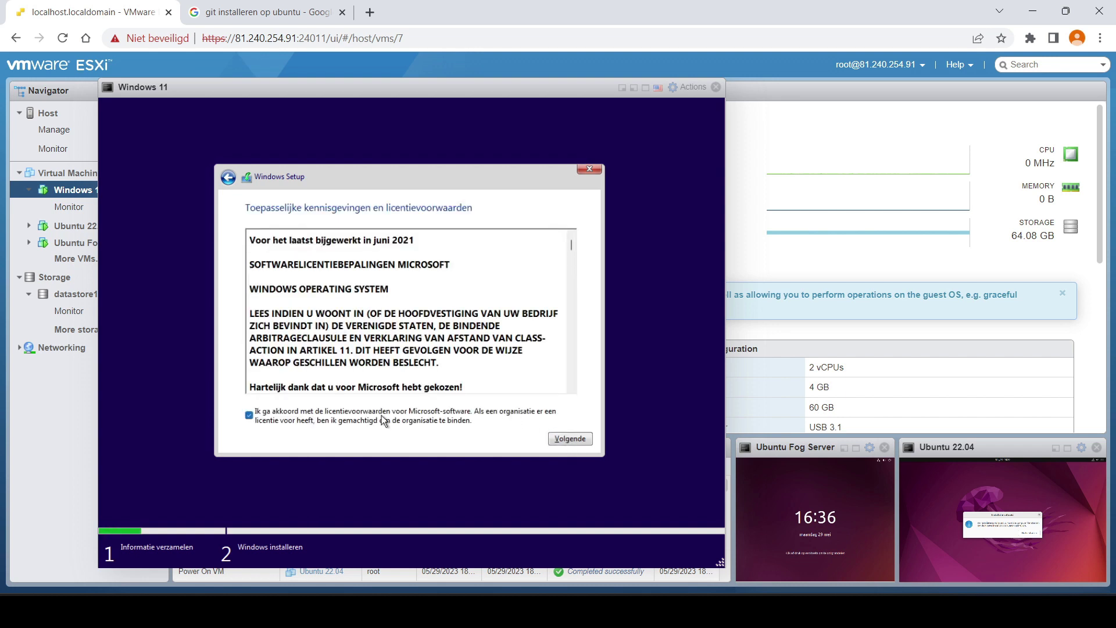
left_click(570, 438)
- Choose a custom installation and create a 51439 MB partition in the unallocated space
left_click(471, 352)
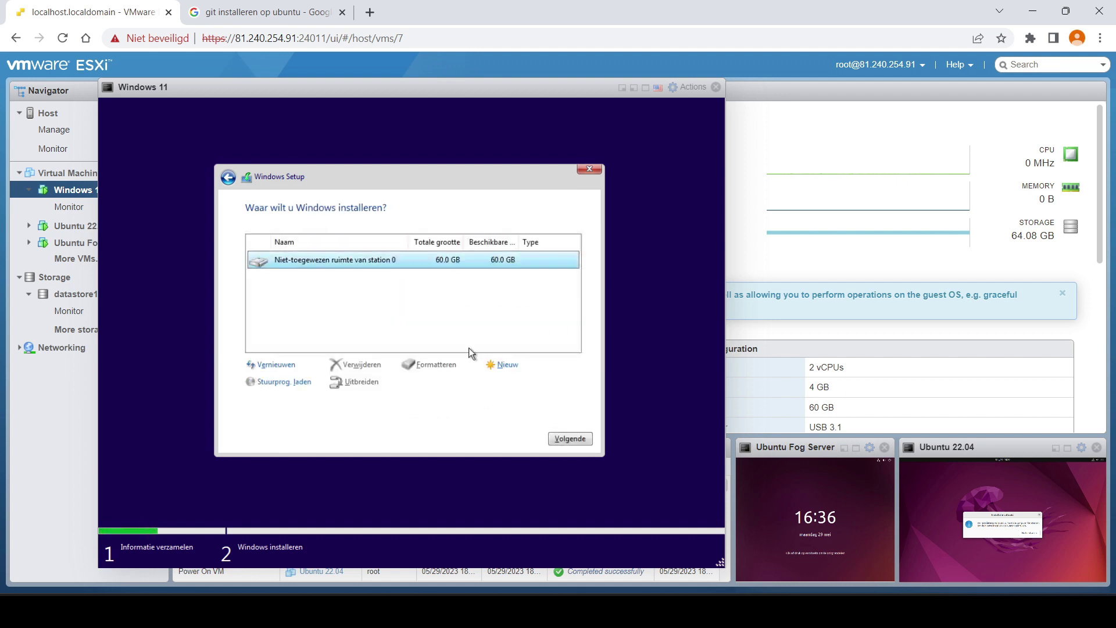
left_click(486, 365)
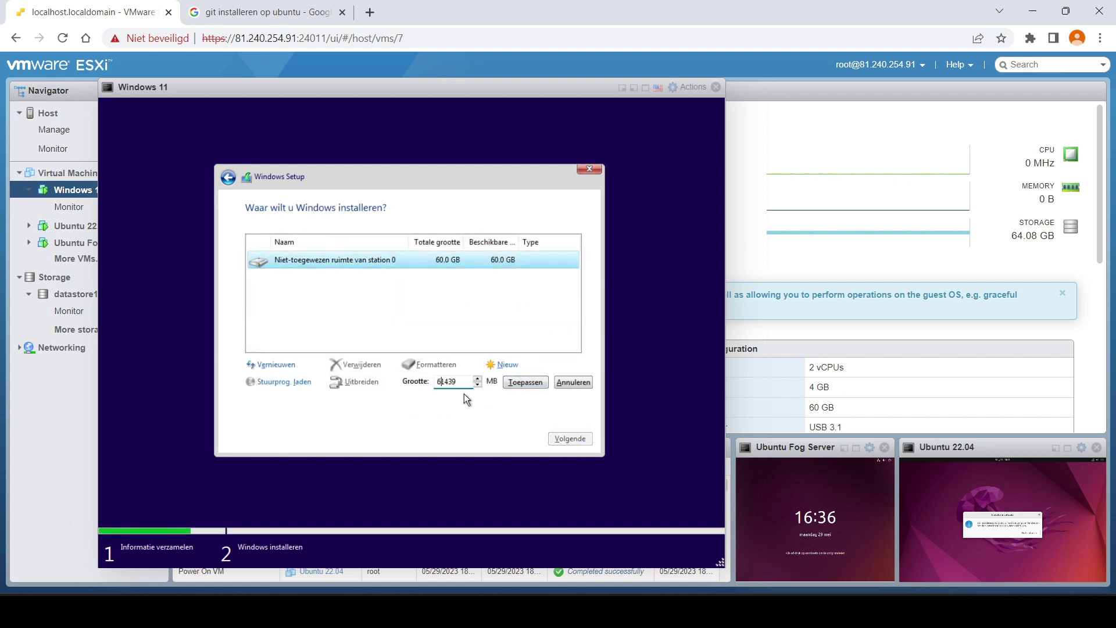
key("BackSpace")
type("5")
left_click(521, 383)
left_click(482, 382)
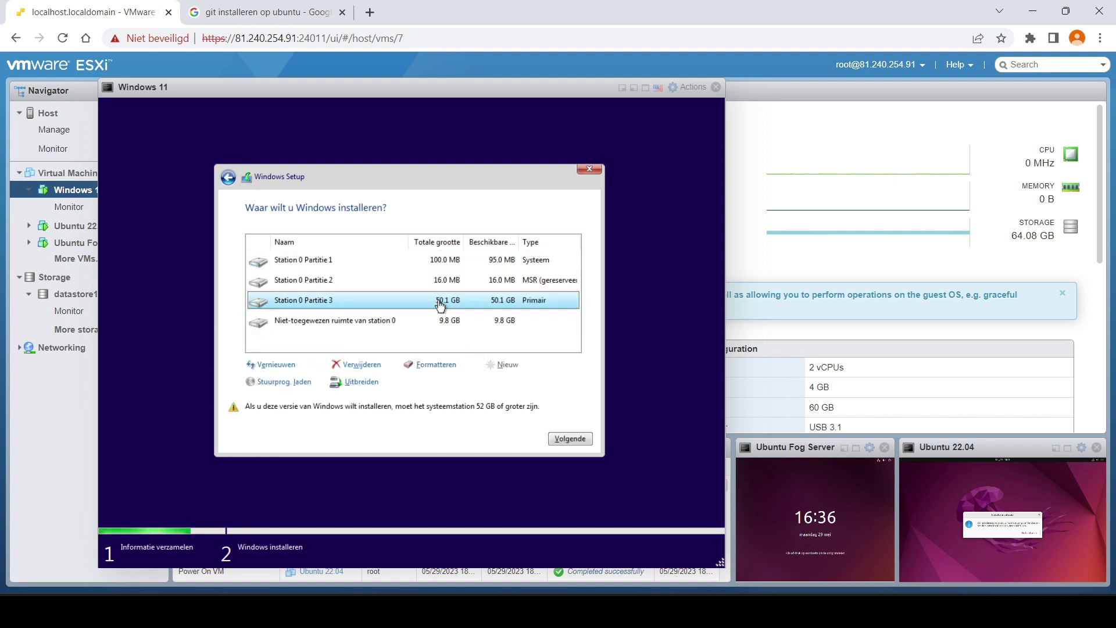
- Create Partitie 4 from the remaining space and format it
left_click(451, 321)
left_click(494, 366)
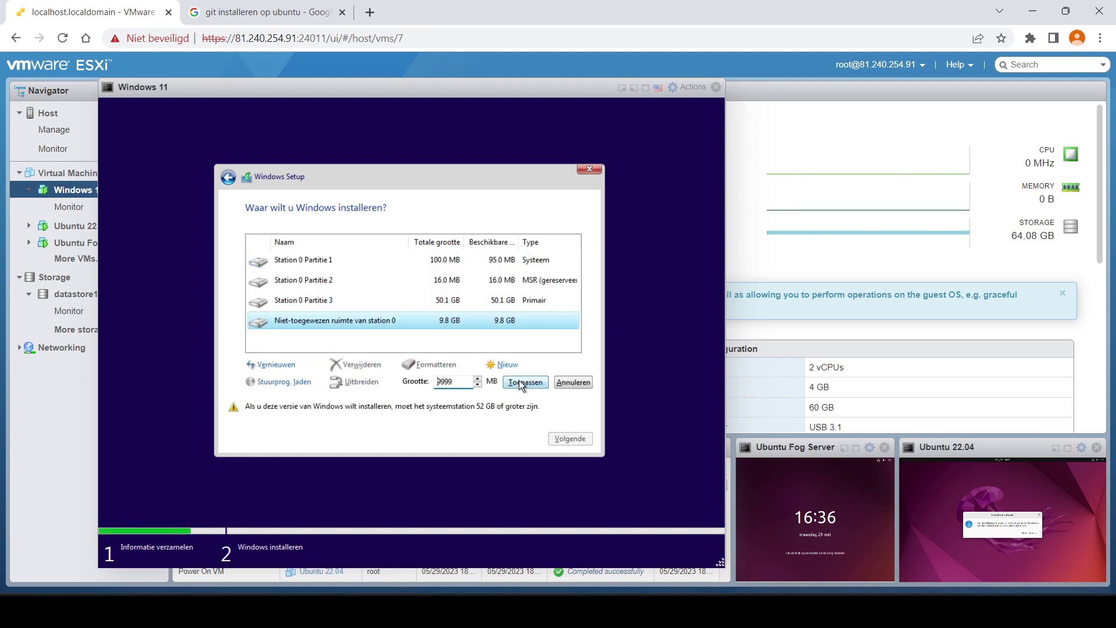
left_click(521, 383)
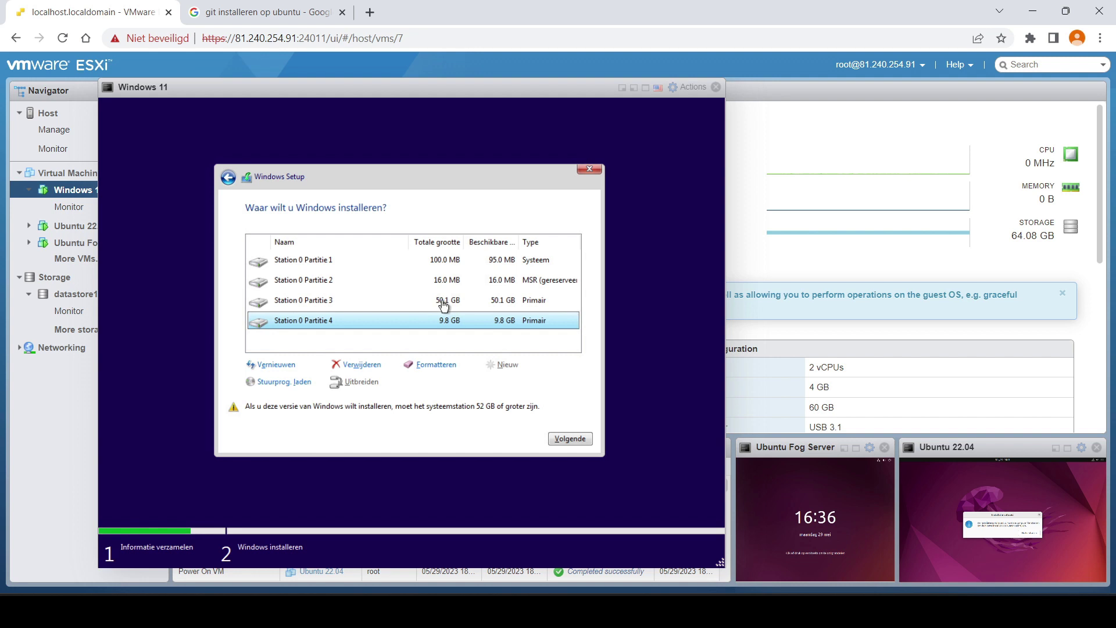
left_click(437, 365)
left_click(497, 382)
- Format the 50.1 GB Partitie 3 for Windows and minimize the console
left_click(451, 300)
left_click(436, 365)
left_click(496, 384)
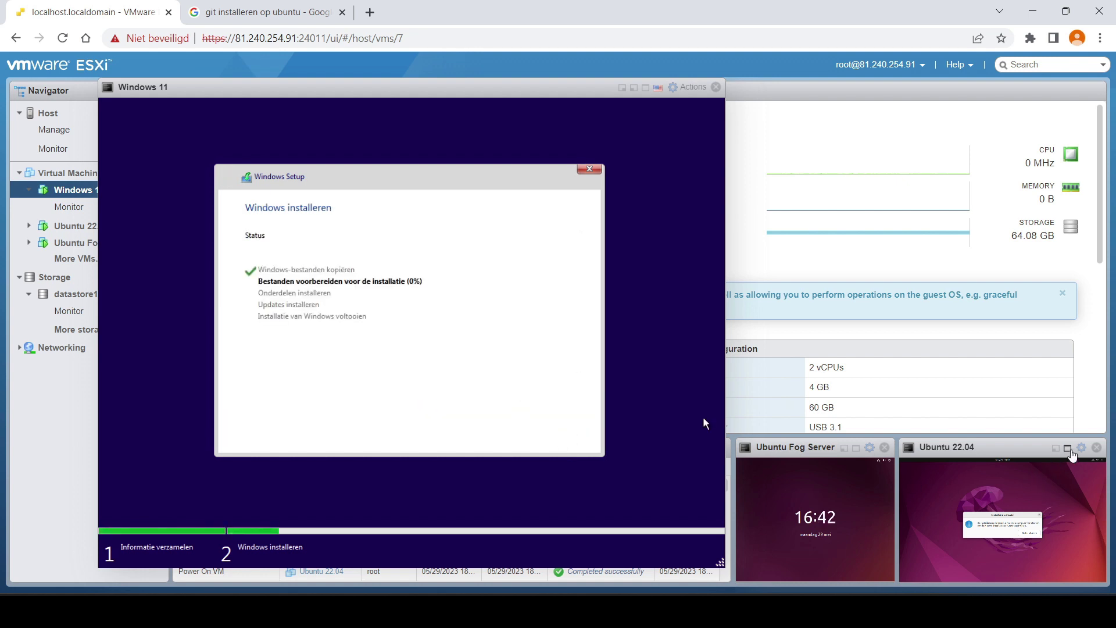
left_click(623, 88)
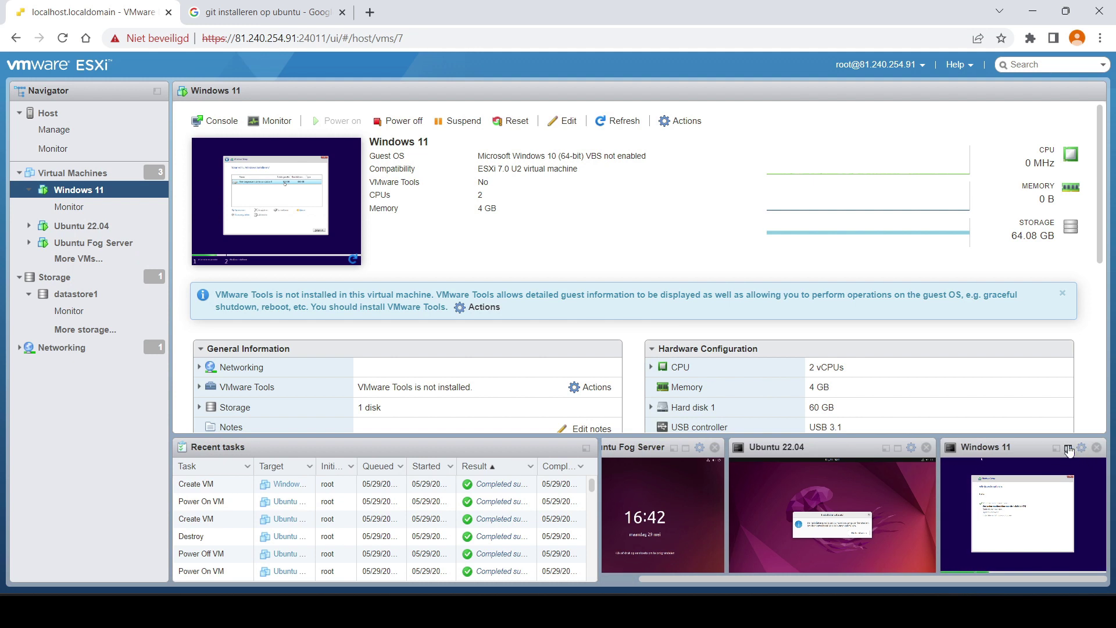
- Restart the Ubuntu 22.04 VM to finish installation and log in with the user's password
left_click(1068, 449)
left_click(623, 88)
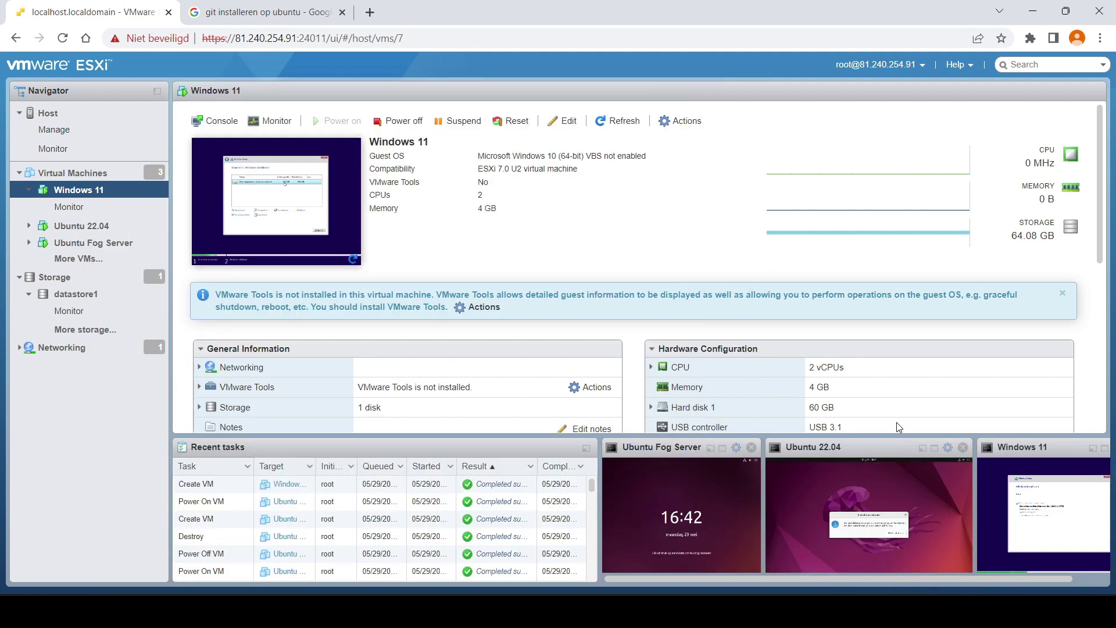
left_click(898, 448)
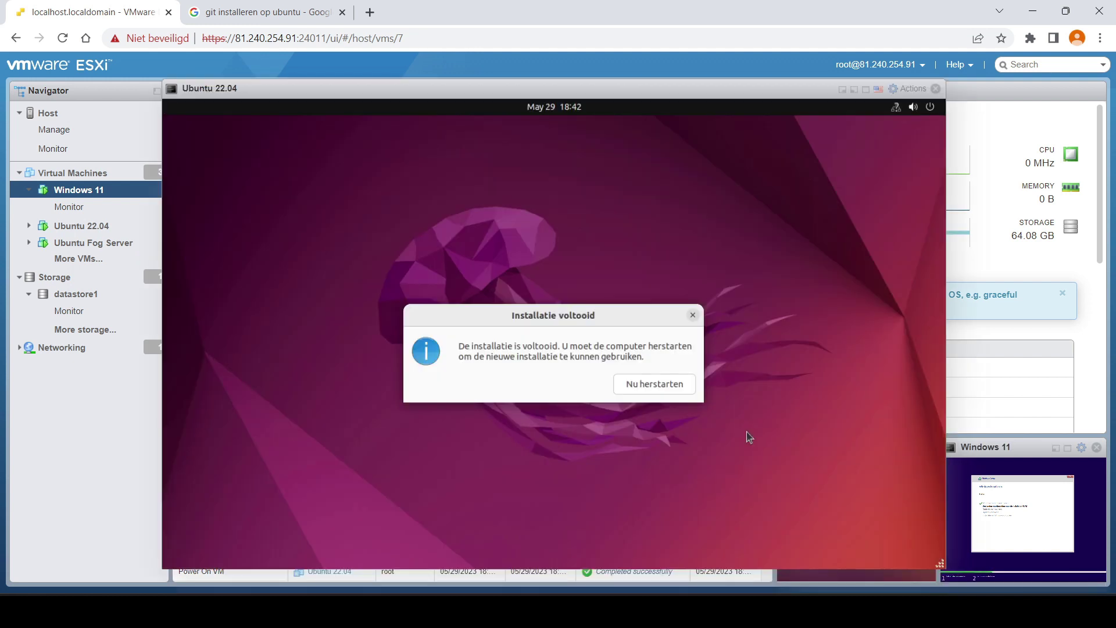
left_click(667, 387)
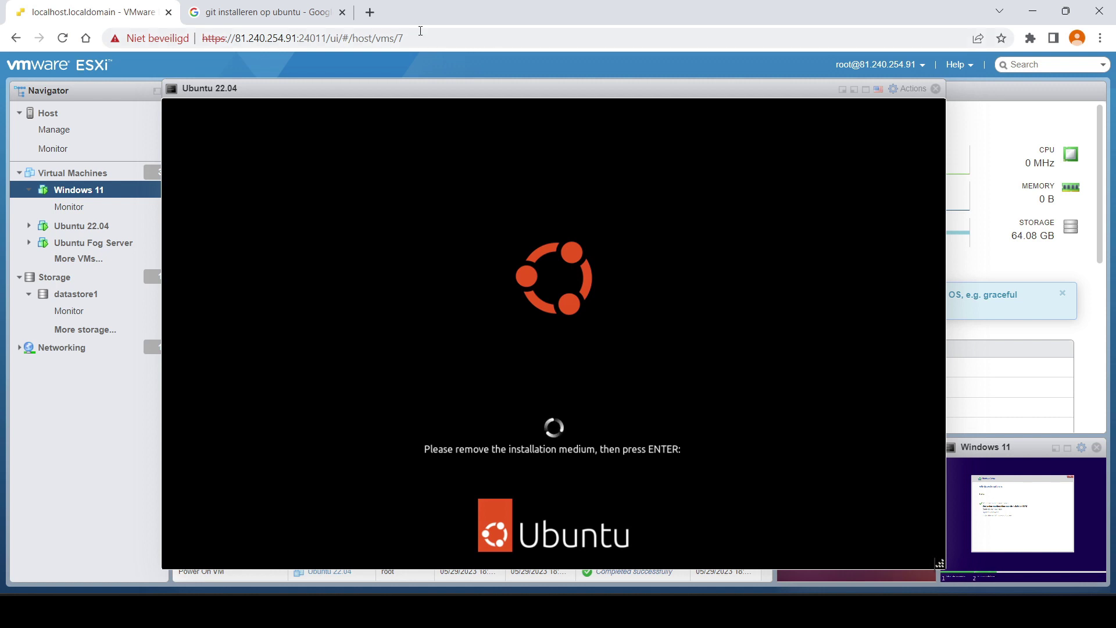
key("Return")
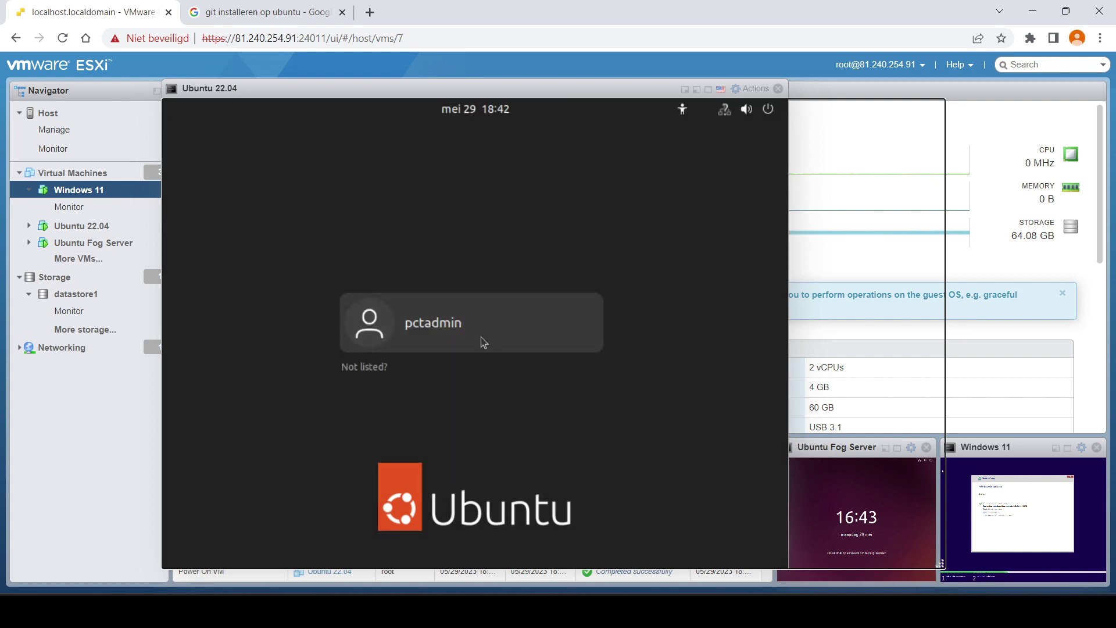
left_click(481, 339)
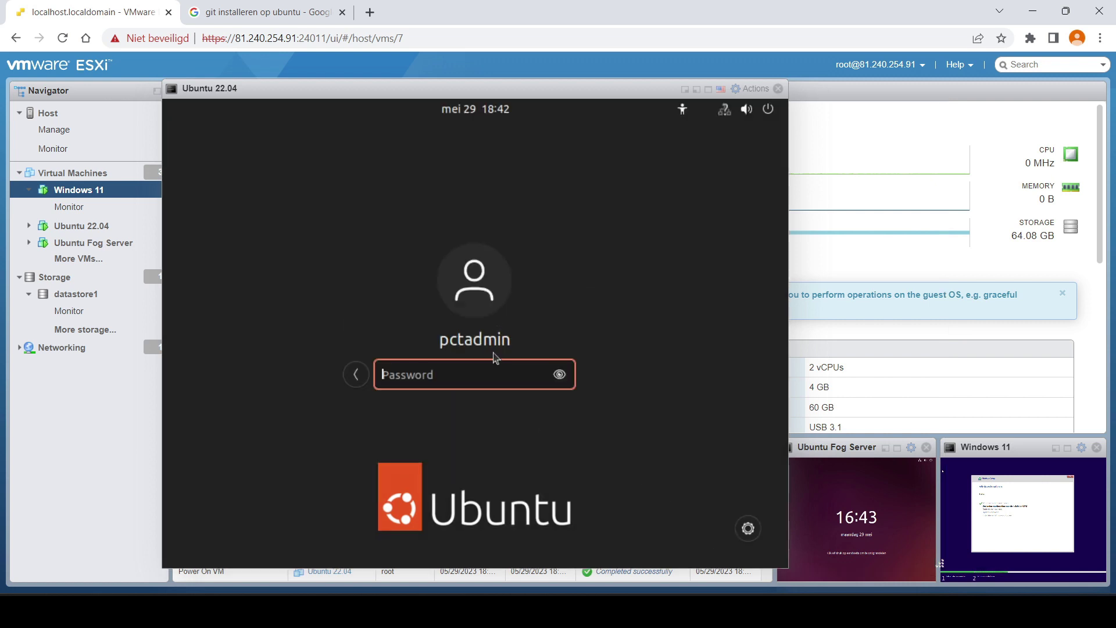
type("*****")
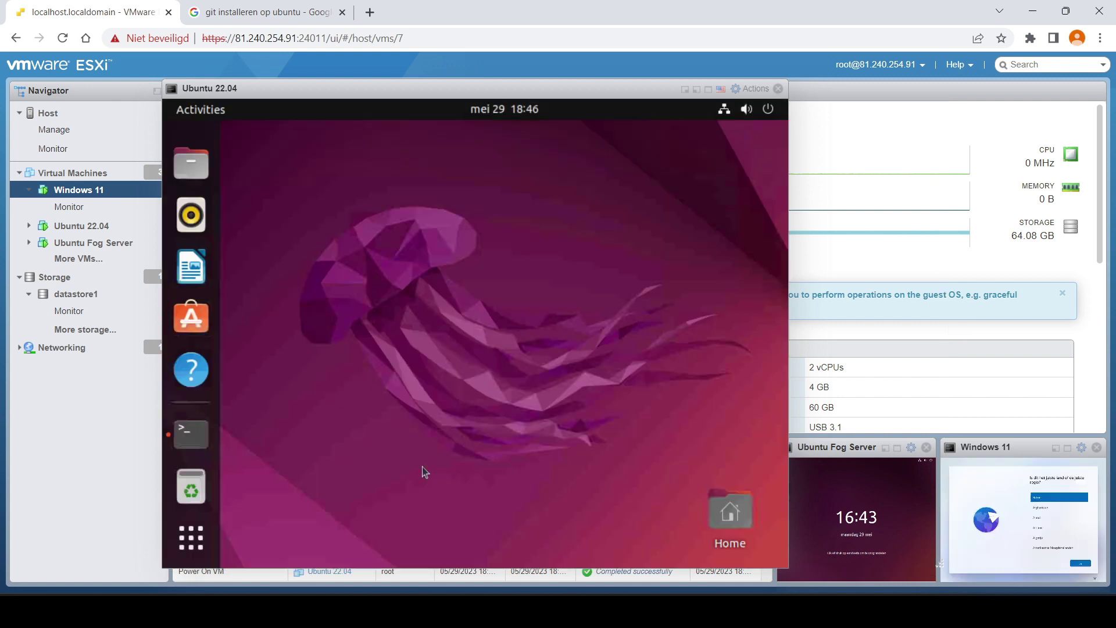
- In a terminal, become root with sudo -i and run apt update && apt upgrade
left_click(190, 433)
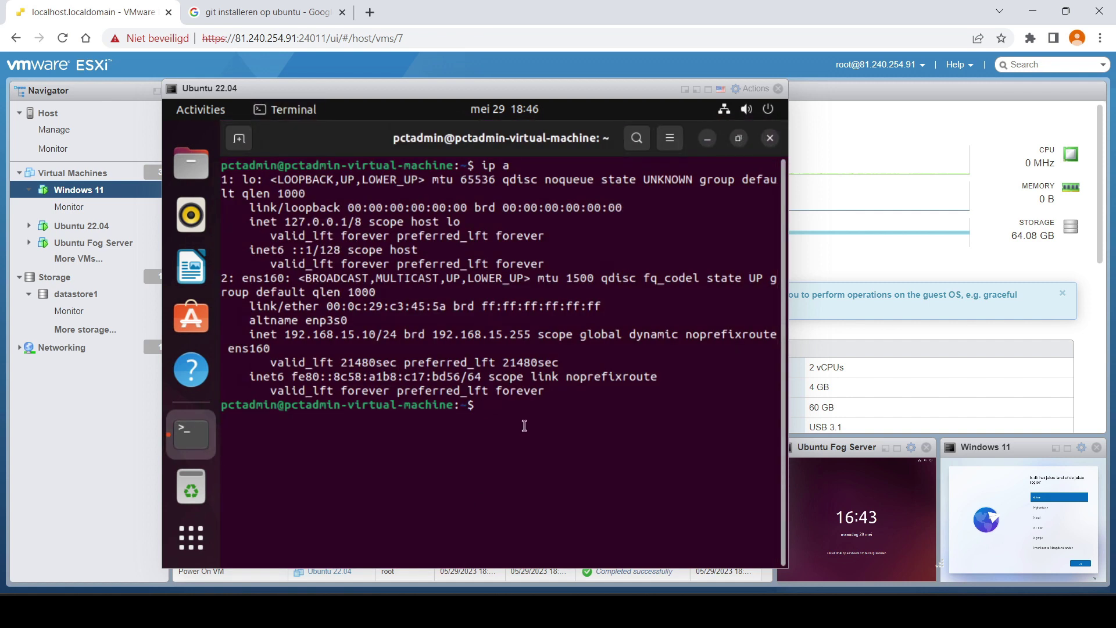
type("sudo -i")
key("Return")
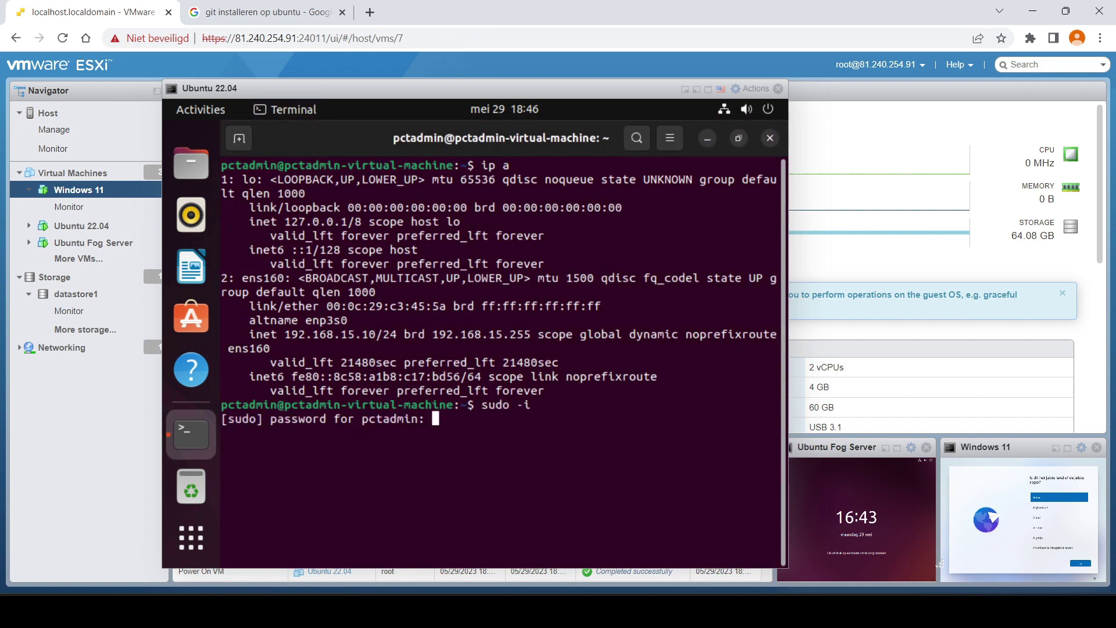
key("Return")
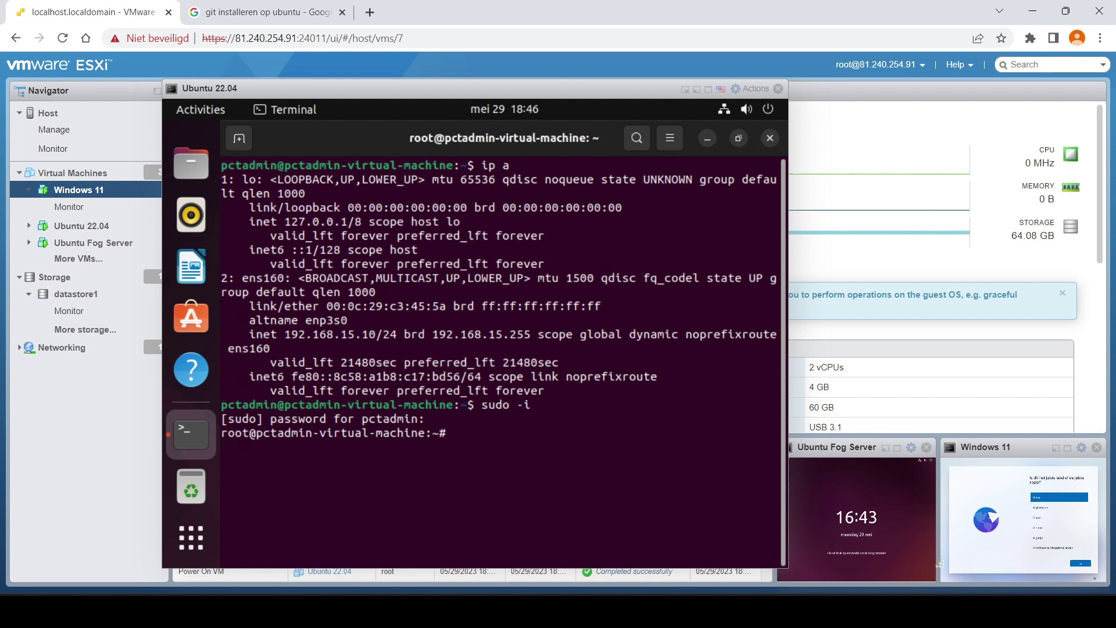
type("apt update && apt upgrade")
key("Return")
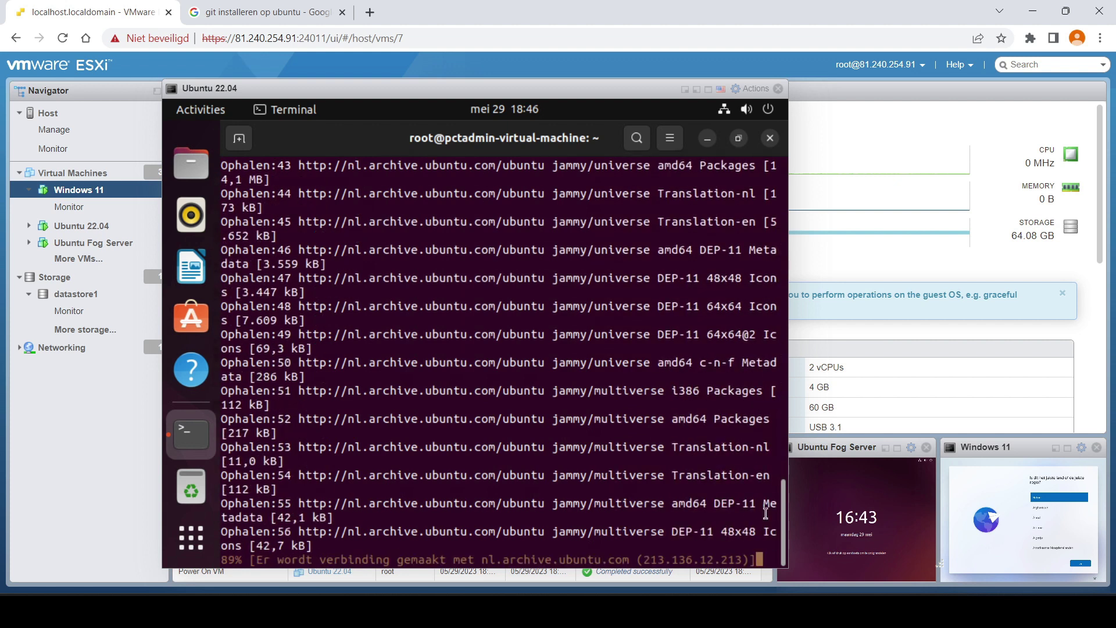
left_click(685, 89)
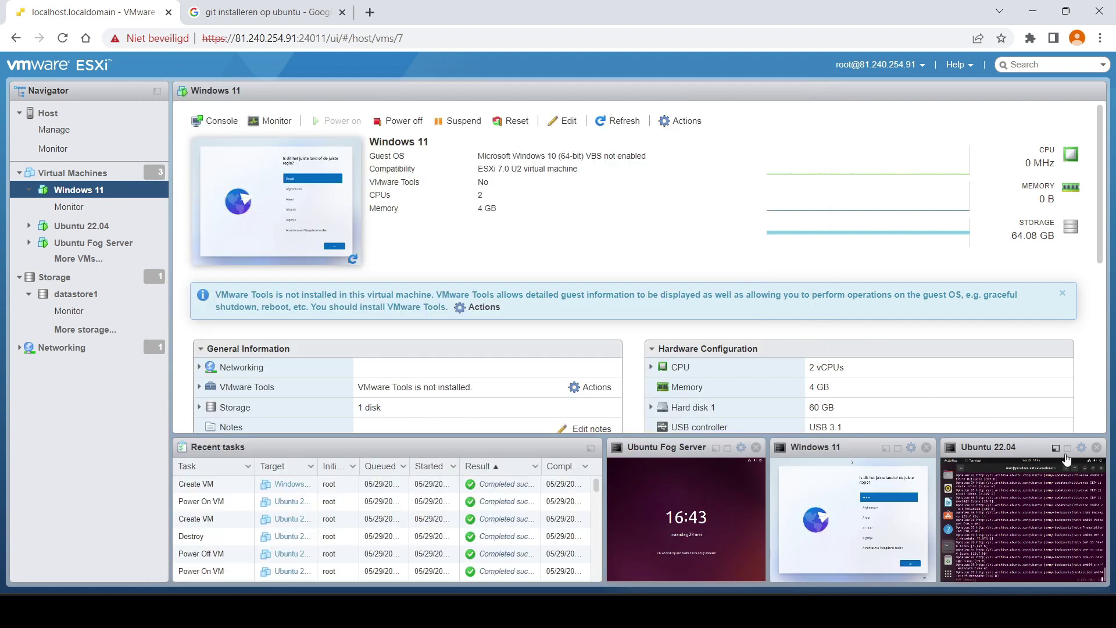
- Choose region België and Belgisch (punt) keyboard, skip a second layout, and continue with limited offline setup
left_click(898, 448)
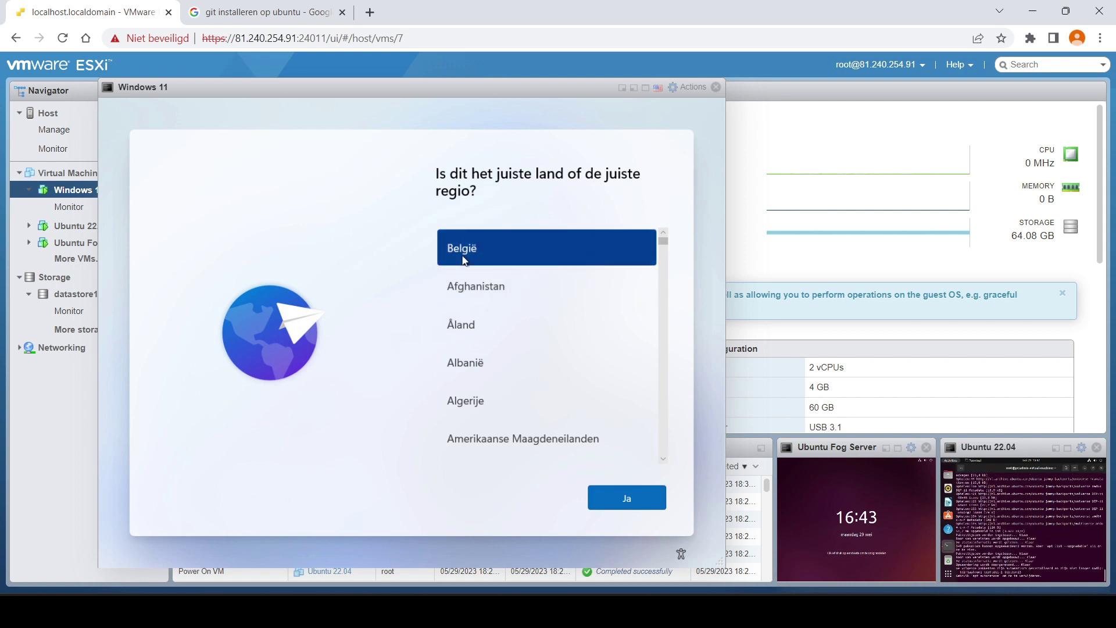
key("Down")
left_click(505, 251)
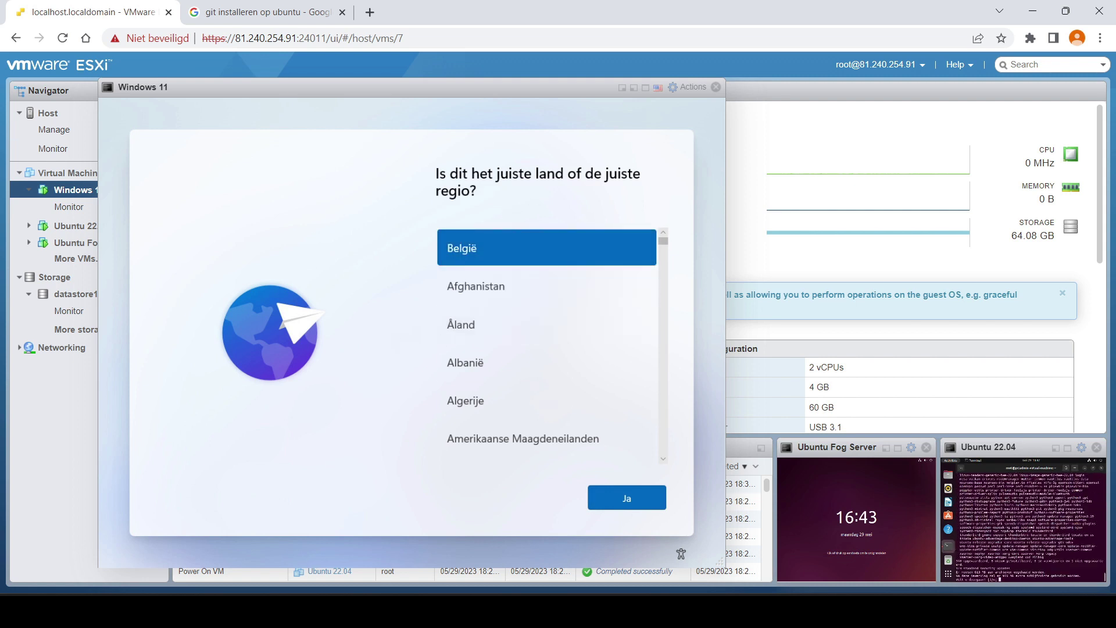
left_click(631, 503)
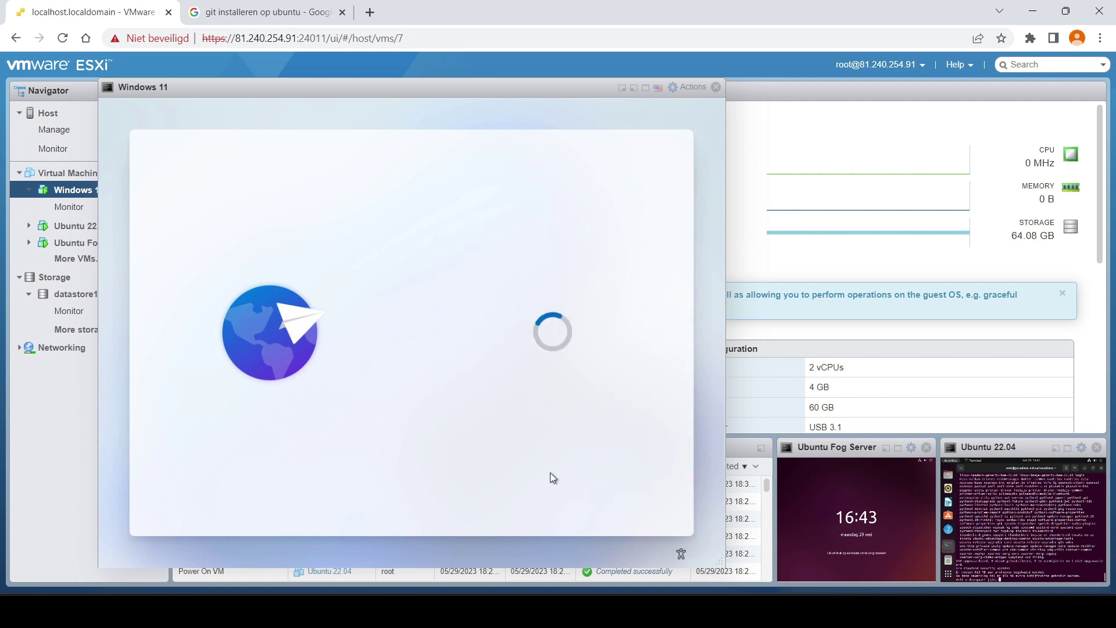
left_click(476, 326)
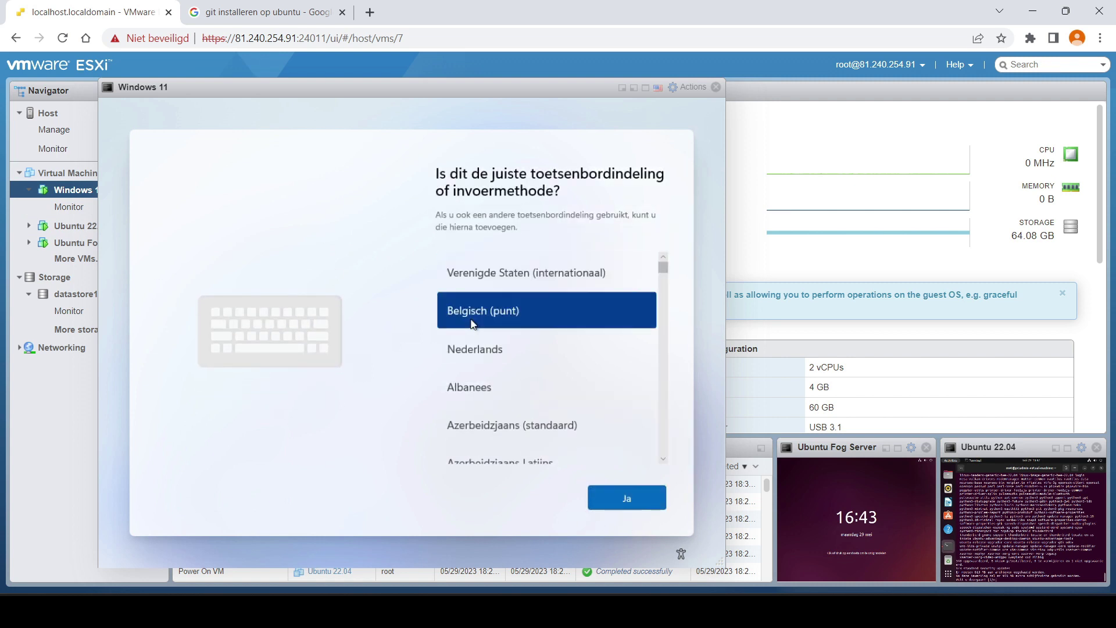
left_click(637, 498)
left_click(636, 498)
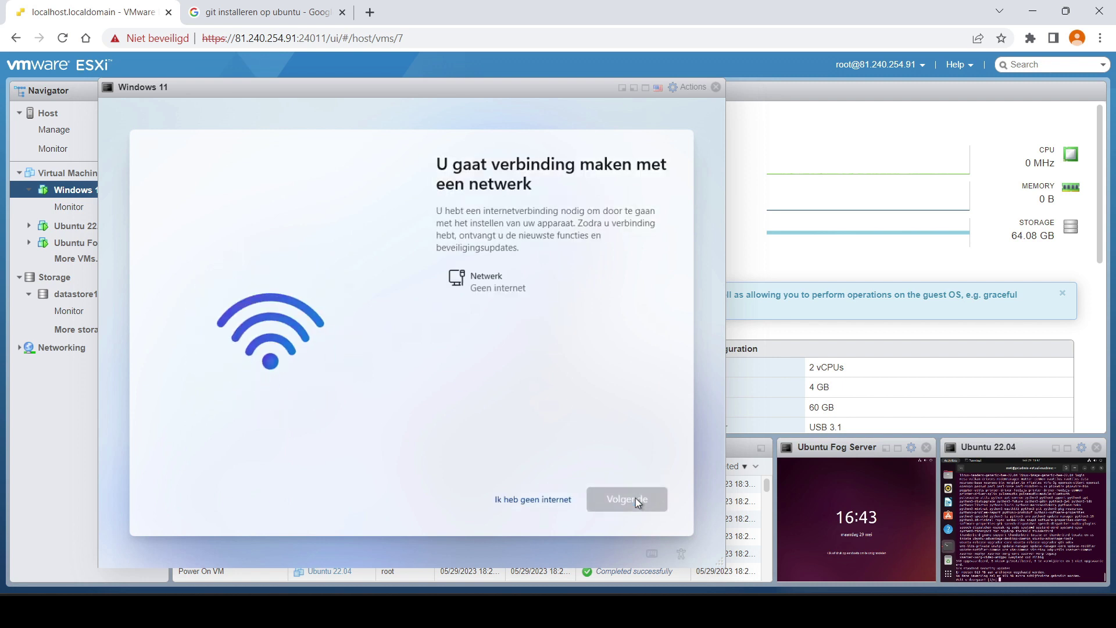
left_click(512, 500)
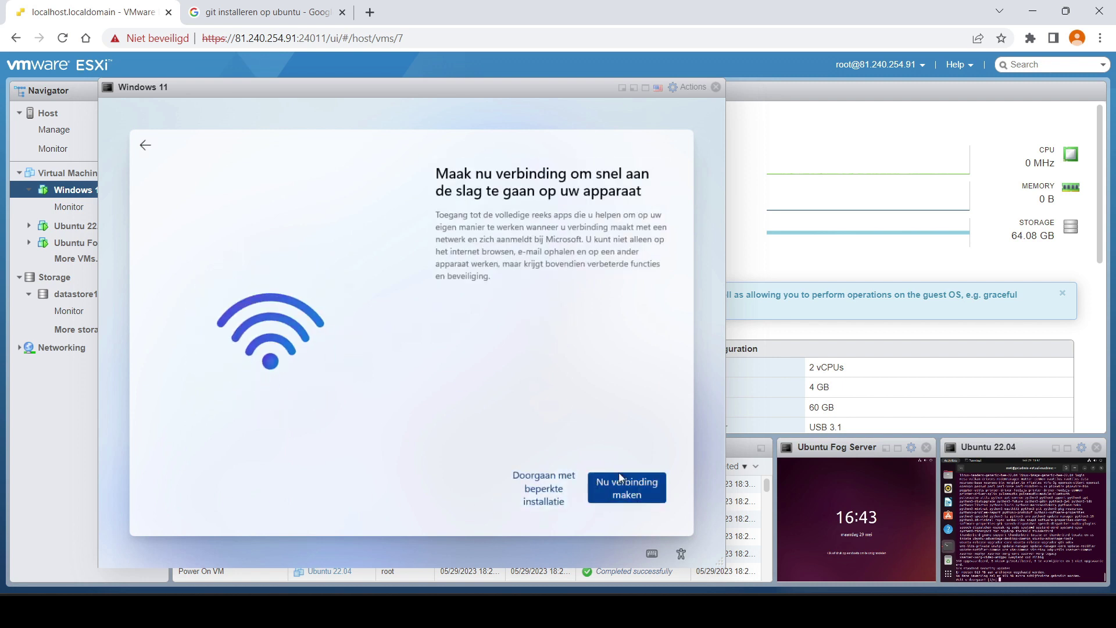
left_click(541, 489)
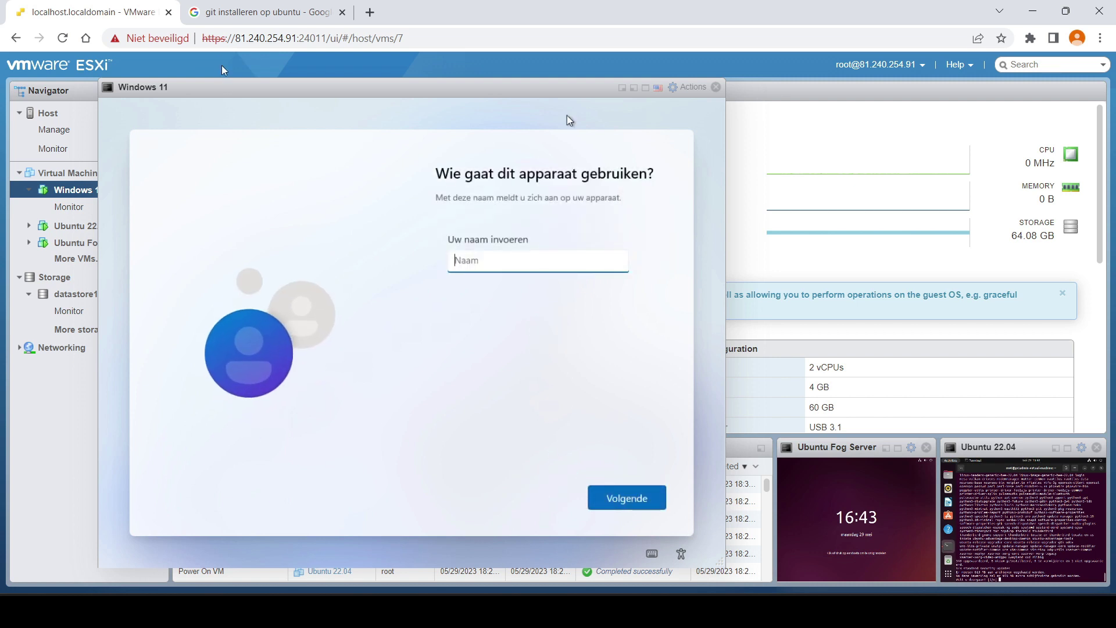
- Name the local account 'pctadmin', then enter and confirm its password
type("pctadmin")
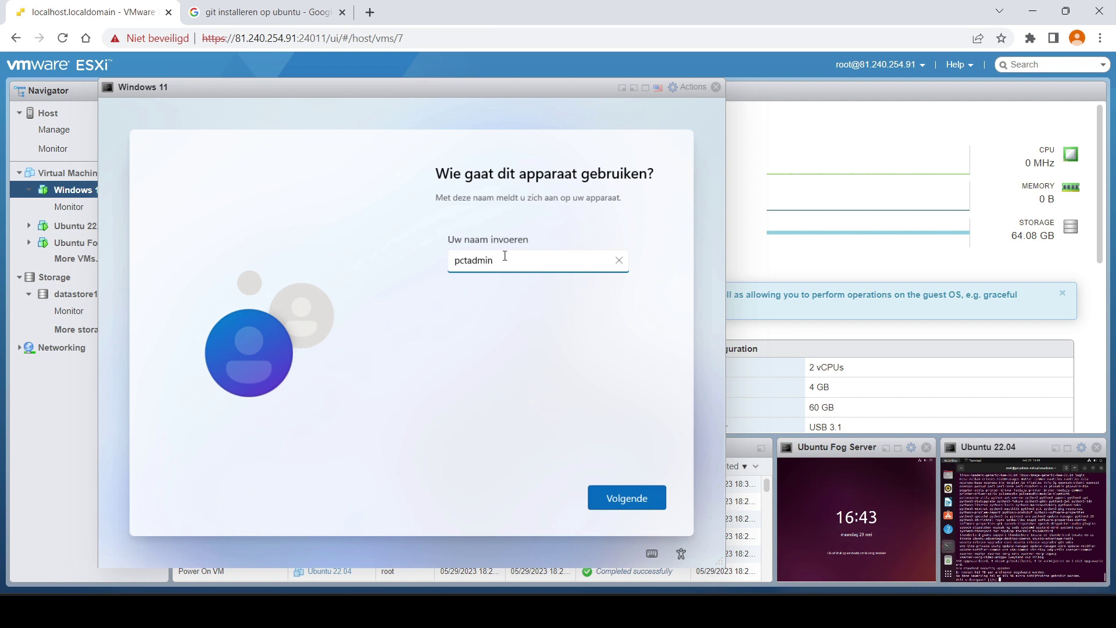
left_click(627, 498)
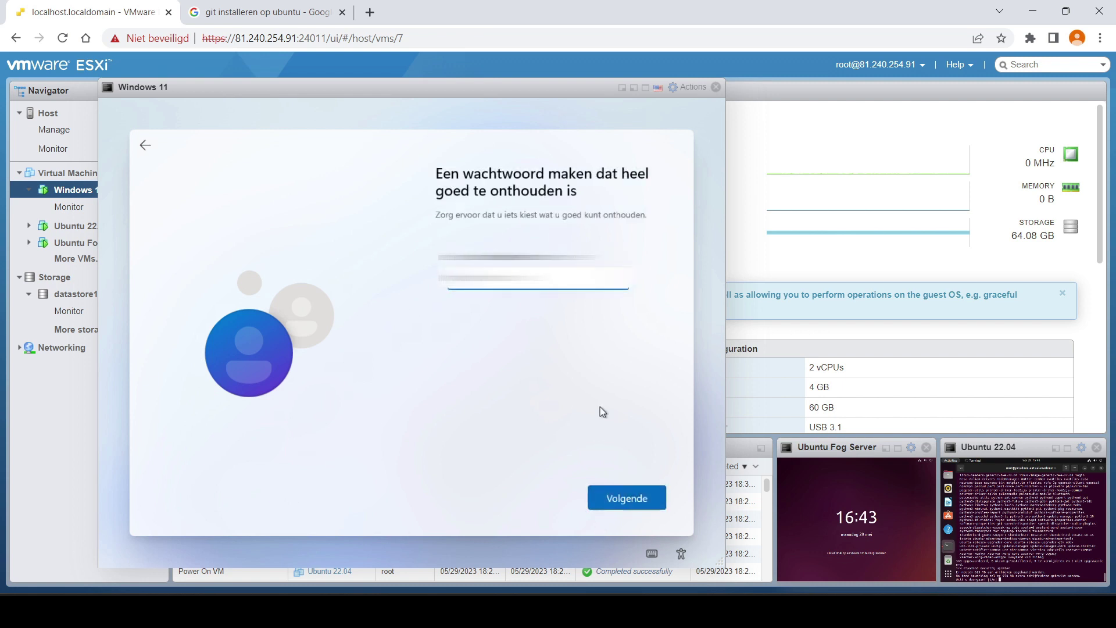
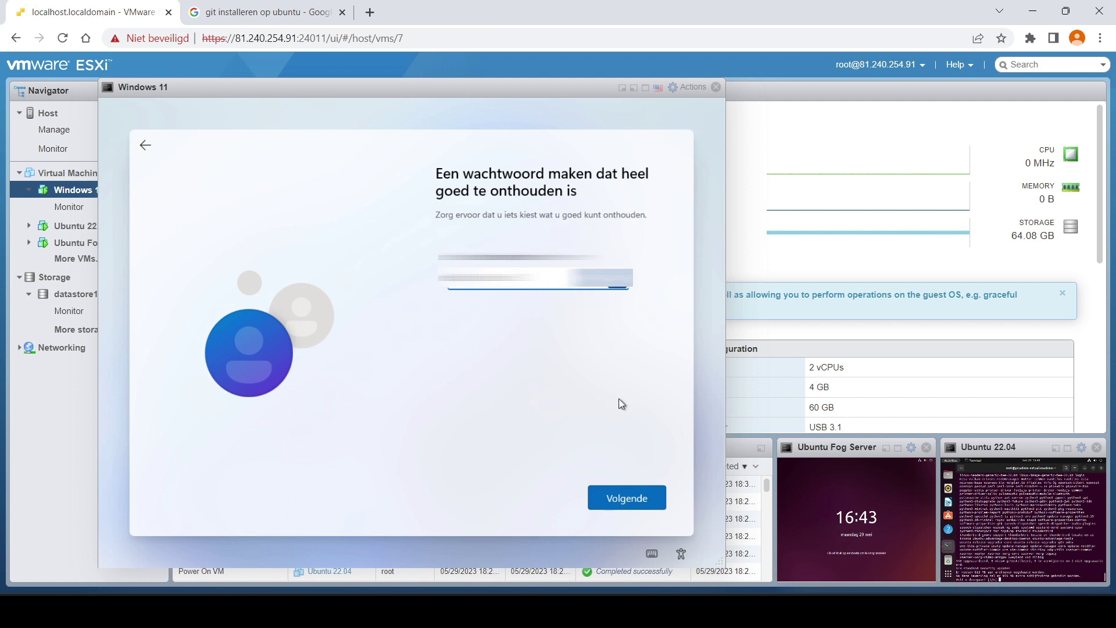
left_click(626, 499)
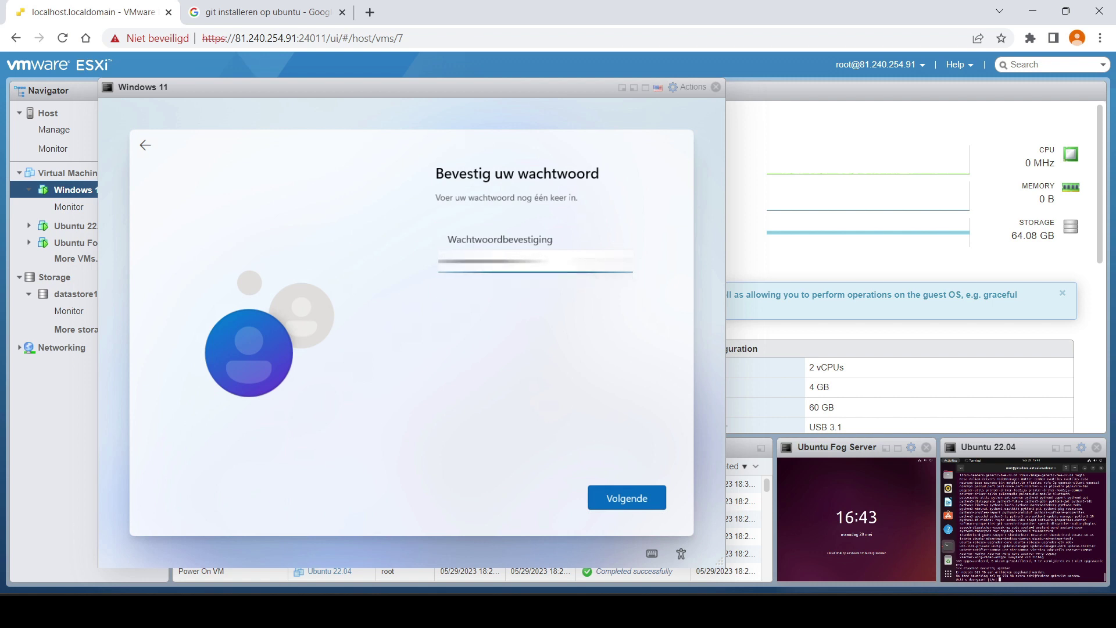
left_click(628, 502)
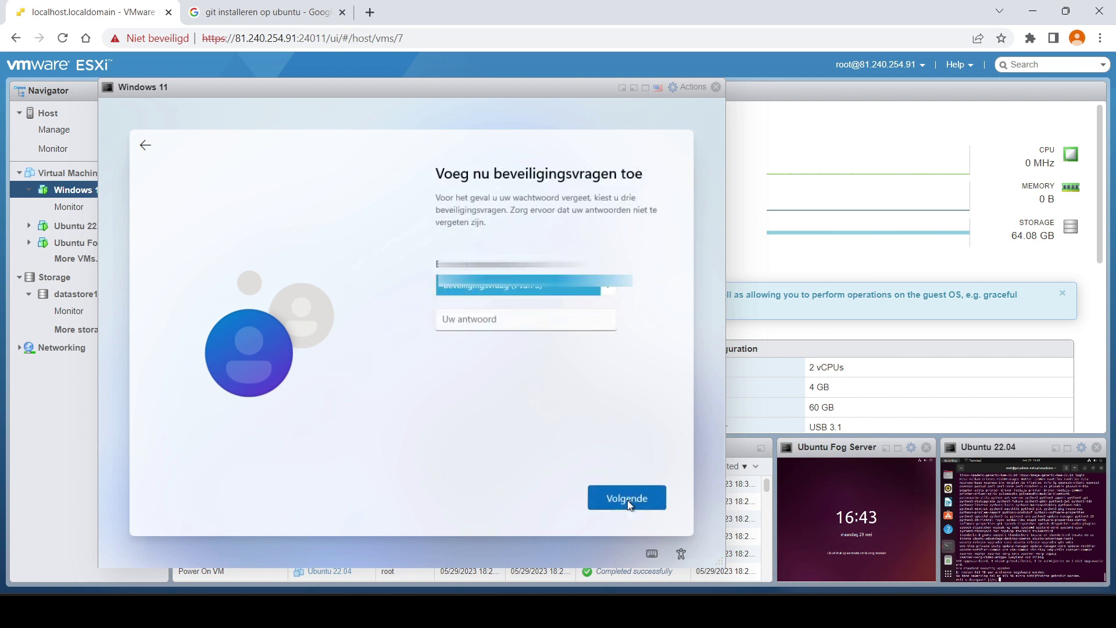
- Choose a pet security question and a second security question, entering their answers
left_click(606, 285)
left_click(523, 306)
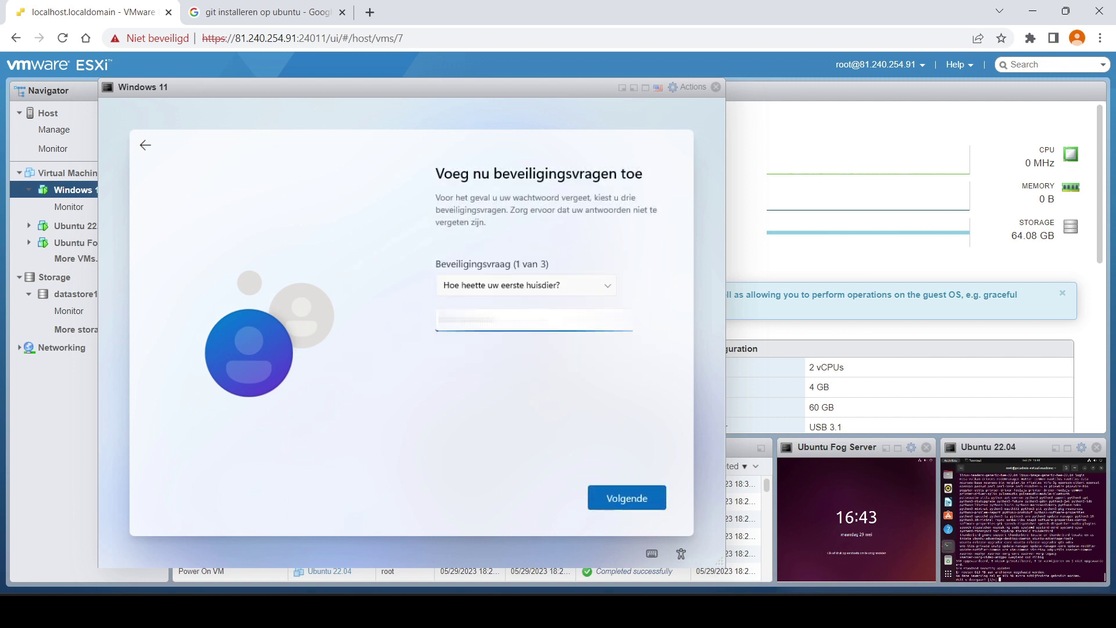
left_click(621, 495)
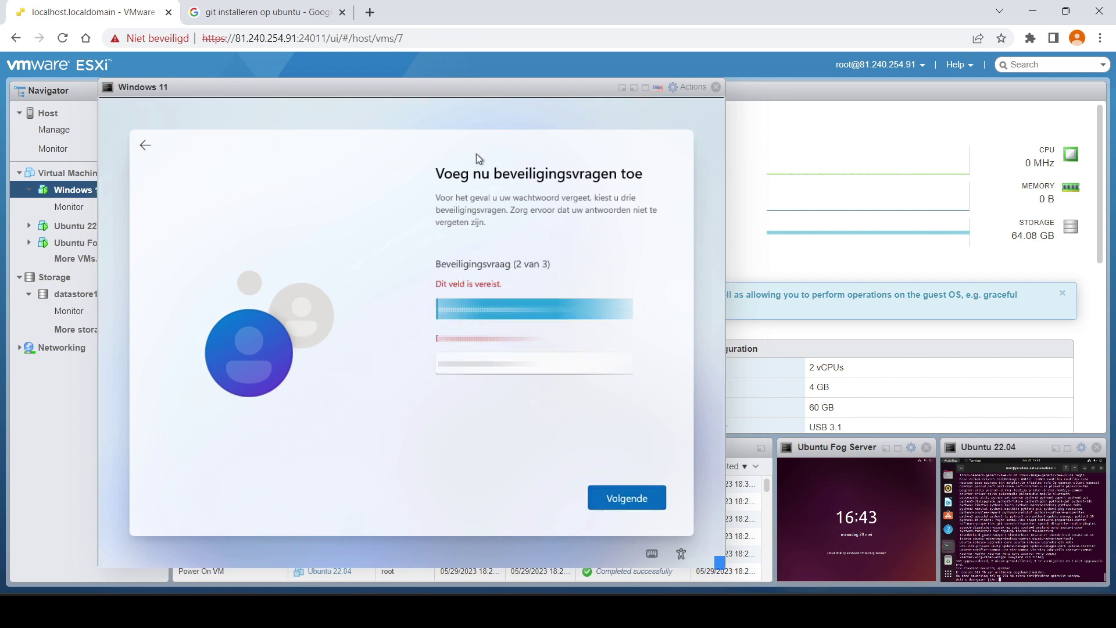
left_click(605, 308)
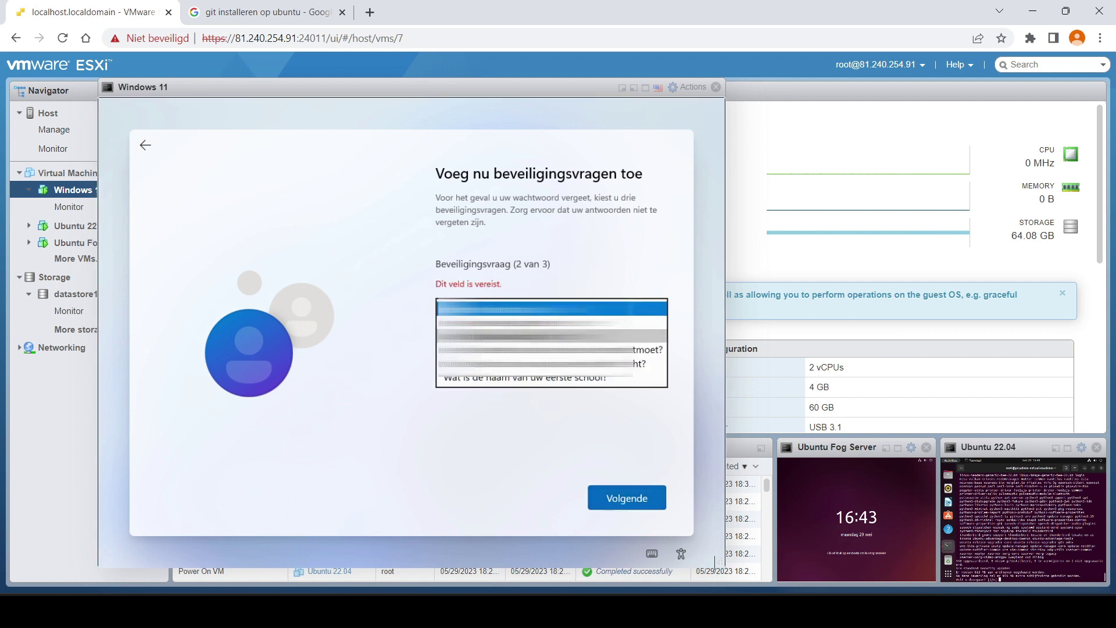
left_click(553, 323)
left_click(534, 364)
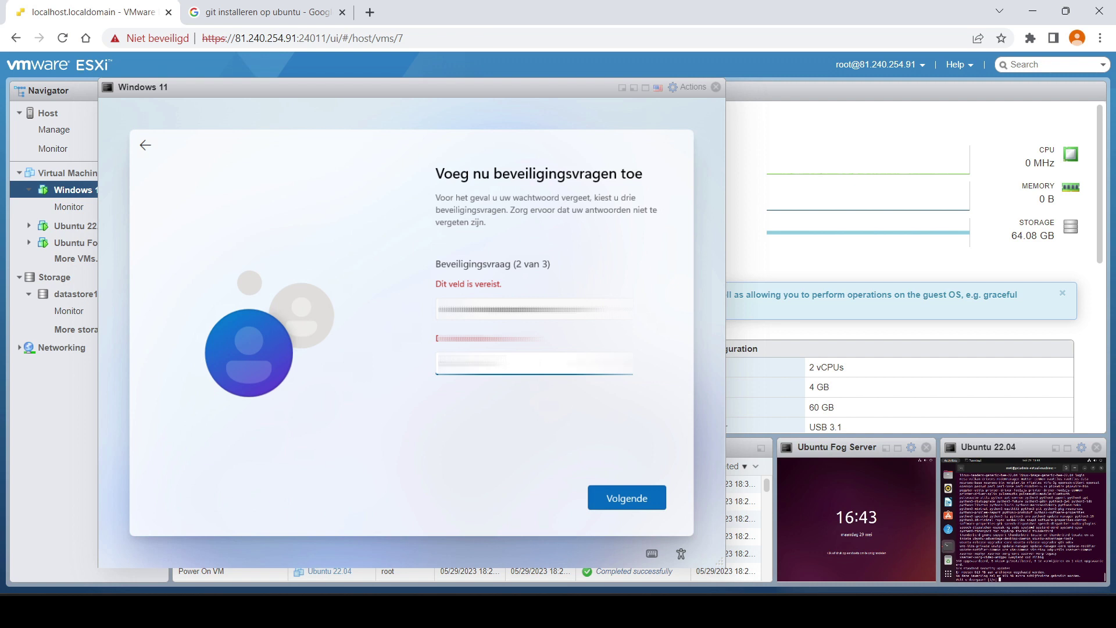
left_click(605, 309)
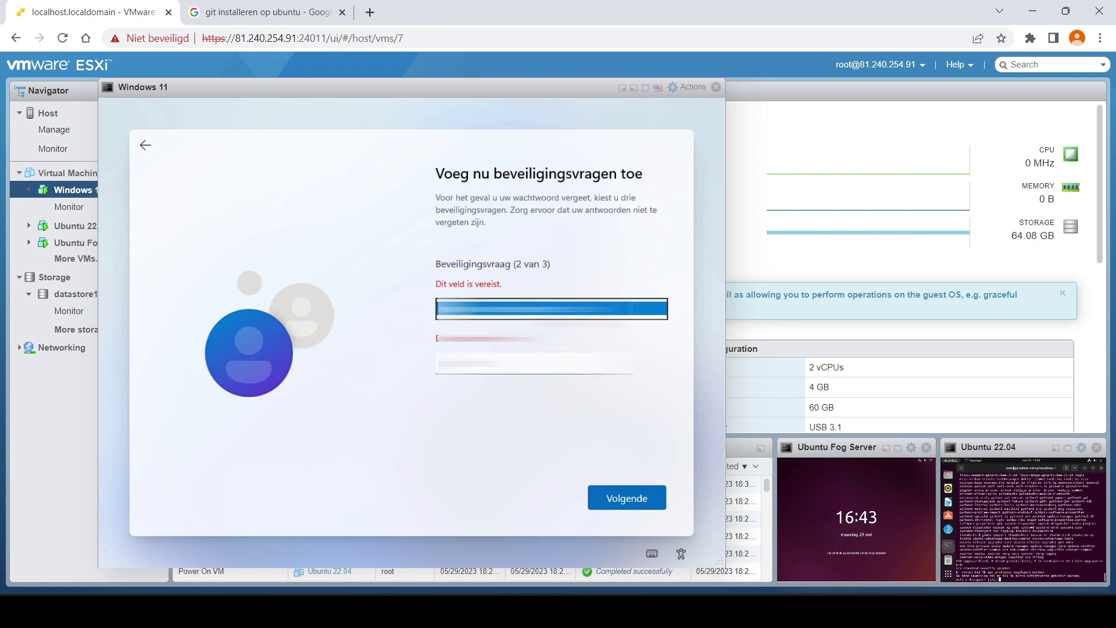
left_click(605, 309)
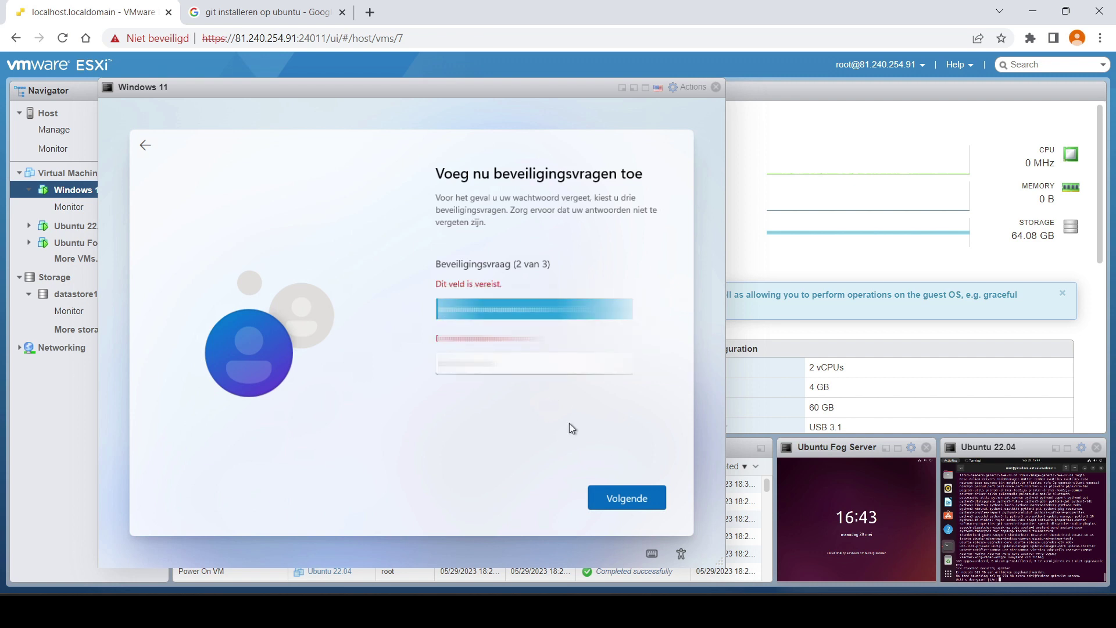
left_click(599, 488)
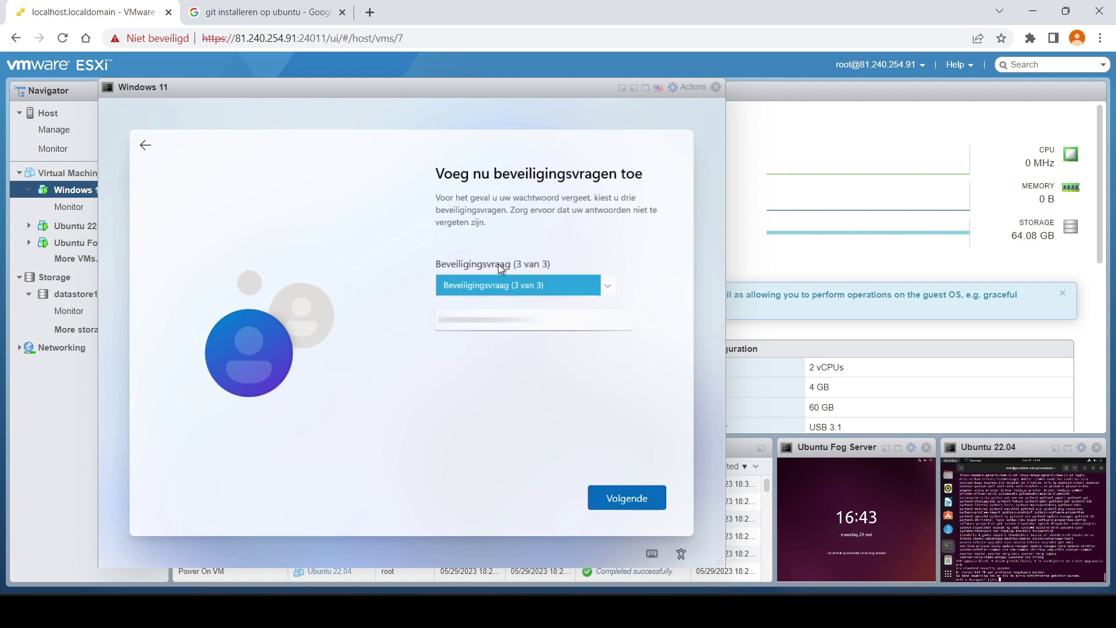
- Set the birthplace question as the third security question
left_click(609, 286)
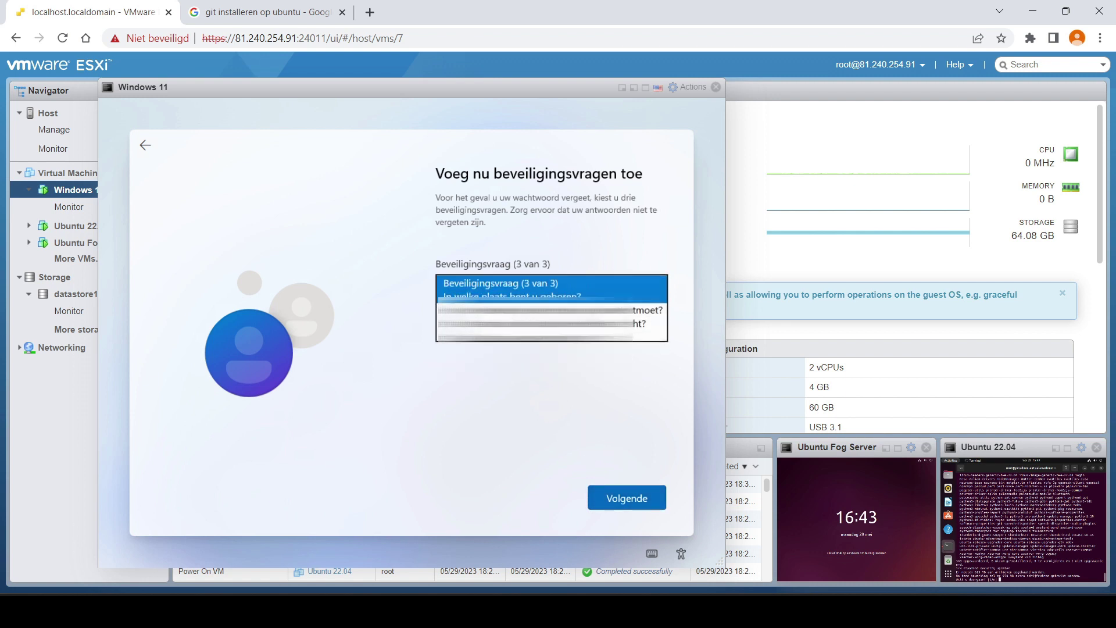
key("Return")
key("Tab")
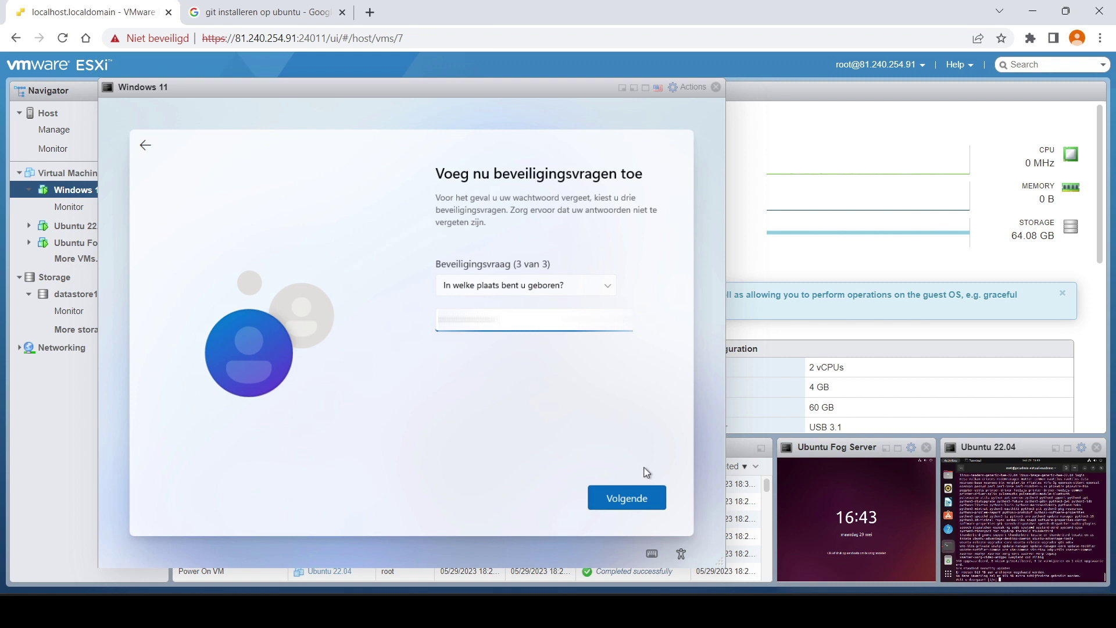
left_click(622, 506)
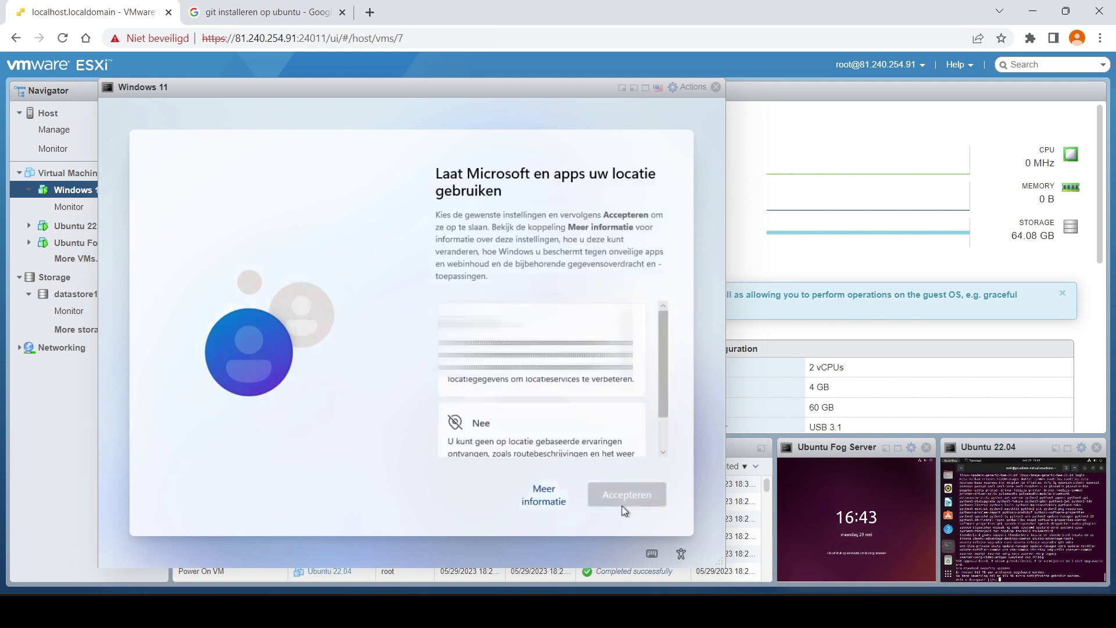
- Turn off location sharing and Find my device, and send only required diagnostic data
left_click(489, 428)
left_click(626, 493)
left_click(509, 415)
left_click(648, 503)
scroll(506, 401, "down", 2)
scroll(553, 384, "down", 2)
left_click(523, 405)
left_click(627, 498)
- Decline handwriting improvement, tailored experiences and advertising ID, finishing the privacy pages
left_click(521, 415)
key("Return")
left_click(579, 459)
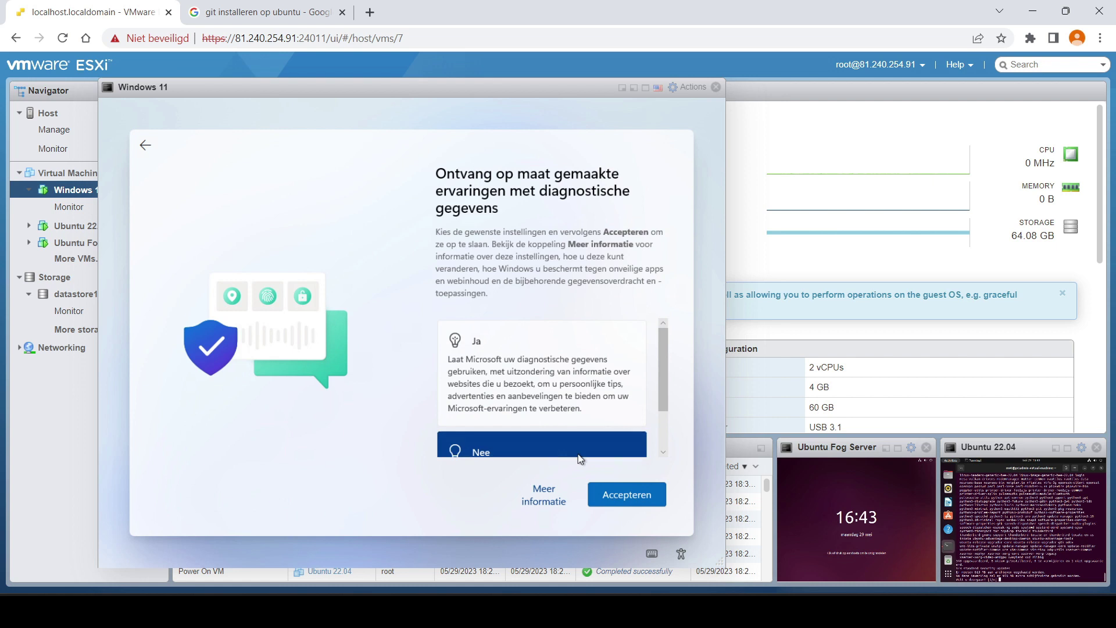
left_click(651, 499)
key("Down")
left_click(664, 496)
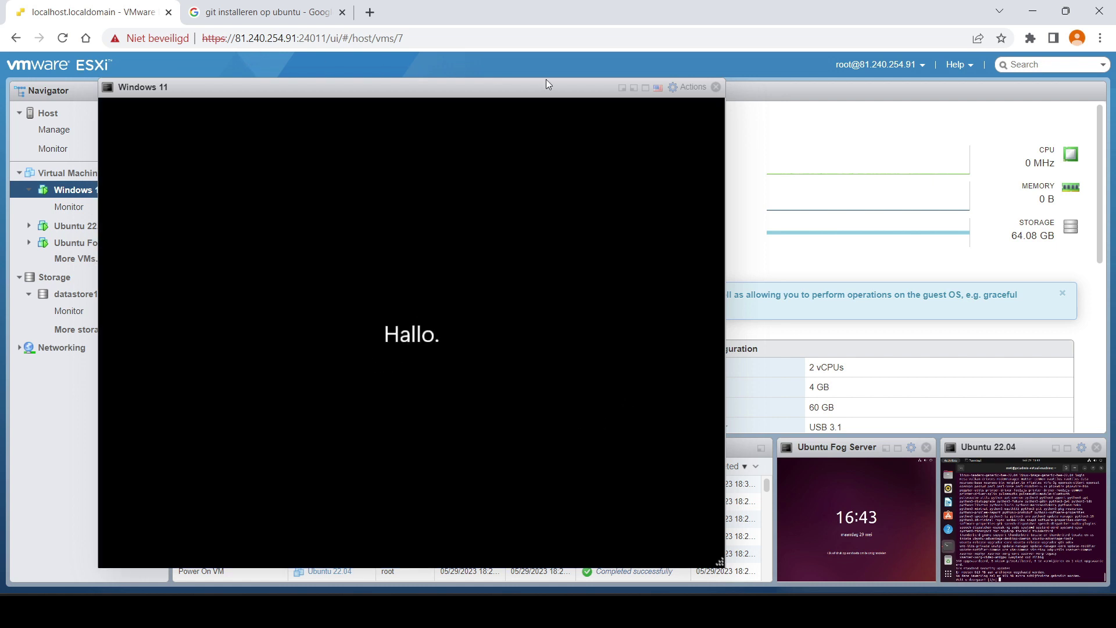
left_click(621, 88)
- In the Ubuntu 22.04 console, answer 'j' to confirm the 348 package upgrades
left_click(922, 558)
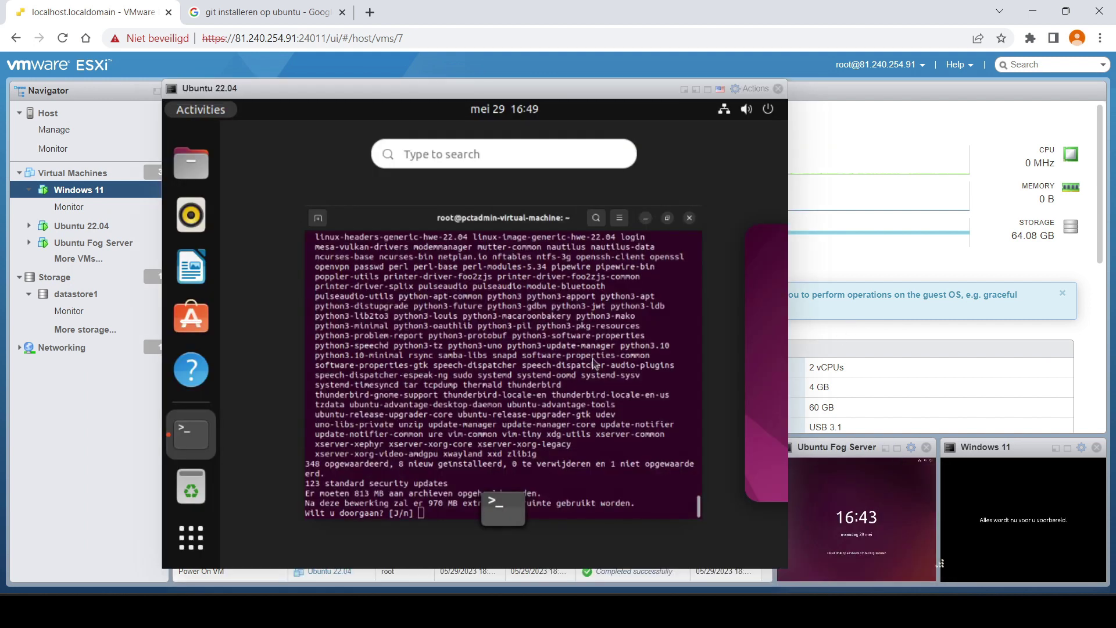
scroll(535, 414, "down", 1)
scroll(532, 411, "up", 1)
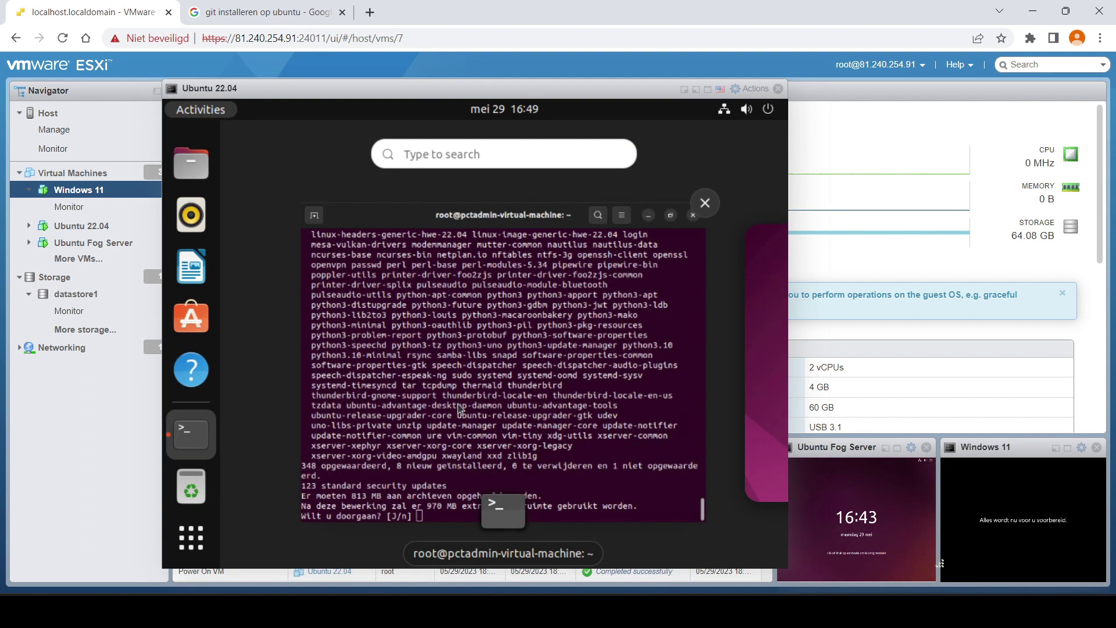
left_click(532, 410)
type("j")
key("Return")
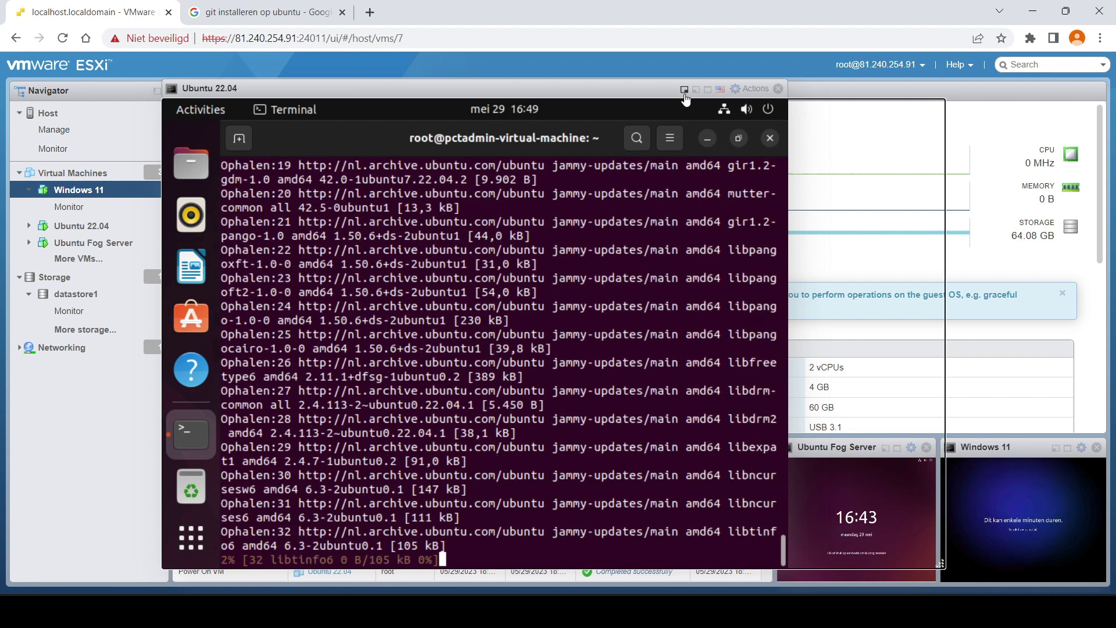
- Check the Windows 11 setup progress, then return to the Ubuntu terminal
left_click(920, 380)
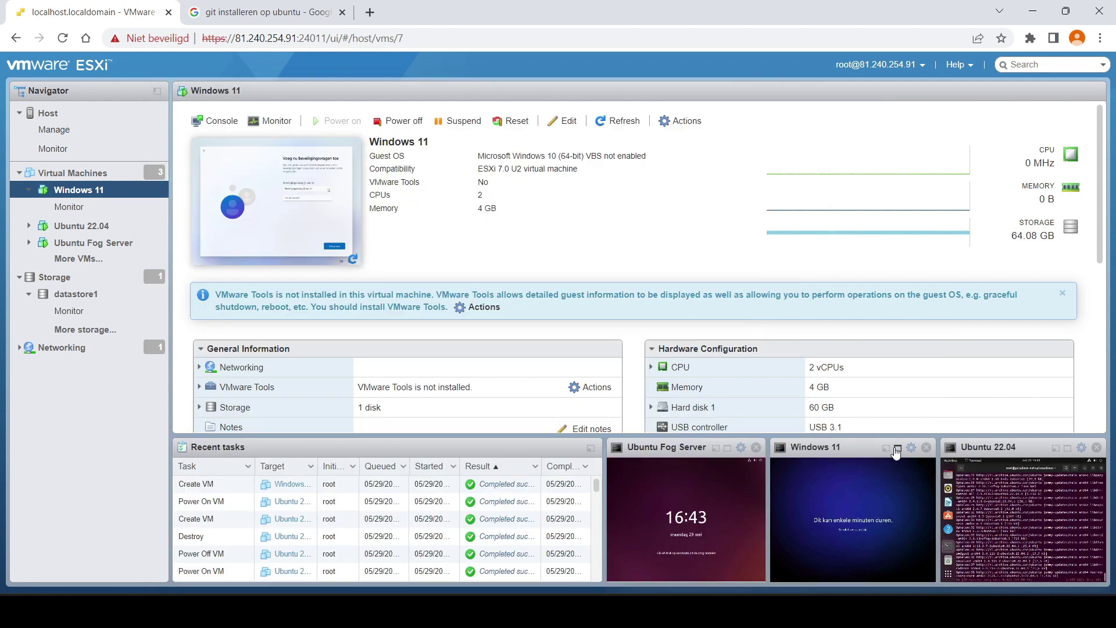
left_click(898, 449)
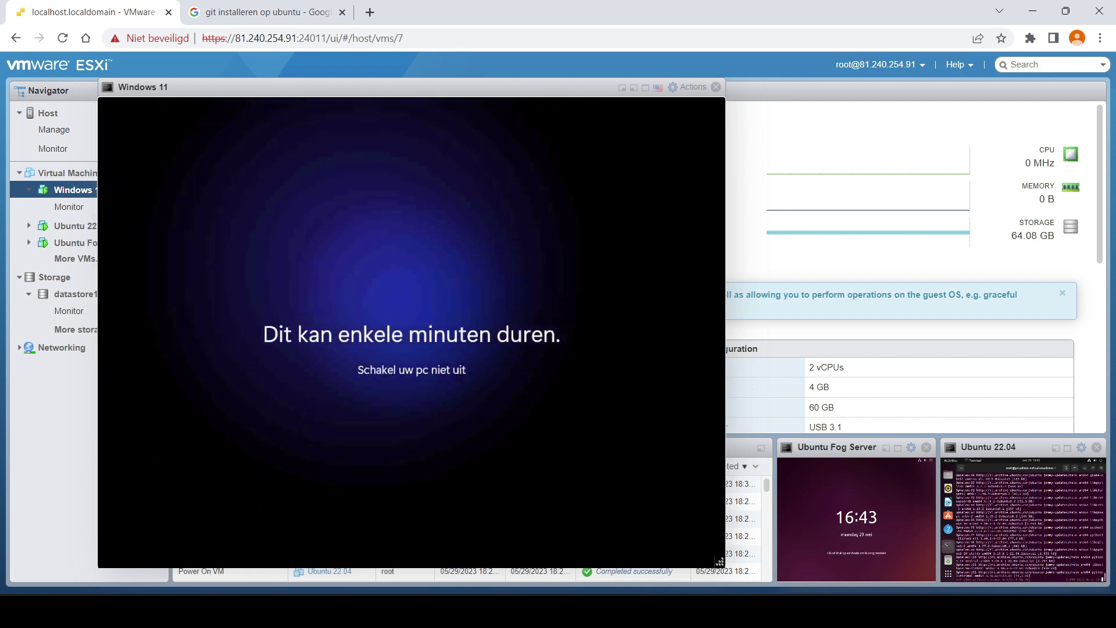
left_click(623, 87)
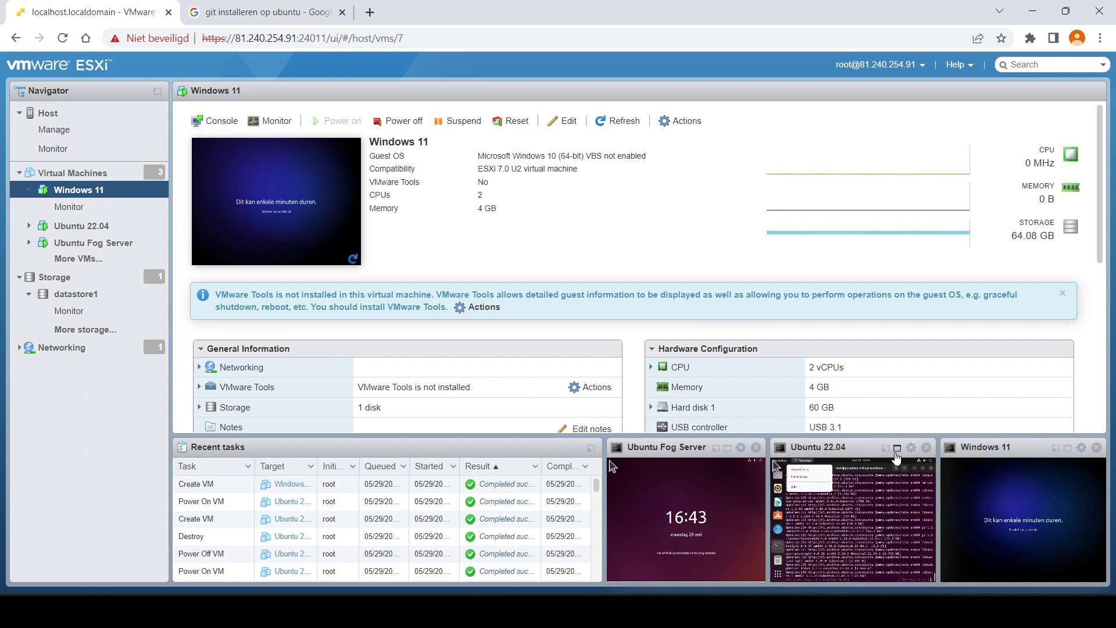
left_click(853, 518)
left_click(518, 108)
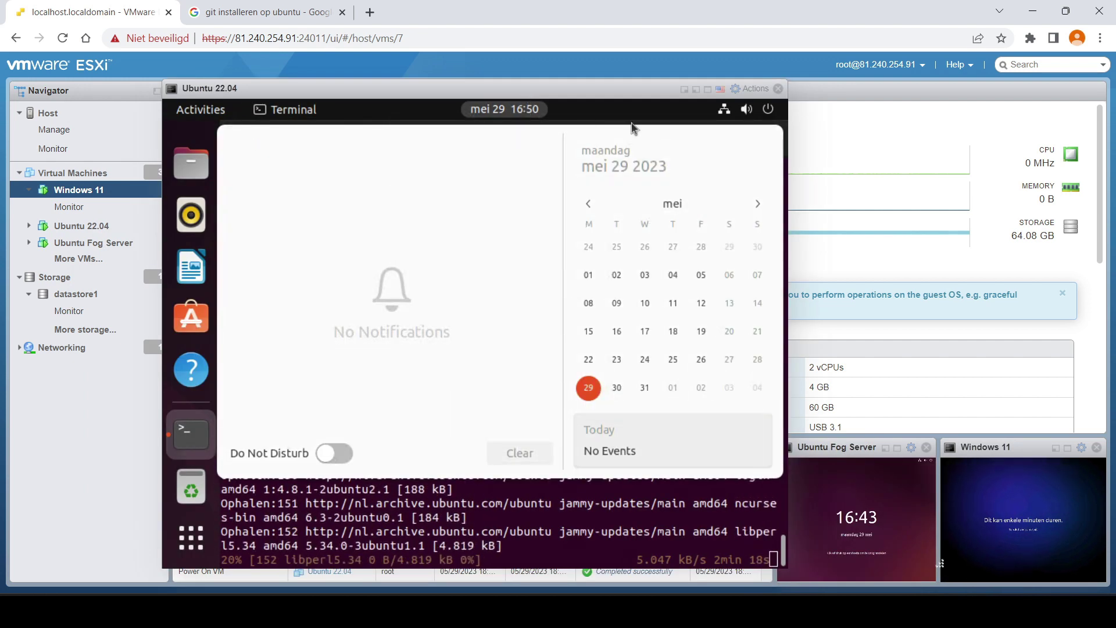
left_click(581, 514)
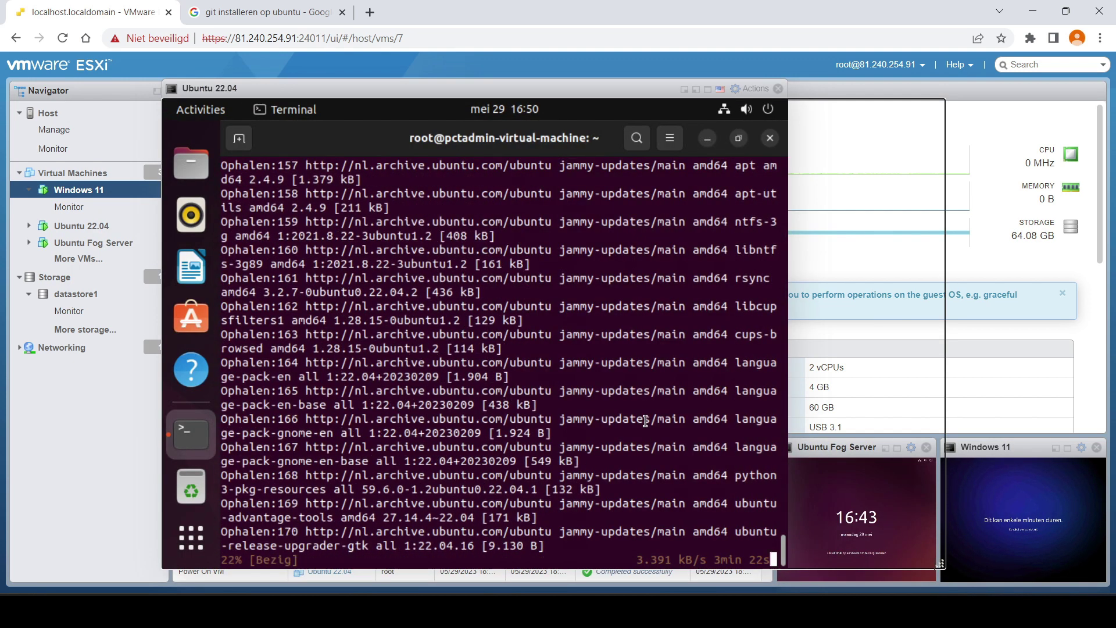